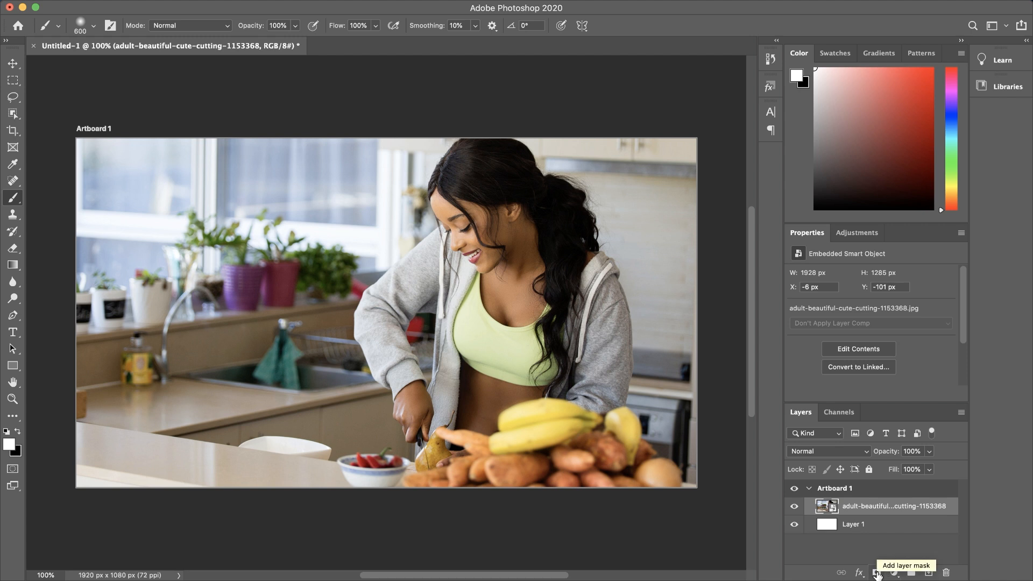
Add a layer mask to the kitchen photo layer and set up a black brush at 1200 px.
{"action": "left_click", "coordinate": [877, 574]}
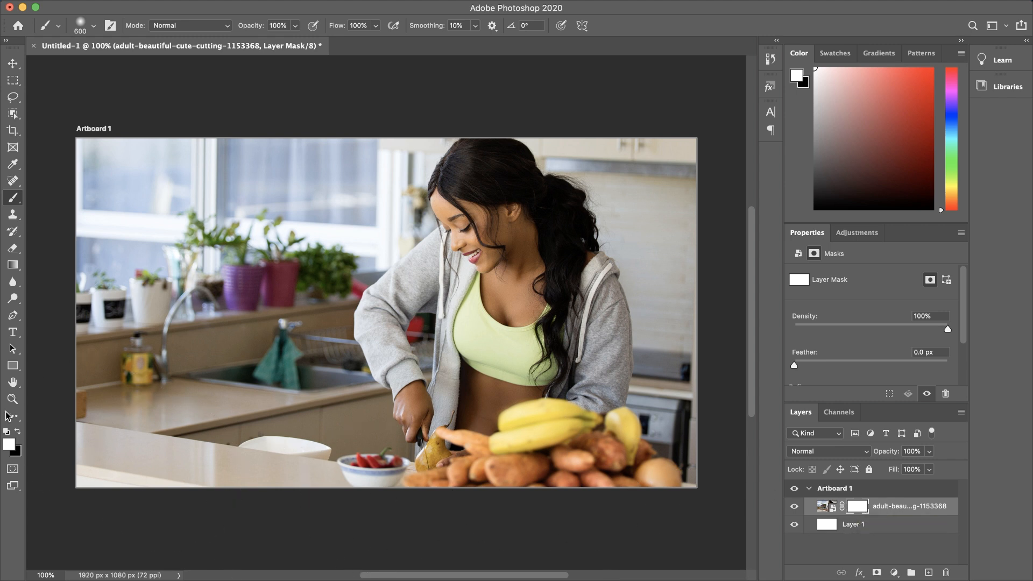
{"action": "key", "text": "x"}
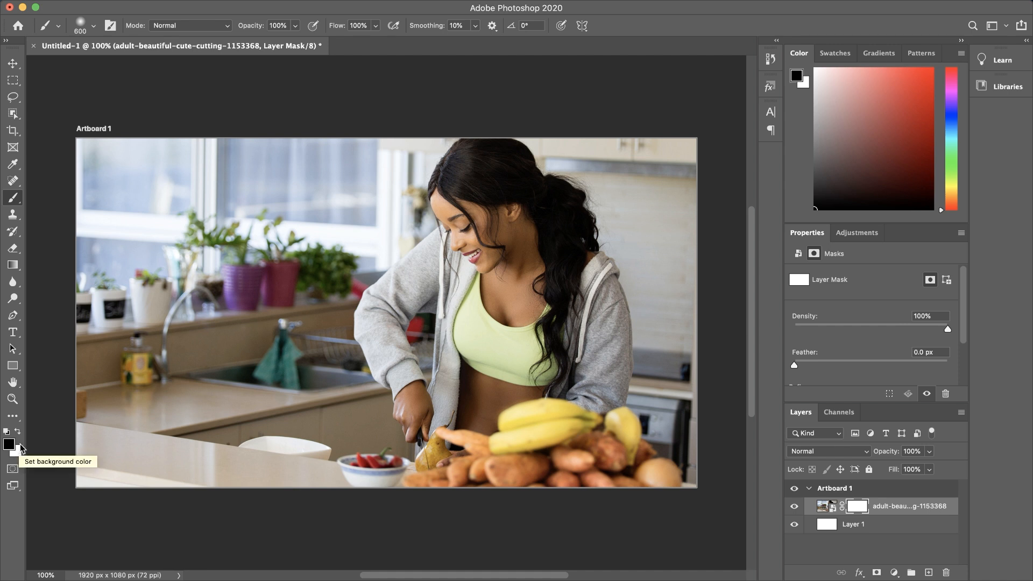
{"action": "key", "text": "bracketright"}
{"action": "key", "text": "bracketright"}
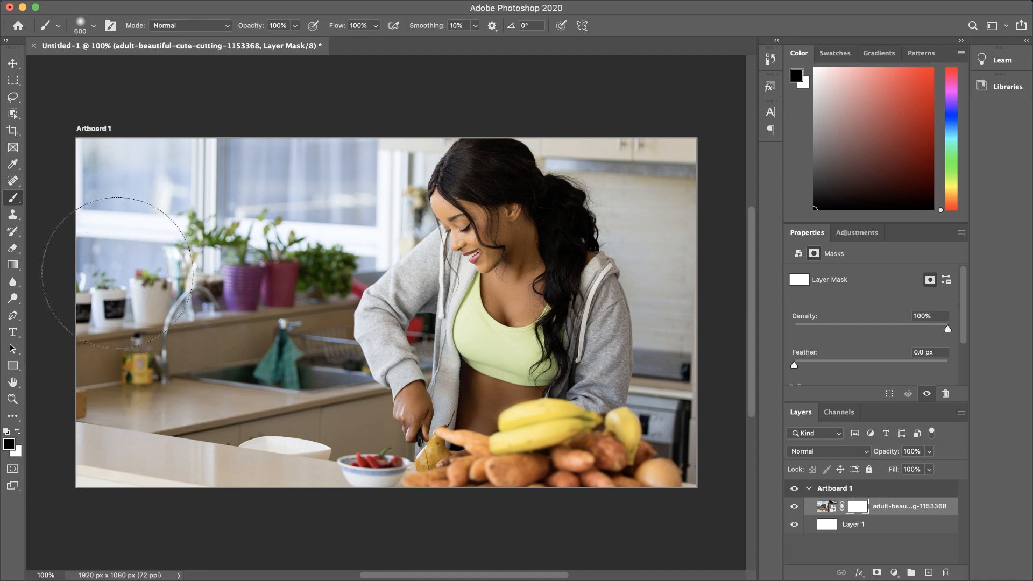
{"action": "key", "text": "bracketright"}
{"action": "key", "text": "bracketright"}
{"action": "key", "text": "bracketright"}
{"action": "key", "text": "bracketright"}
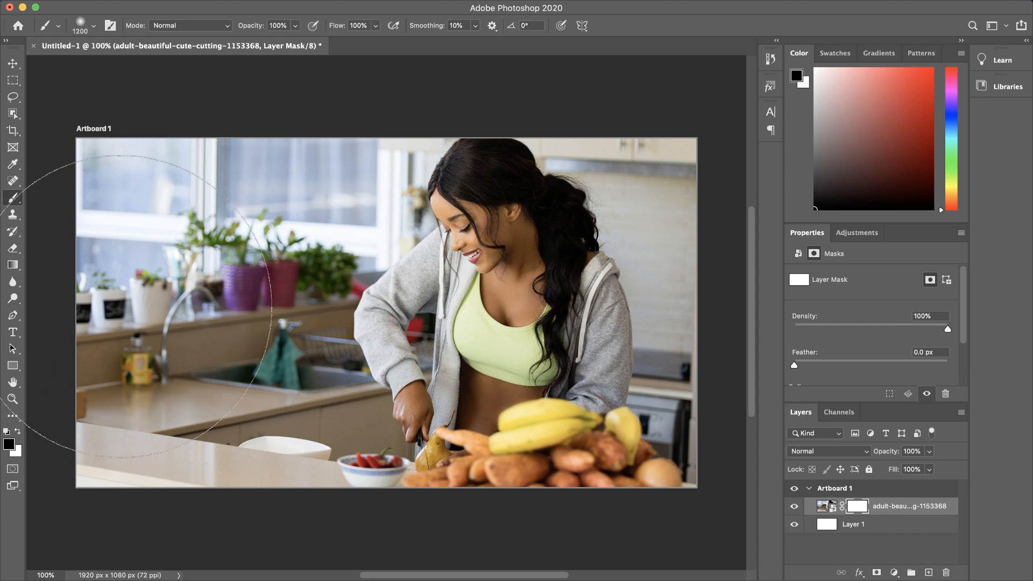
Paint black over the left third of the photo on its mask to fade it softly into white.
{"action": "left_click", "coordinate": [120, 307]}
{"action": "left_click", "coordinate": [128, 229]}
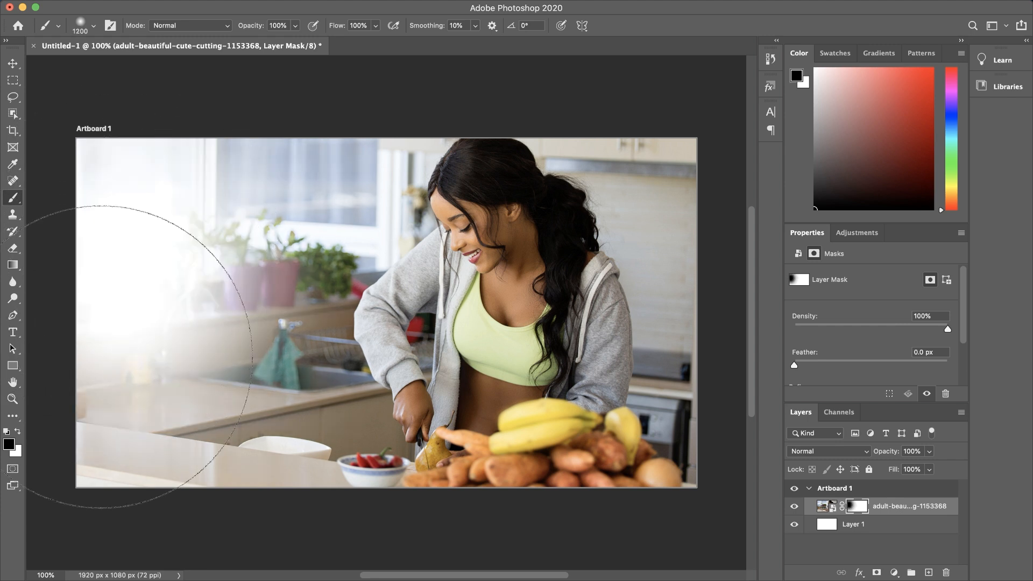
{"action": "left_click", "coordinate": [116, 371]}
{"action": "left_click", "coordinate": [134, 256]}
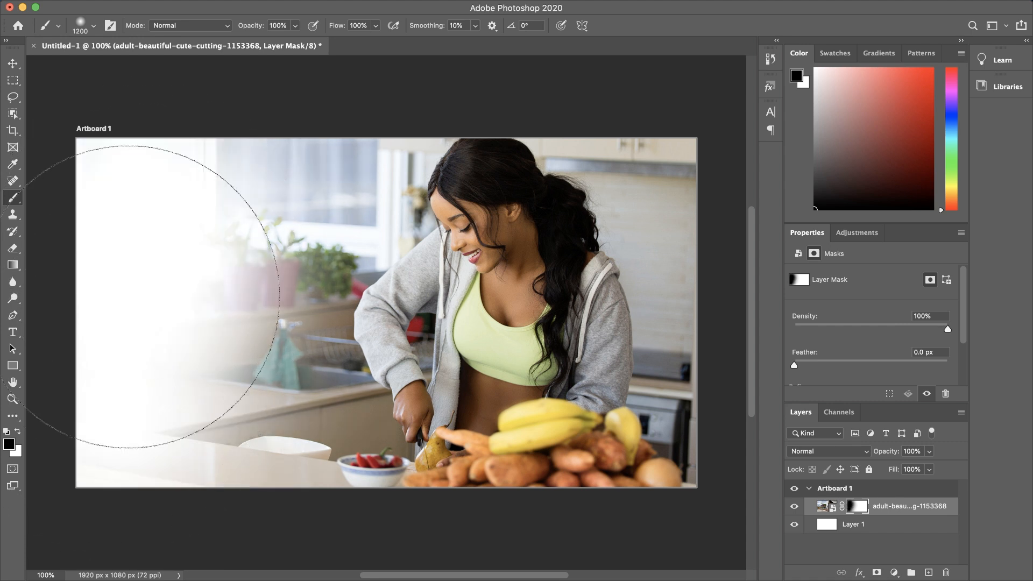
{"action": "left_click", "coordinate": [137, 430]}
{"action": "left_click", "coordinate": [145, 223]}
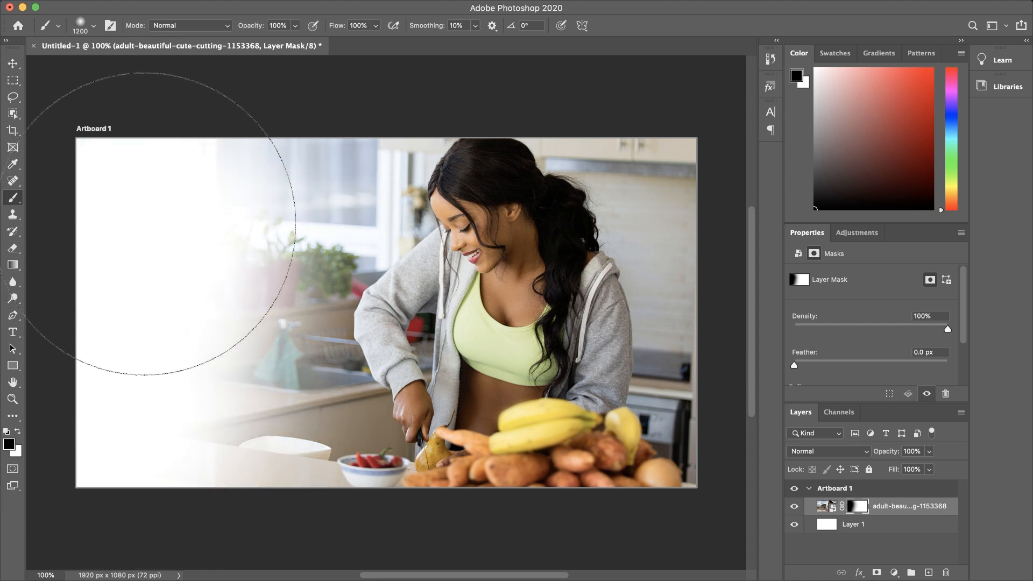
{"action": "left_click", "coordinate": [138, 349]}
{"action": "left_click", "coordinate": [128, 201]}
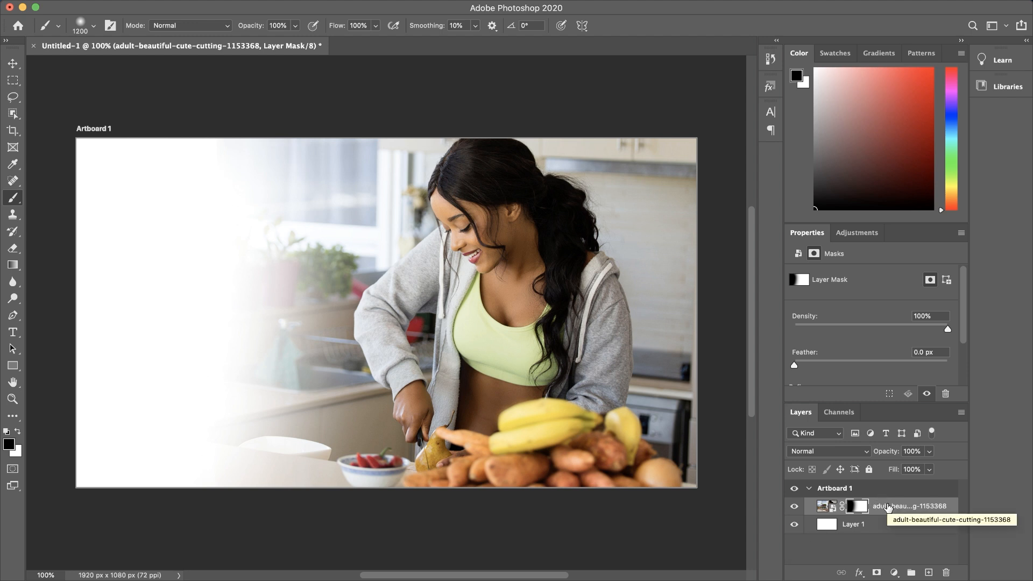
Duplicate the masked photo layer and hide the original beneath the copy.
{"action": "key", "text": "super+j"}
{"action": "key", "text": "x"}
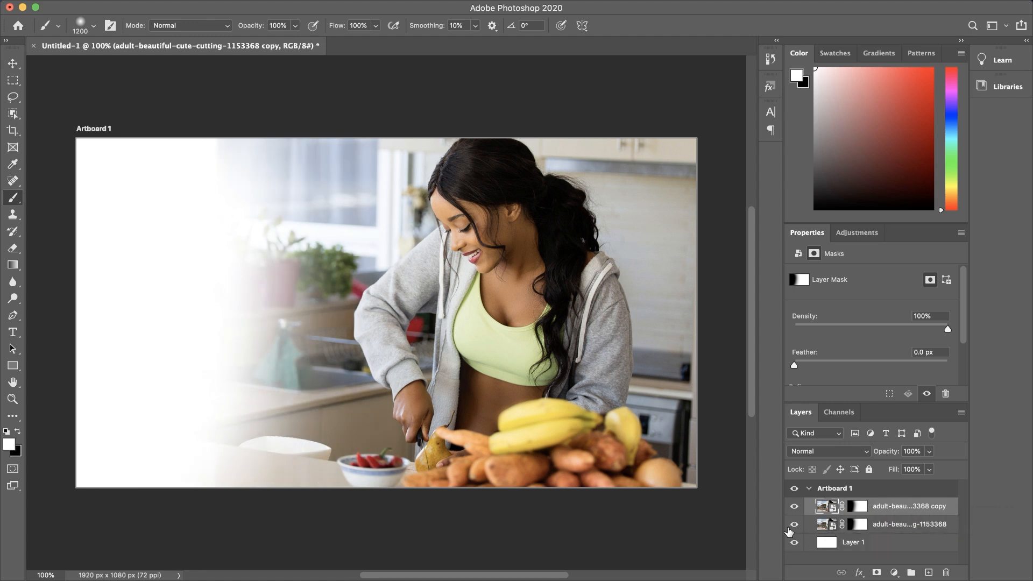
{"action": "left_click", "coordinate": [796, 527]}
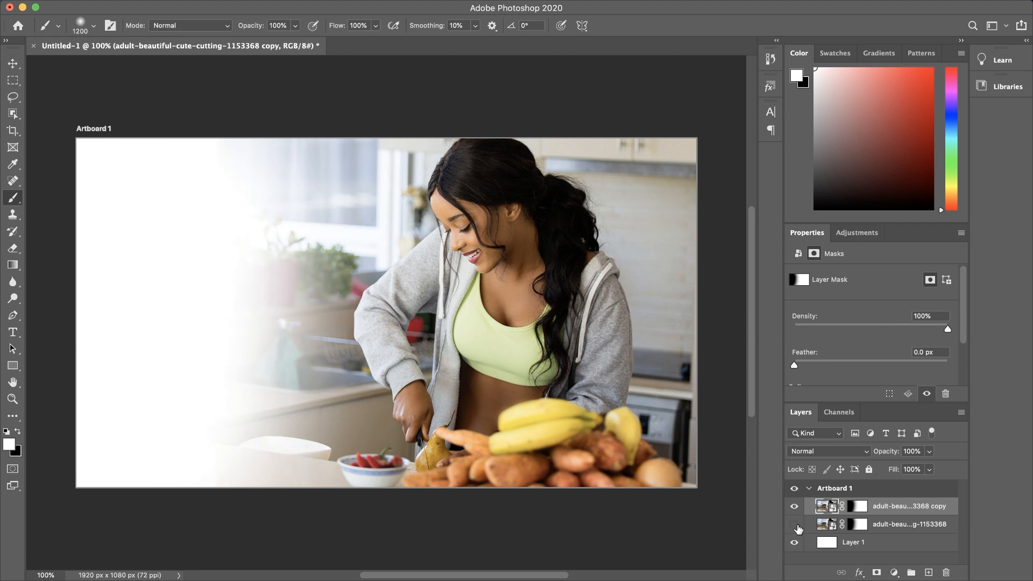
Lower the opacity of the copied photo layer to 38%.
{"action": "left_click", "coordinate": [900, 508]}
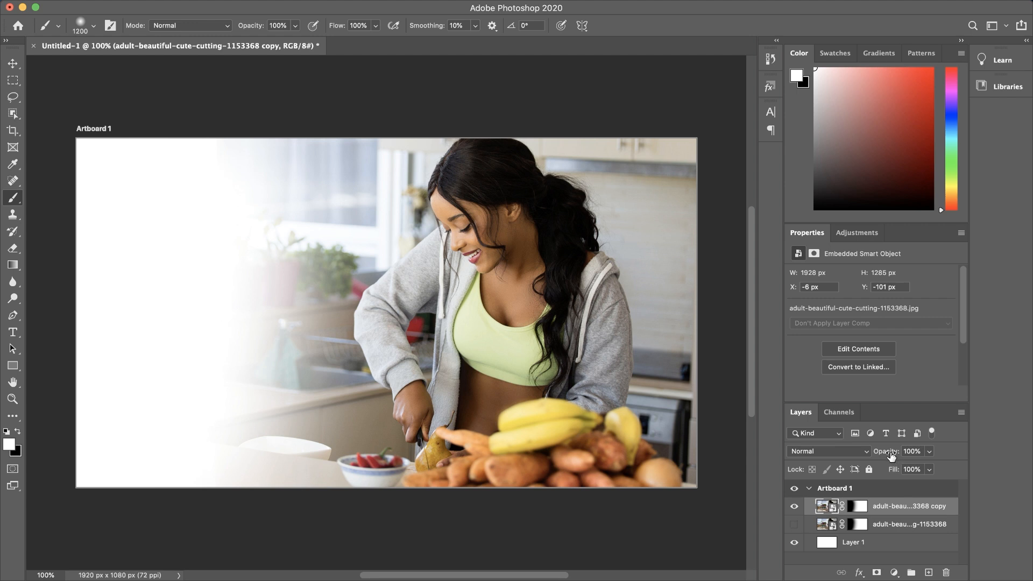
{"action": "left_click_drag", "start_coordinate": [891, 454], "coordinate": [847, 460]}
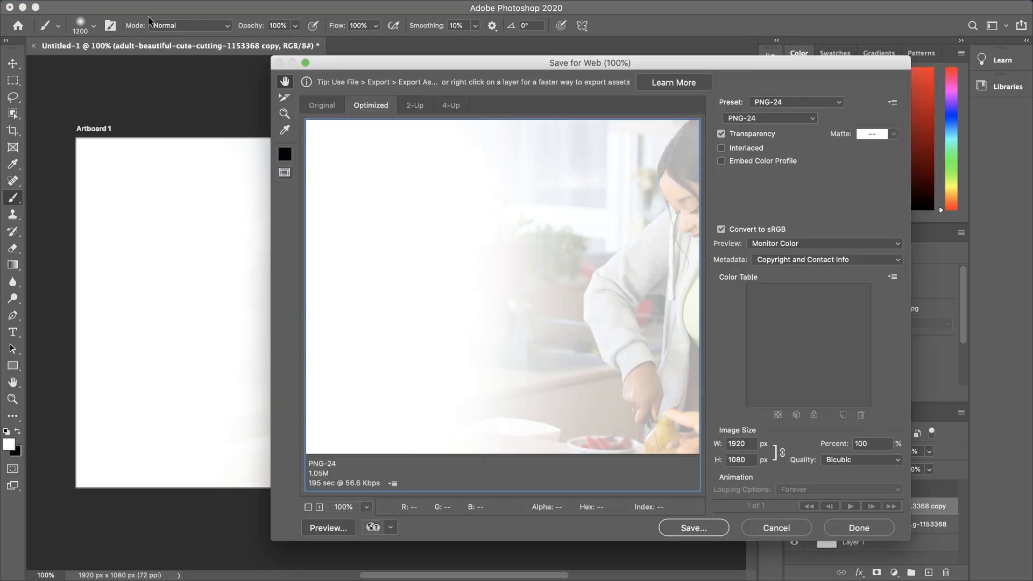
Set the Save for Web export to JPEG format with quality 70.
{"action": "left_click", "coordinate": [796, 119]}
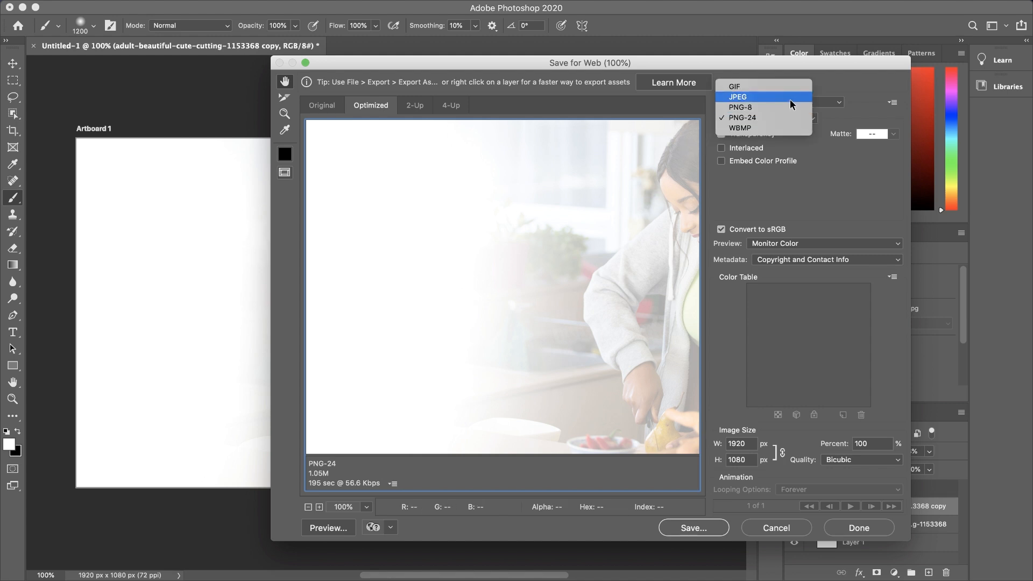
{"action": "left_click", "coordinate": [791, 99]}
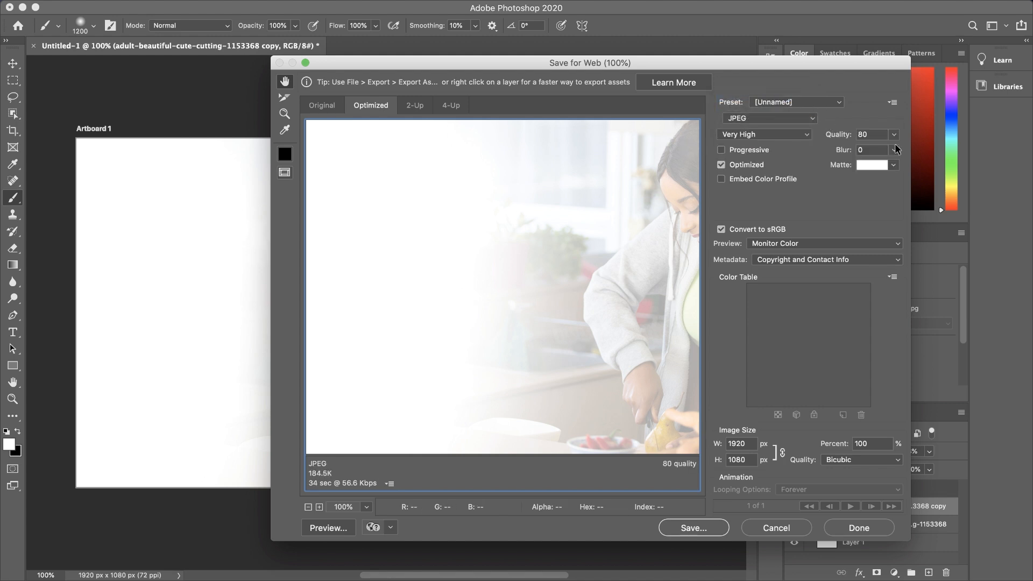
{"action": "left_click_drag", "start_coordinate": [855, 137], "coordinate": [842, 138]}
Save the optimized image to the Desktop folder as "main image.jpg".
{"action": "left_click", "coordinate": [696, 529]}
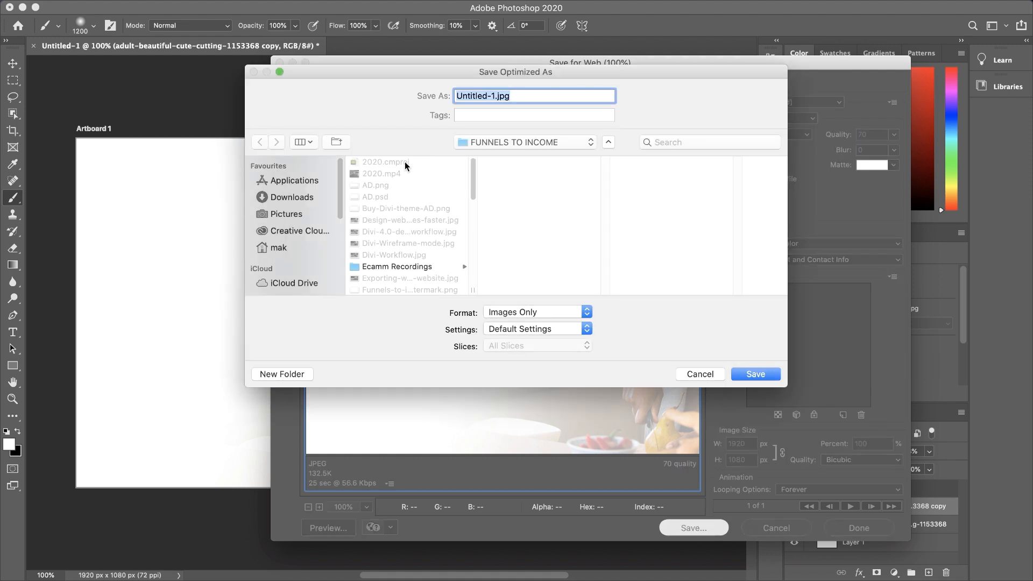
{"action": "scroll", "coordinate": [295, 237], "scroll_direction": "down", "scroll_amount": 3}
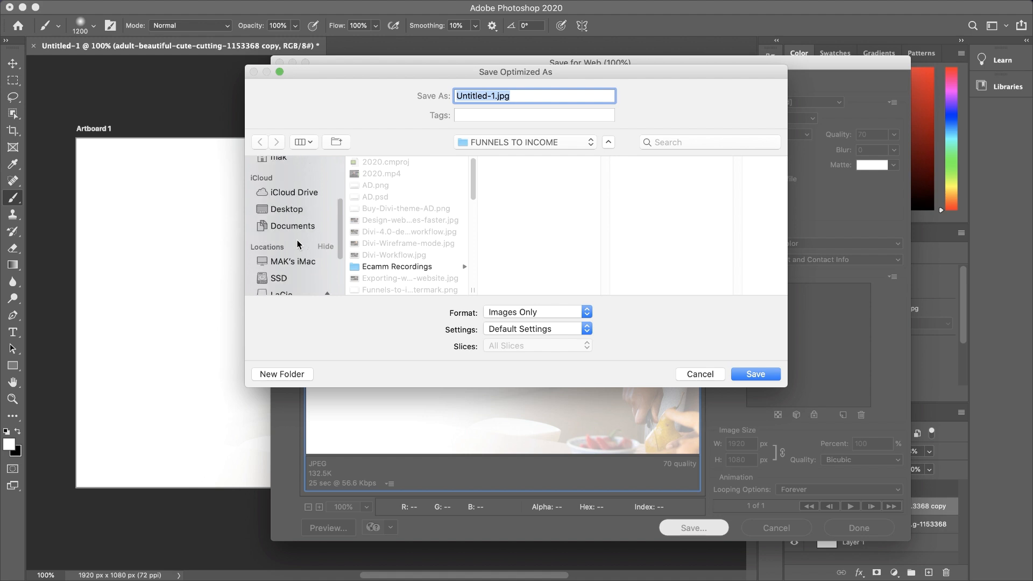
{"action": "left_click", "coordinate": [300, 211]}
{"action": "left_click_drag", "start_coordinate": [494, 97], "coordinate": [416, 94]}
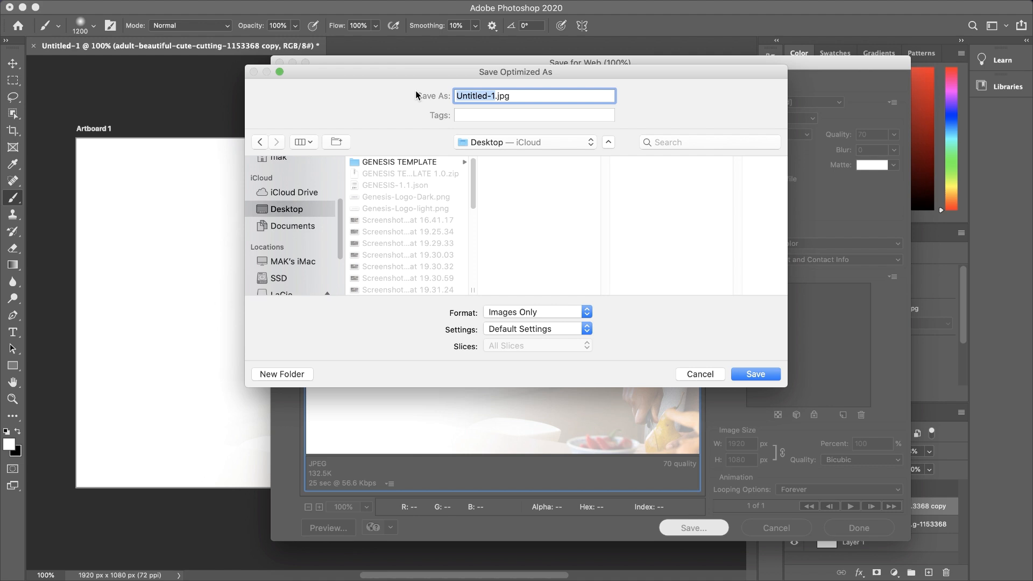
{"action": "type", "text": "main image"}
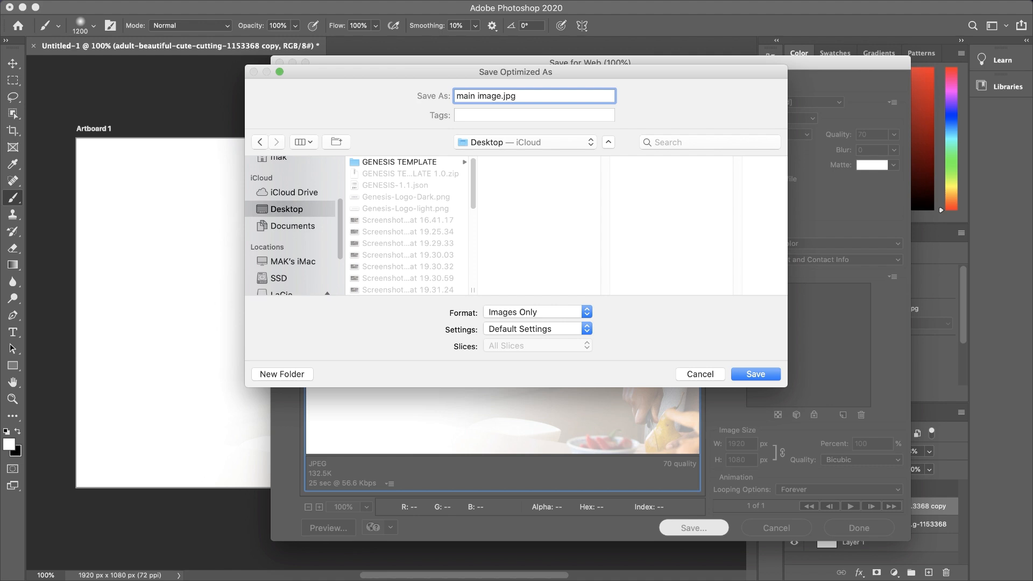
{"action": "left_click", "coordinate": [756, 374]}
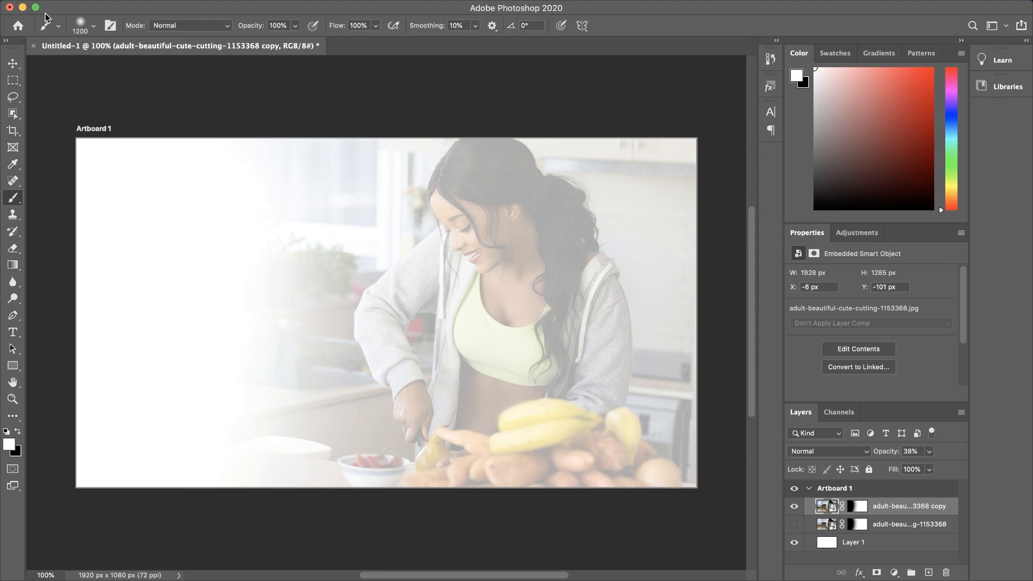
Minimize Photoshop, switch to the WordPress dashboard in Chrome and add a new page titled "Landing Page".
{"action": "left_click", "coordinate": [23, 8]}
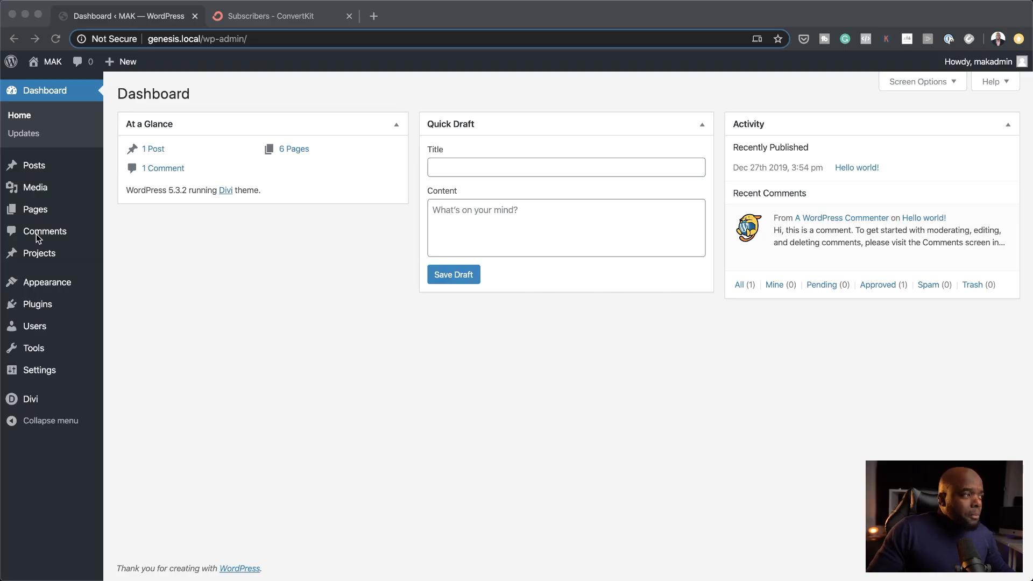
{"action": "mouse_move", "coordinate": [43, 210]}
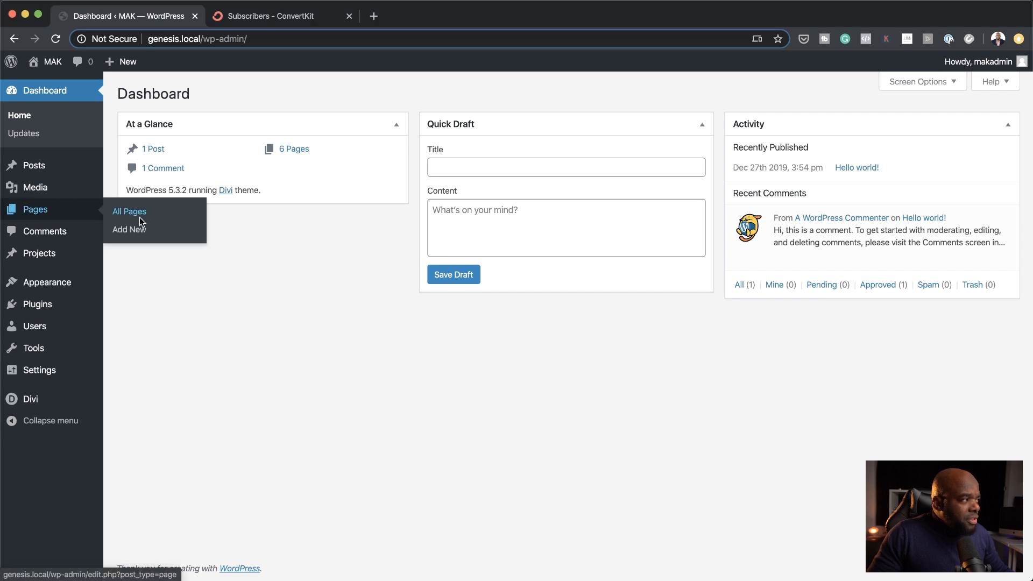
{"action": "left_click", "coordinate": [139, 230]}
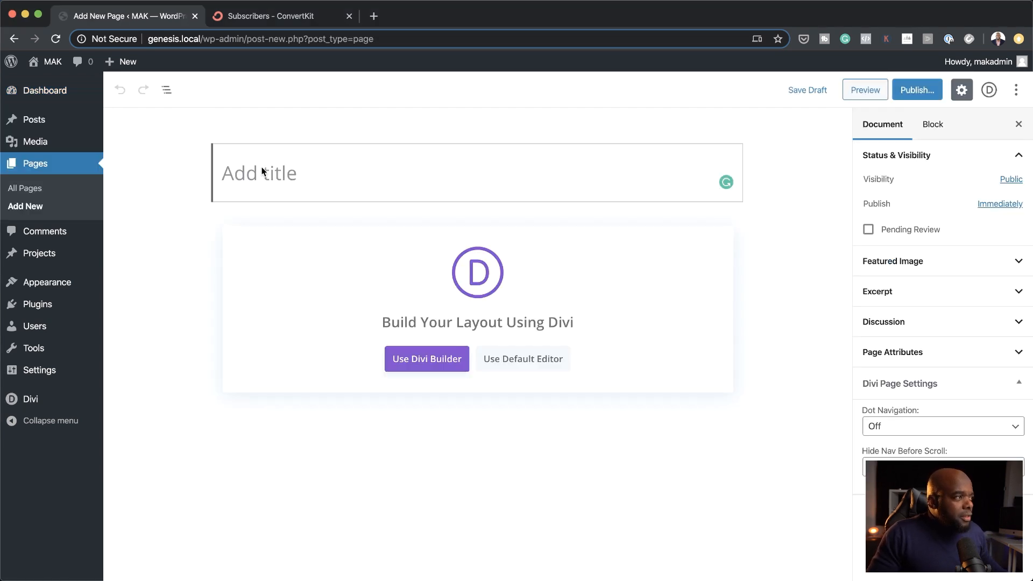
{"action": "type", "text": "Land"}
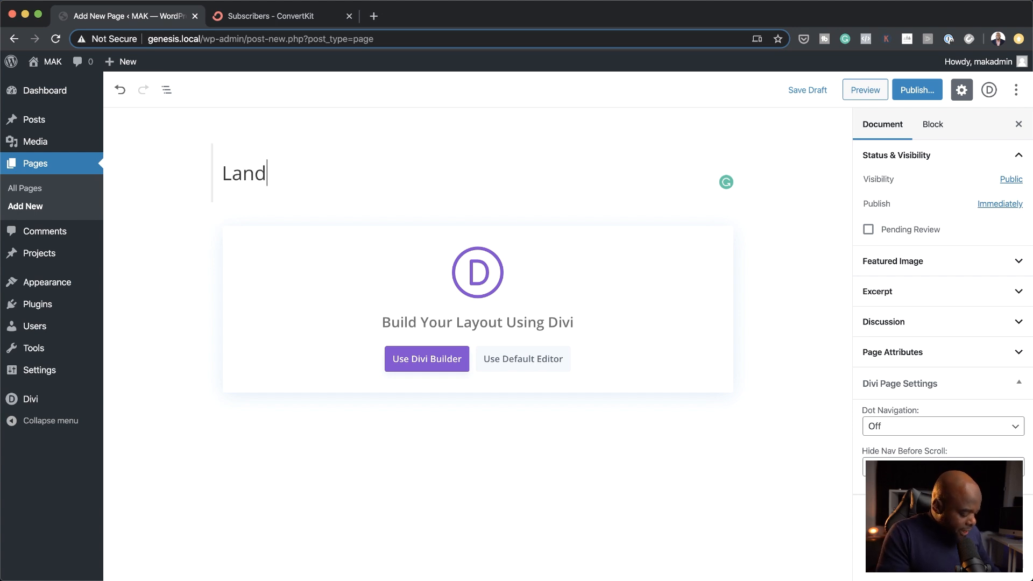
{"action": "type", "text": "ing Page"}
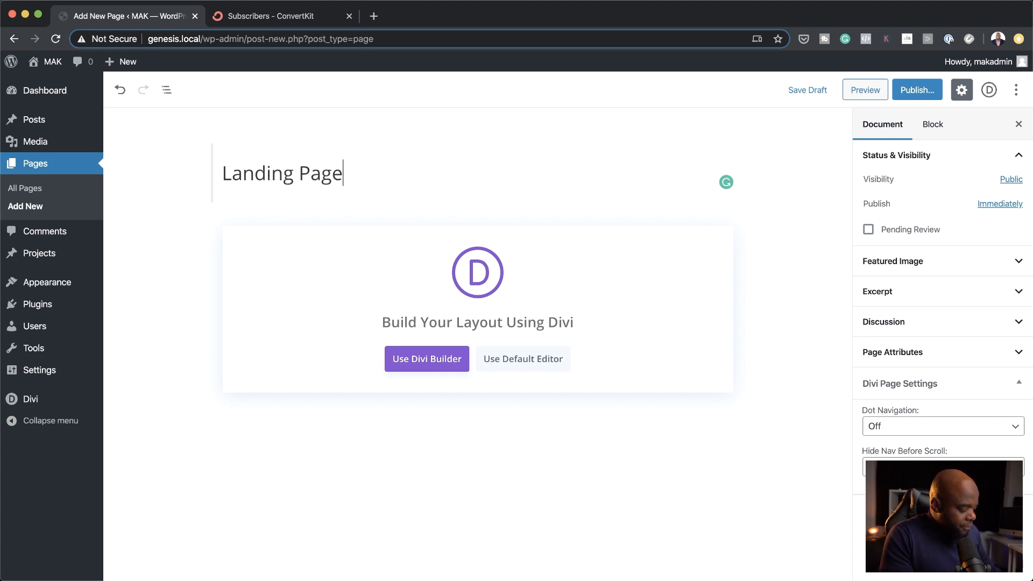
Open the page in Divi Builder, build it from scratch and dismiss the row selection.
{"action": "left_click", "coordinate": [453, 361]}
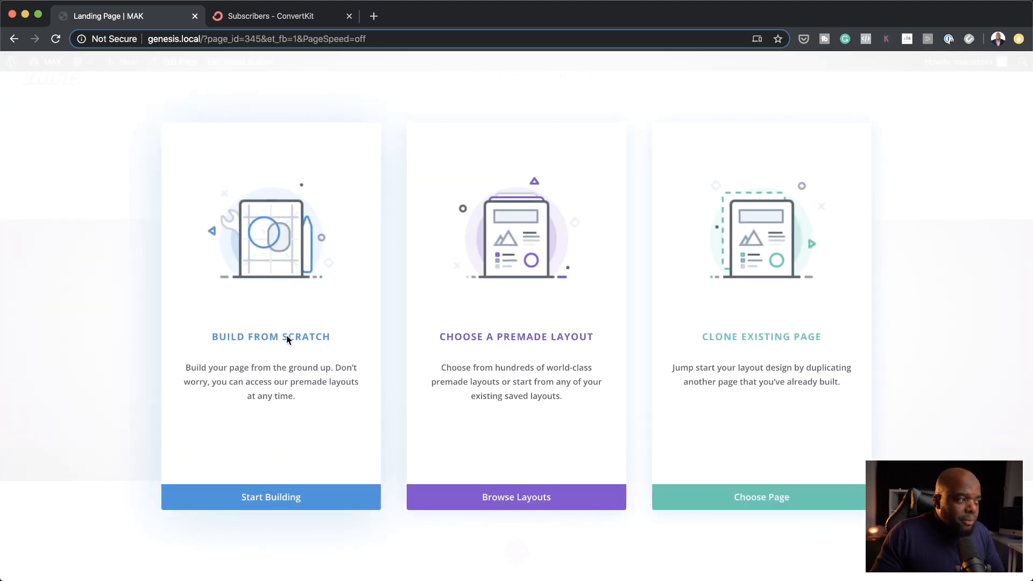
{"action": "left_click", "coordinate": [286, 336]}
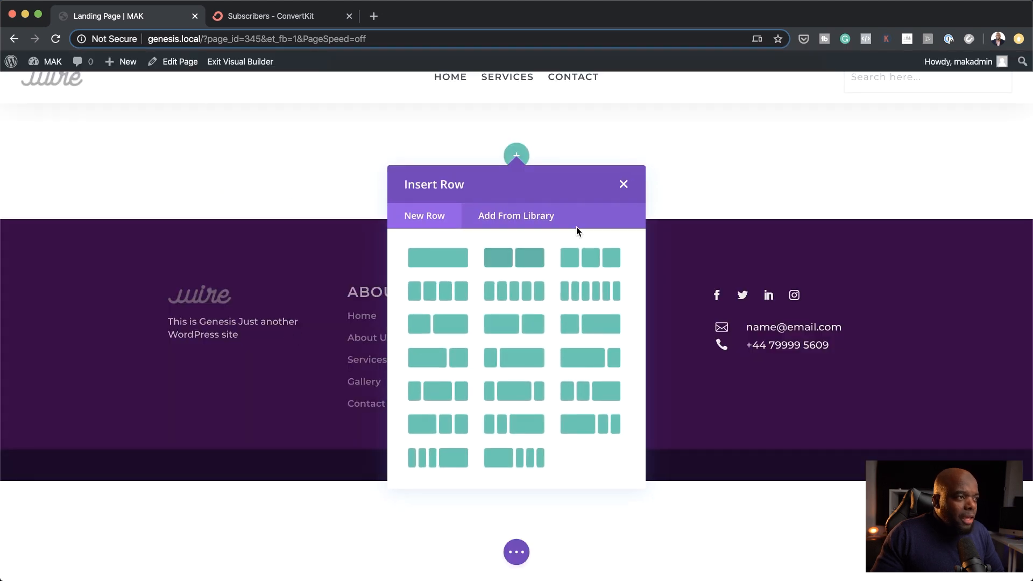
{"action": "left_click", "coordinate": [623, 184]}
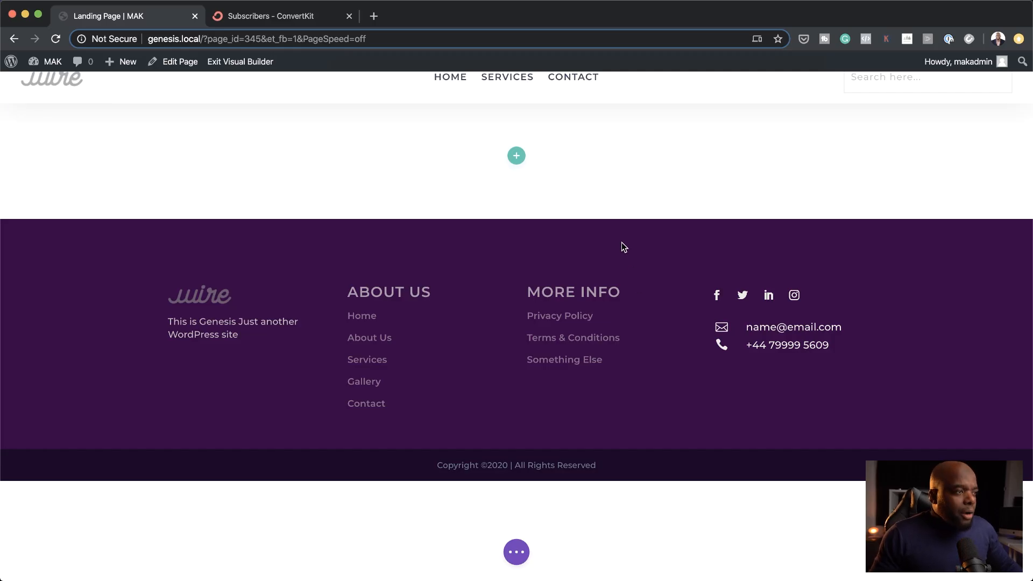
Open the empty section's background settings and start choosing a background image.
{"action": "mouse_move", "coordinate": [361, 146]}
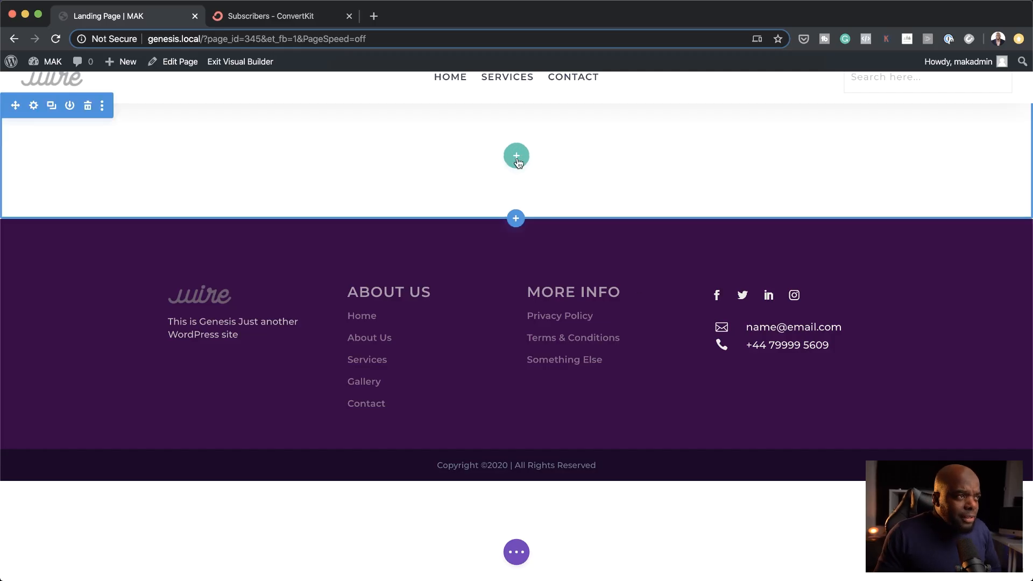
{"action": "left_click", "coordinate": [34, 106]}
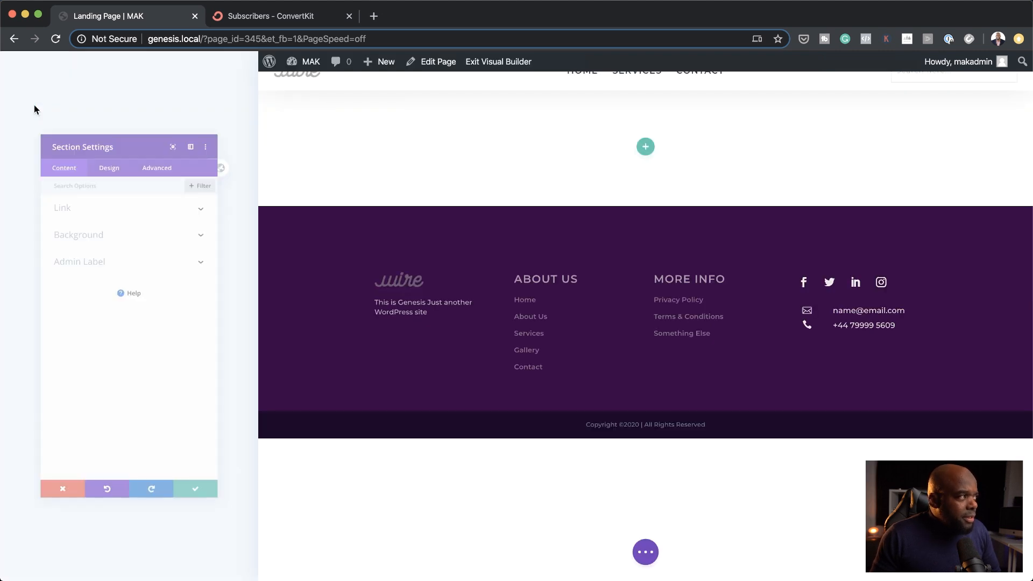
{"action": "left_click", "coordinate": [79, 198]}
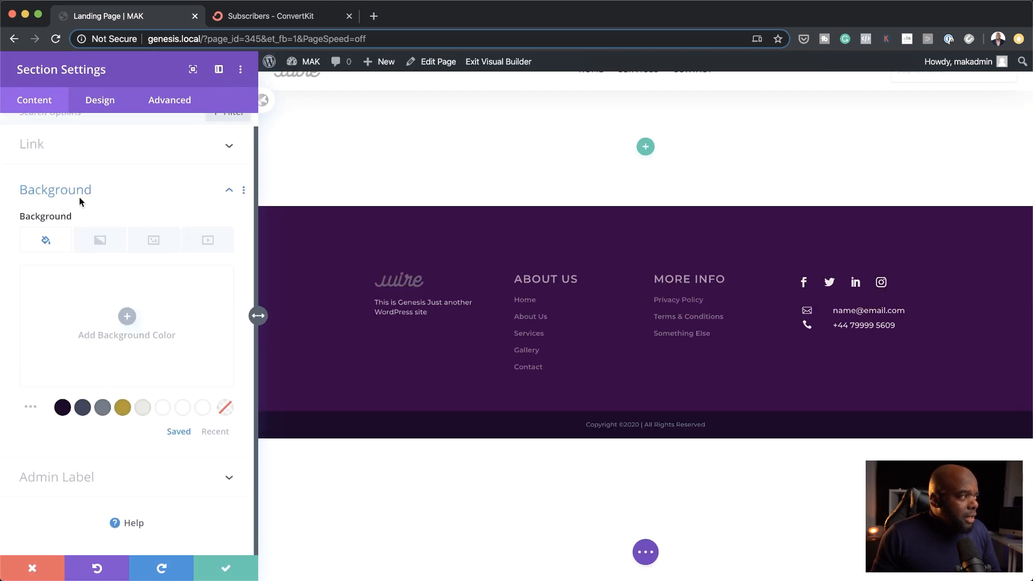
{"action": "left_click", "coordinate": [160, 247]}
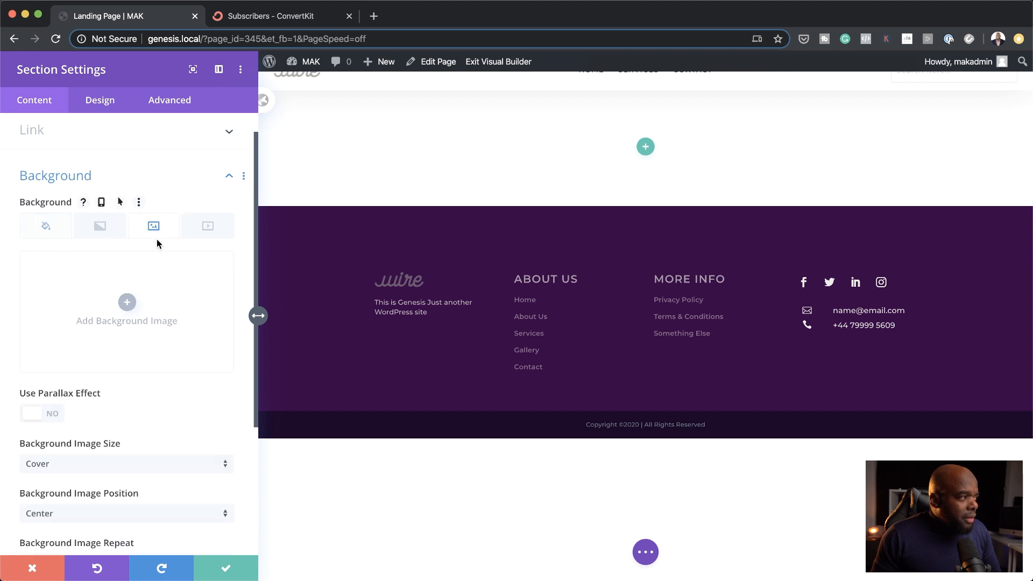
{"action": "left_click", "coordinate": [128, 303]}
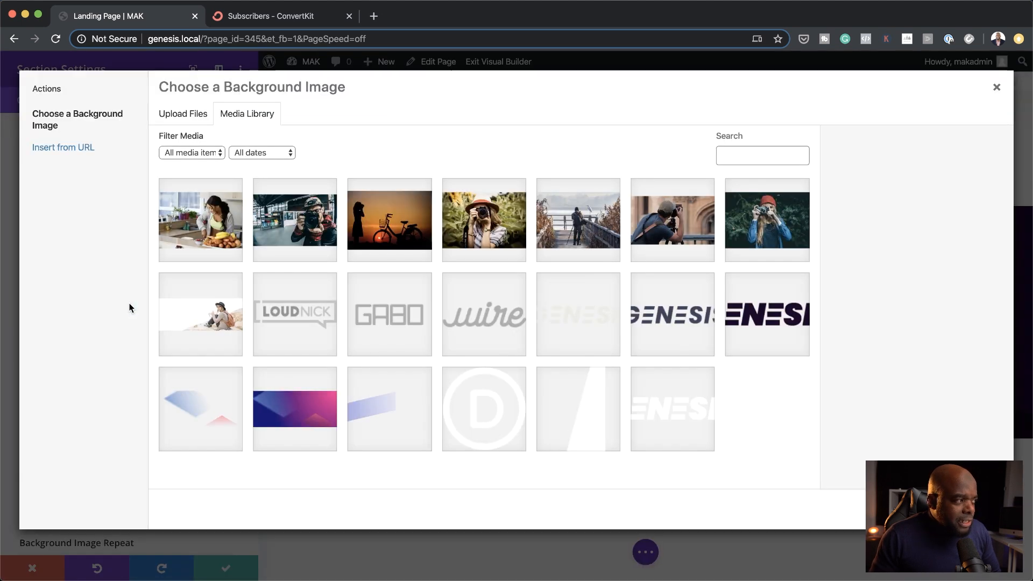
Upload main-image.jpg from the Desktop folder to the media library for the section background.
{"action": "left_click", "coordinate": [199, 115]}
{"action": "left_click", "coordinate": [574, 311]}
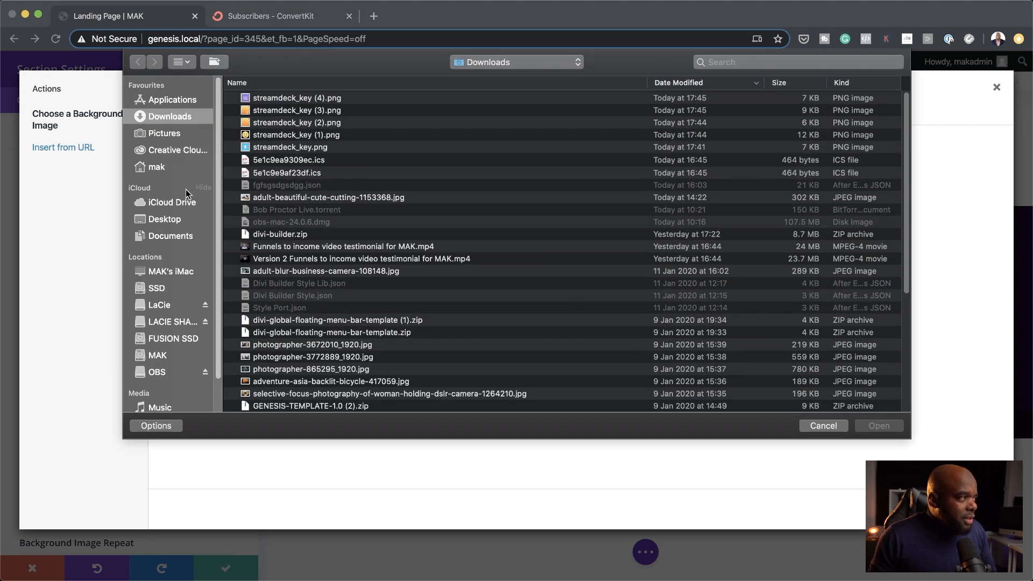
{"action": "left_click", "coordinate": [178, 221]}
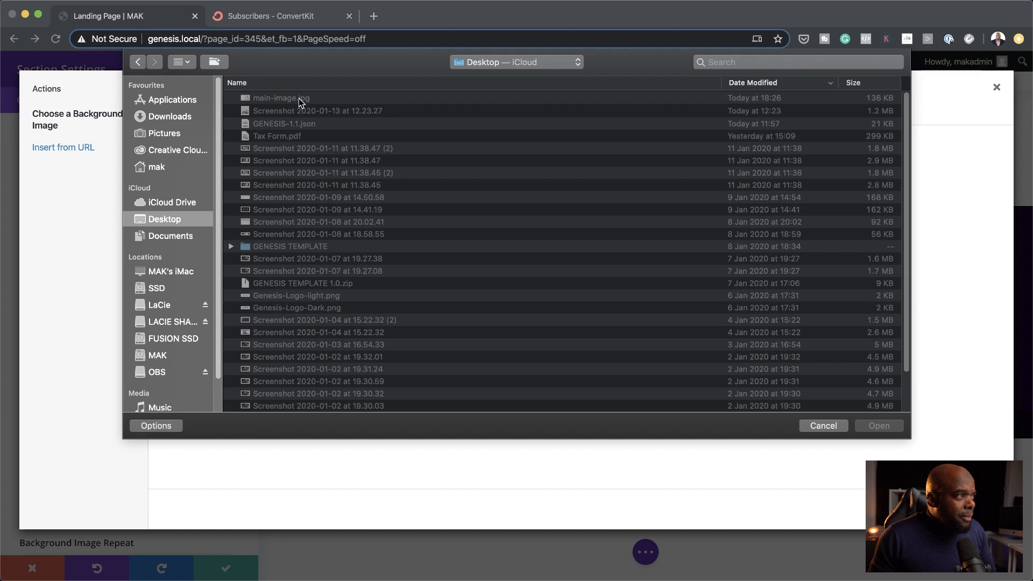
{"action": "double_click", "coordinate": [299, 99]}
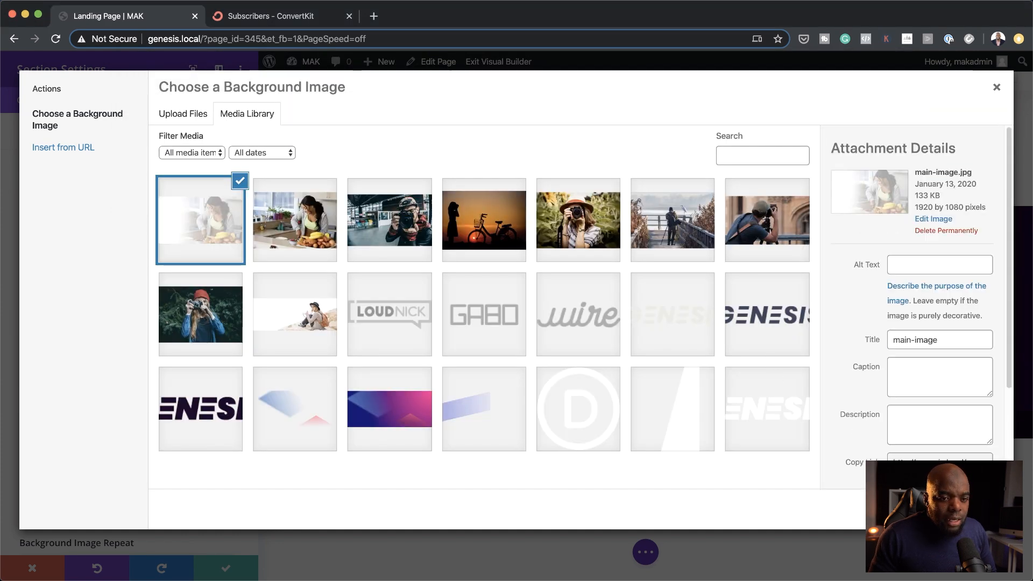
Apply main-image.jpg as the section's background image and save the section settings.
{"action": "left_click", "coordinate": [961, 510]}
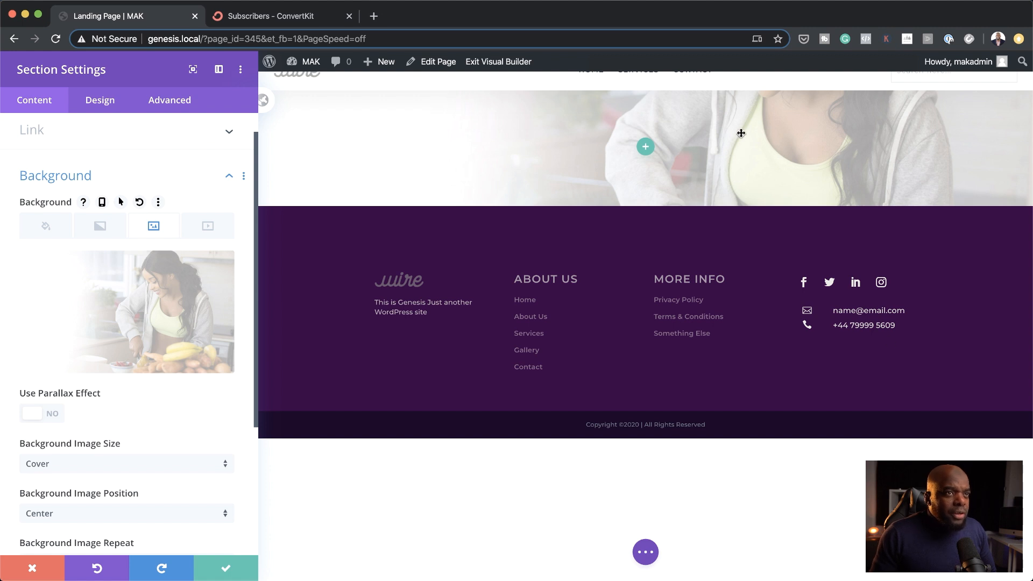
{"action": "left_click", "coordinate": [227, 569]}
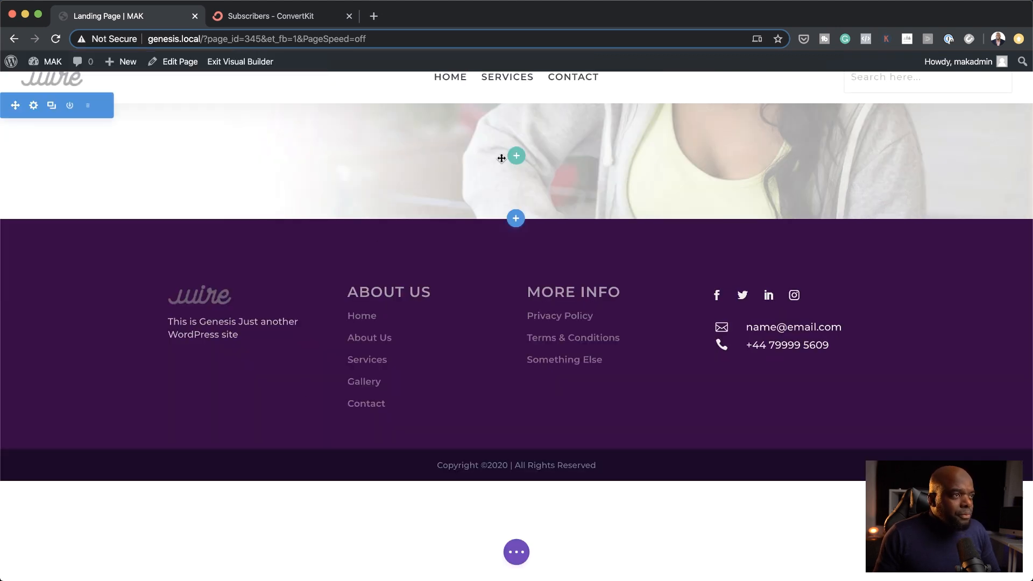
Insert a row with two equal columns in the section and add an Email Optin module to its first column.
{"action": "left_click", "coordinate": [517, 156]}
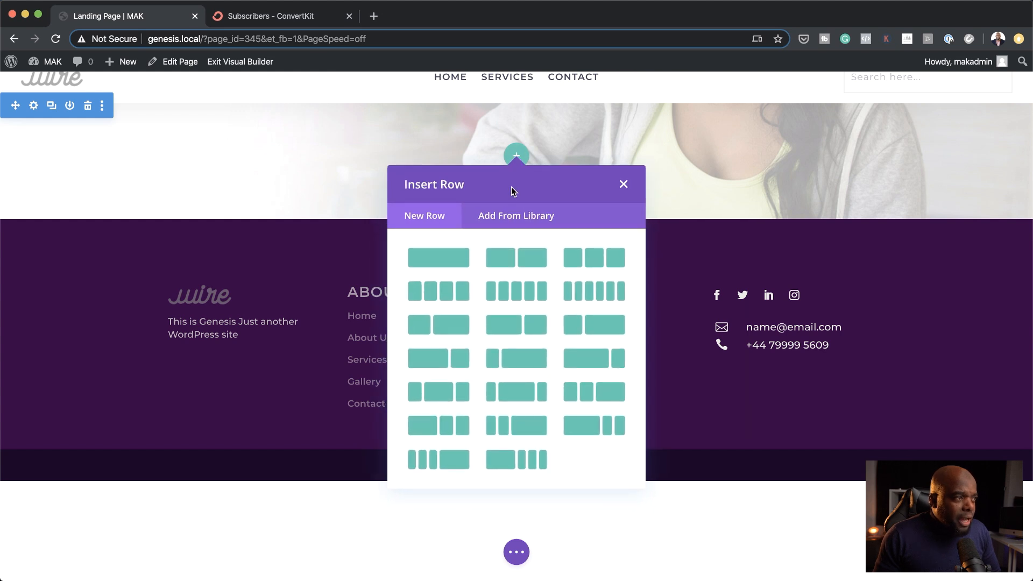
{"action": "left_click", "coordinate": [530, 261]}
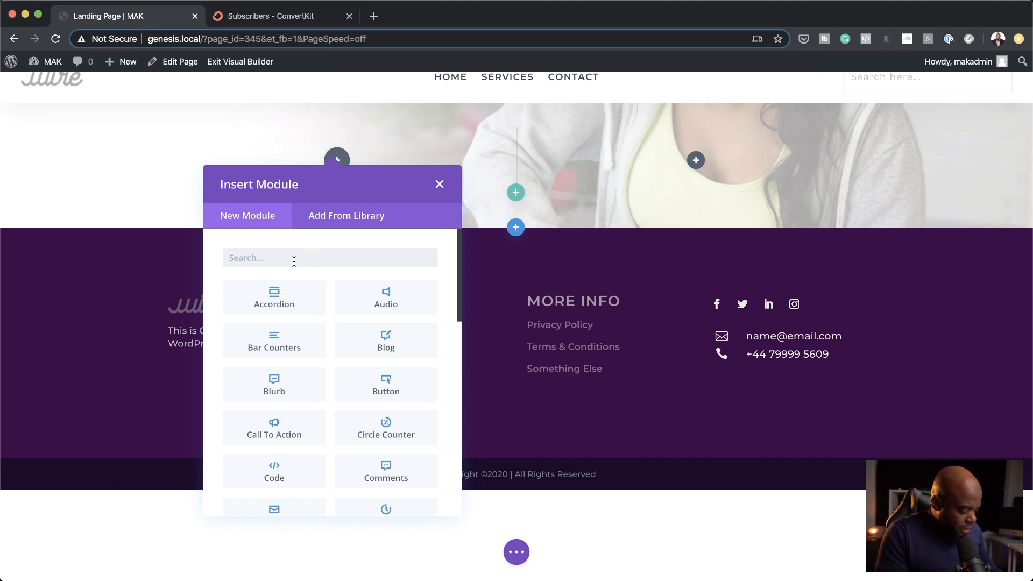
{"action": "type", "text": "opt"}
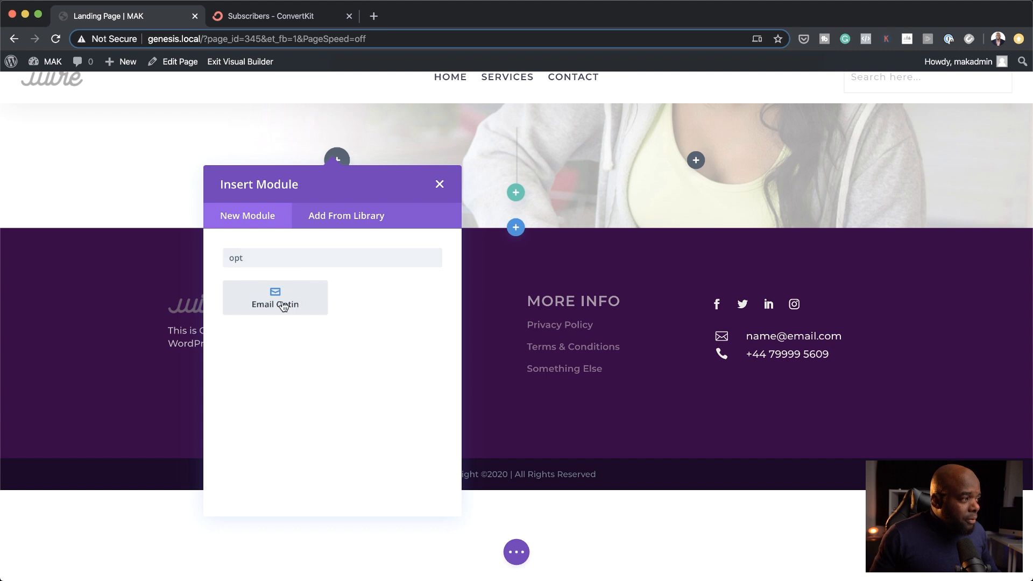
{"action": "left_click", "coordinate": [284, 307]}
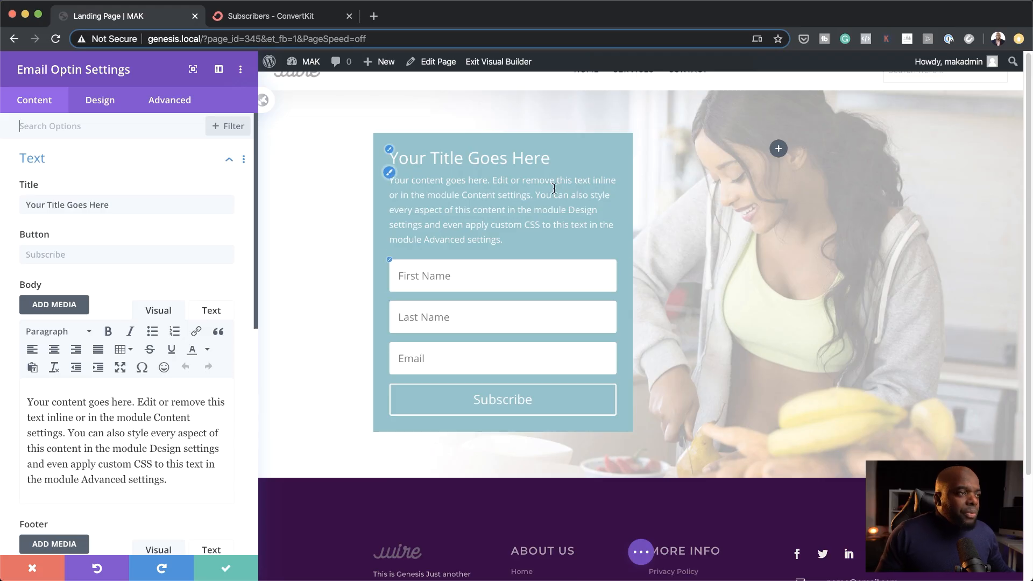
Set the optin form's title to "Find out the main foods that I eat to stay active.".
{"action": "left_click", "coordinate": [404, 160]}
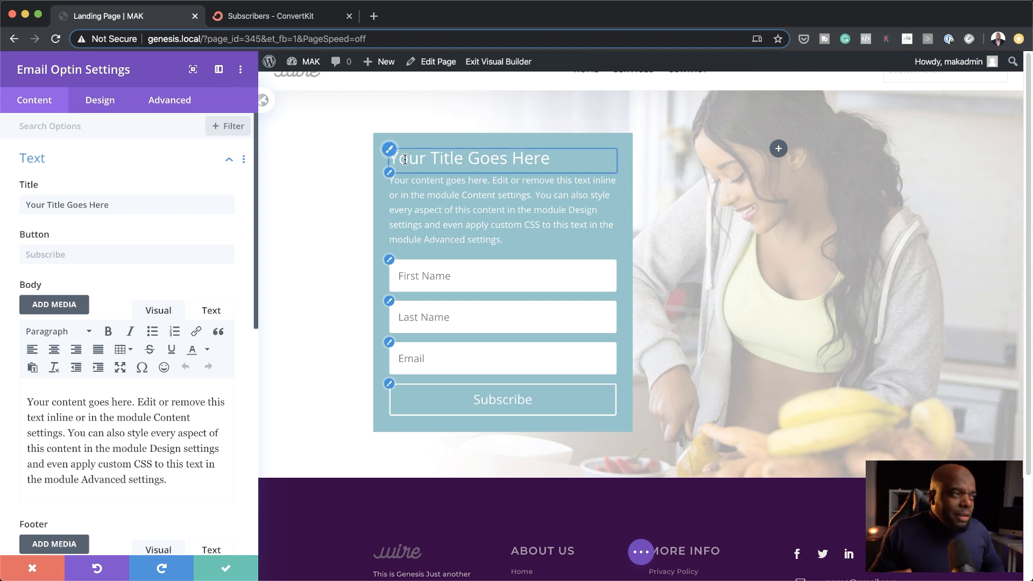
{"action": "double_click", "coordinate": [183, 205]}
{"action": "left_click", "coordinate": [183, 205]}
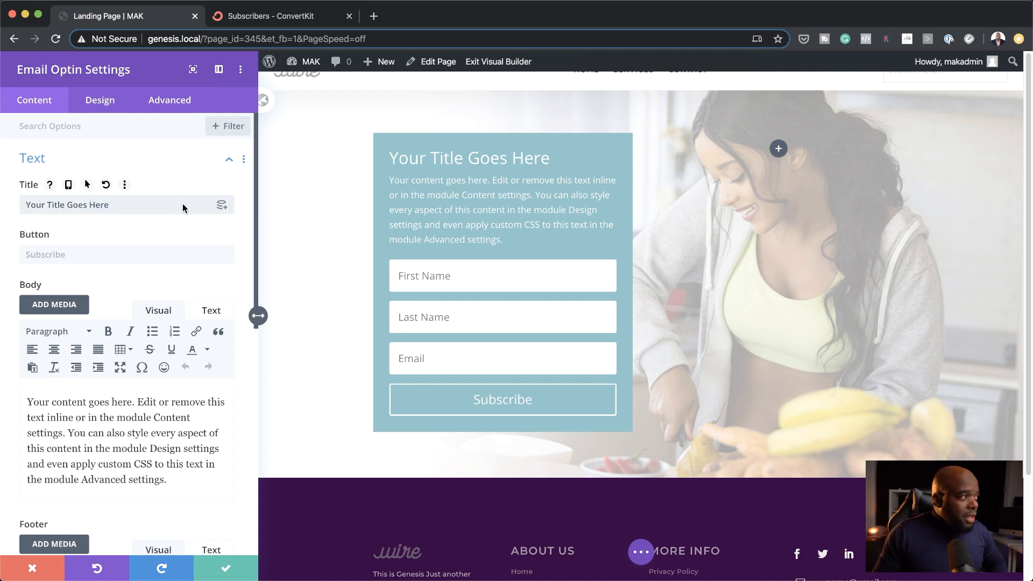
{"action": "triple_click", "coordinate": [183, 205]}
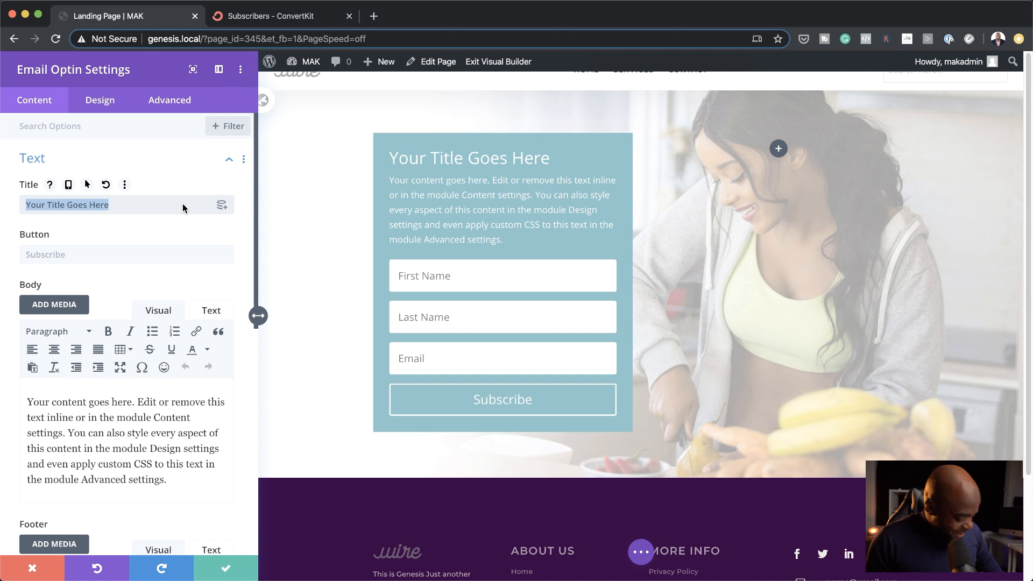
{"action": "type", "text": "F"}
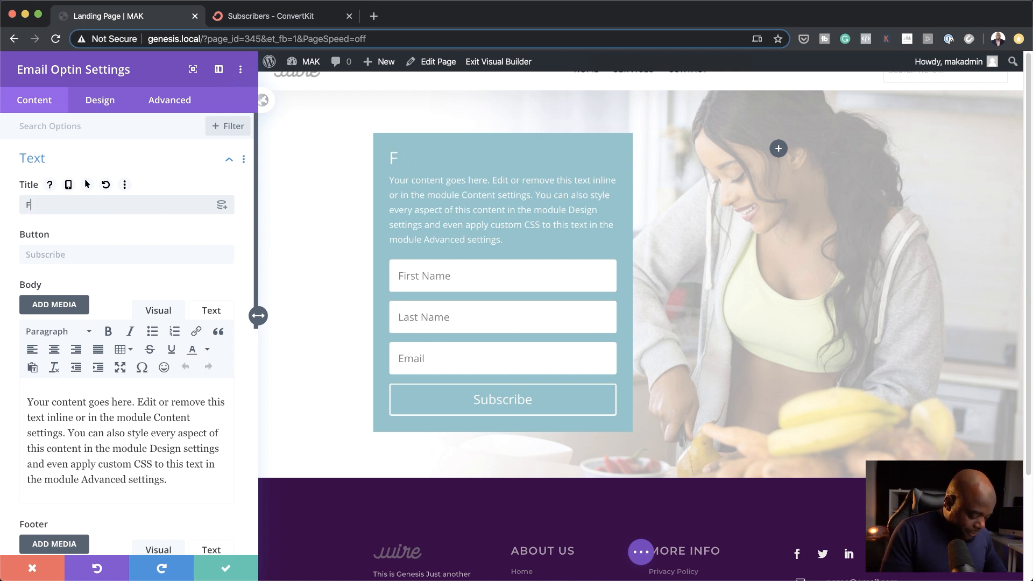
{"action": "type", "text": "ind out the main foods that I eat to stay active"}
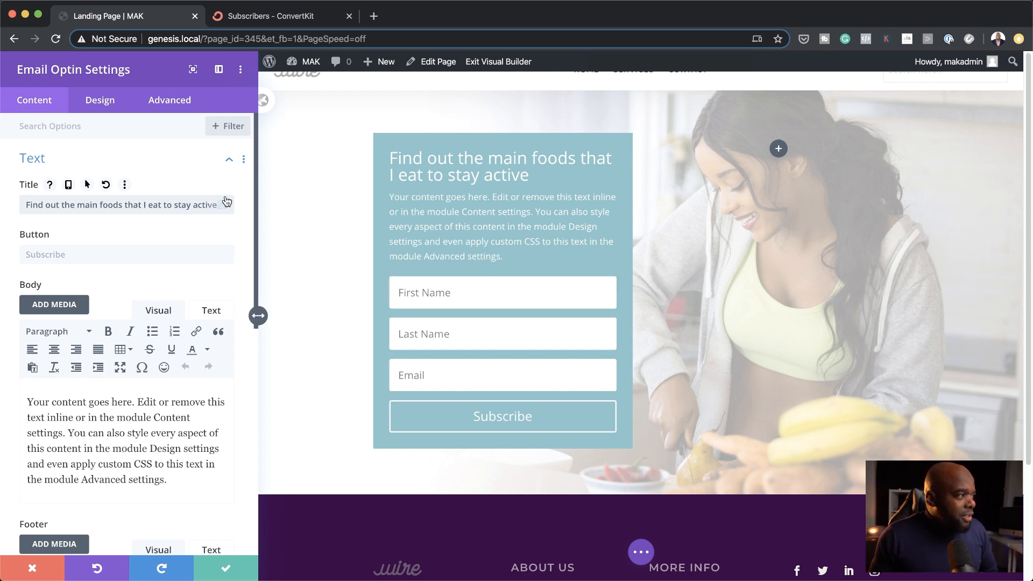
{"action": "type", "text": "."}
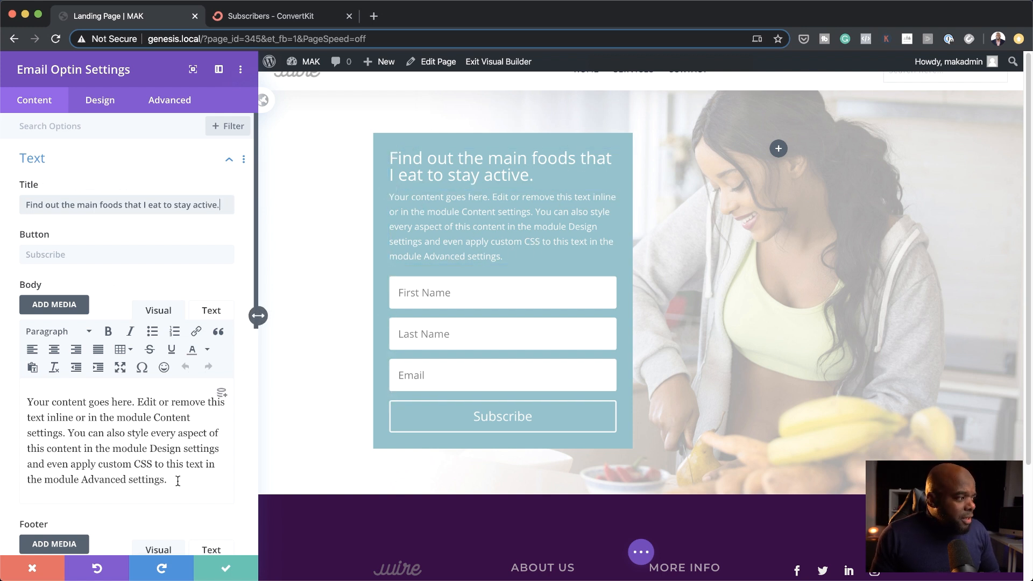
Replace the optin form's body text with "This is a FREE download. Signup below to get the video.".
{"action": "left_click_drag", "start_coordinate": [177, 481], "coordinate": [27, 396]}
{"action": "type", "text": "This is a FREE download. Signup below to get the video."}
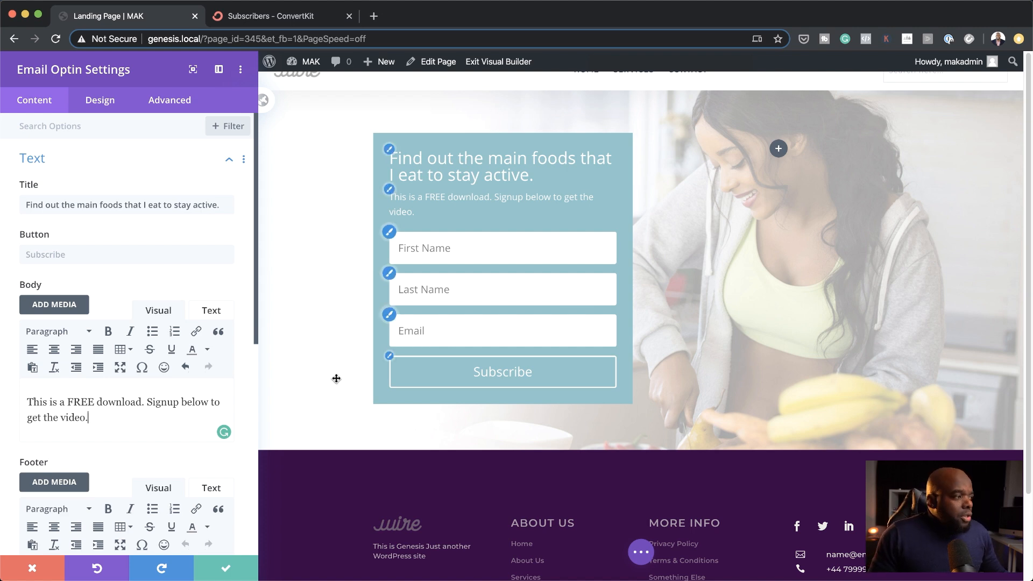
Hide the first name and last name fields so the optin form asks only for an email.
{"action": "scroll", "coordinate": [162, 457], "scroll_direction": "down", "scroll_amount": 5}
{"action": "scroll", "coordinate": [161, 436], "scroll_direction": "down", "scroll_amount": 4}
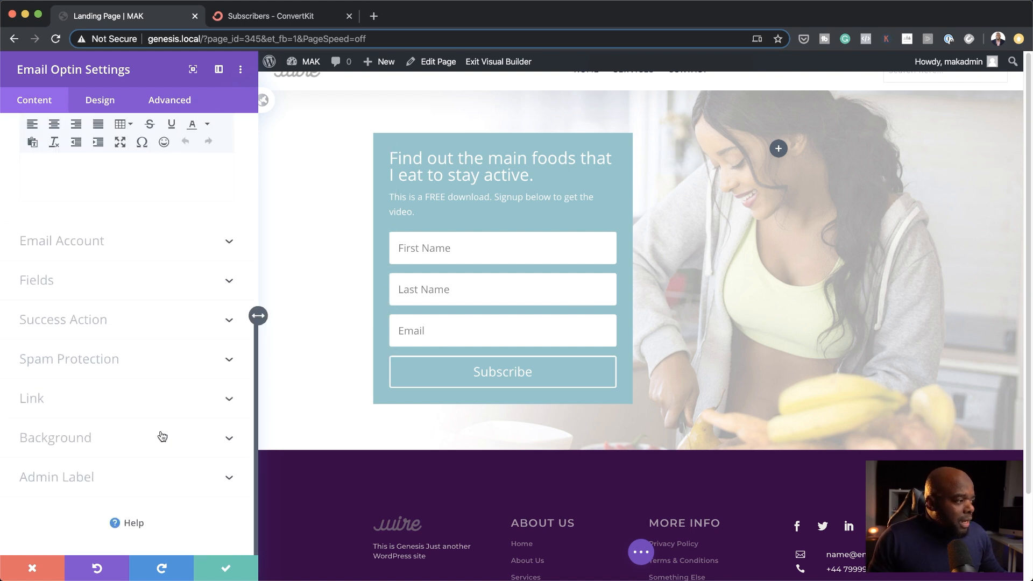
{"action": "left_click", "coordinate": [49, 284]}
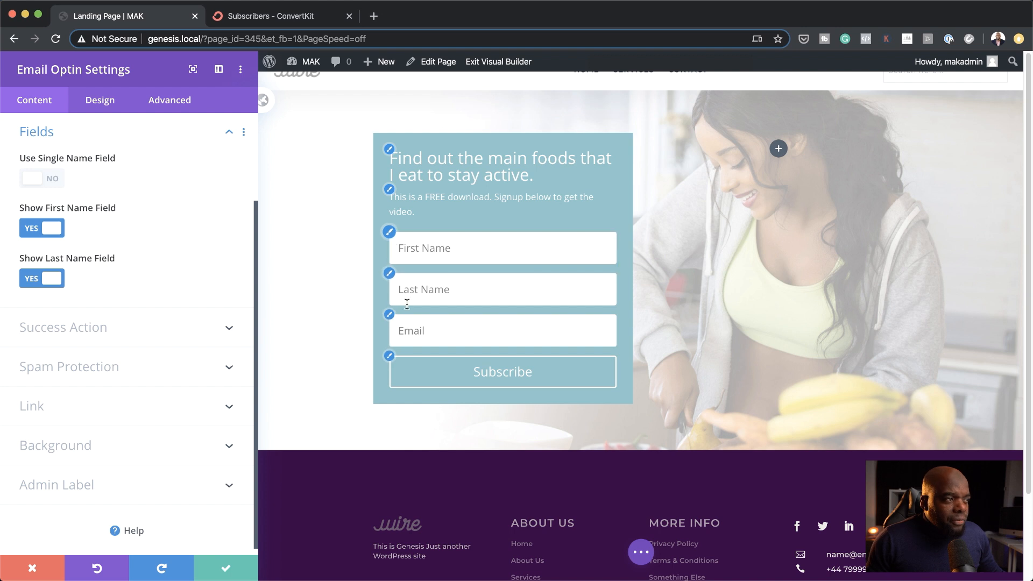
{"action": "left_click", "coordinate": [31, 230]}
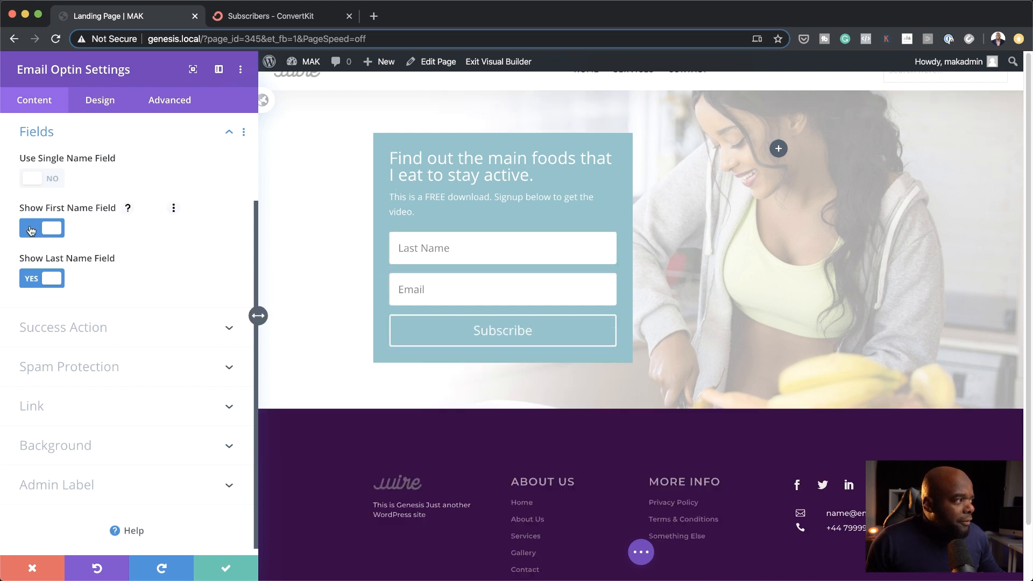
{"action": "left_click", "coordinate": [31, 280]}
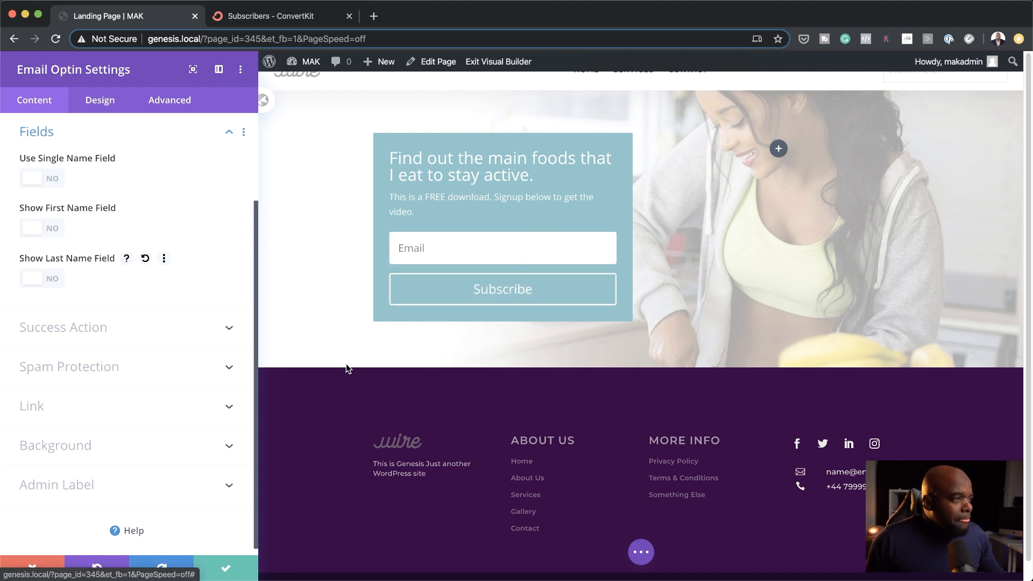
Make the optin form's background color transparent.
{"action": "left_click", "coordinate": [83, 449]}
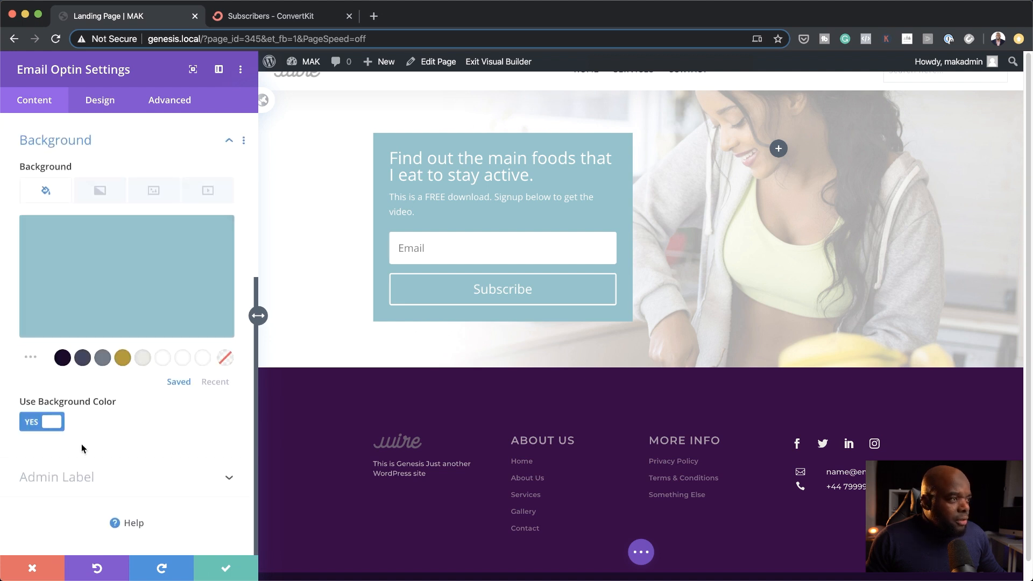
{"action": "left_click", "coordinate": [83, 360]}
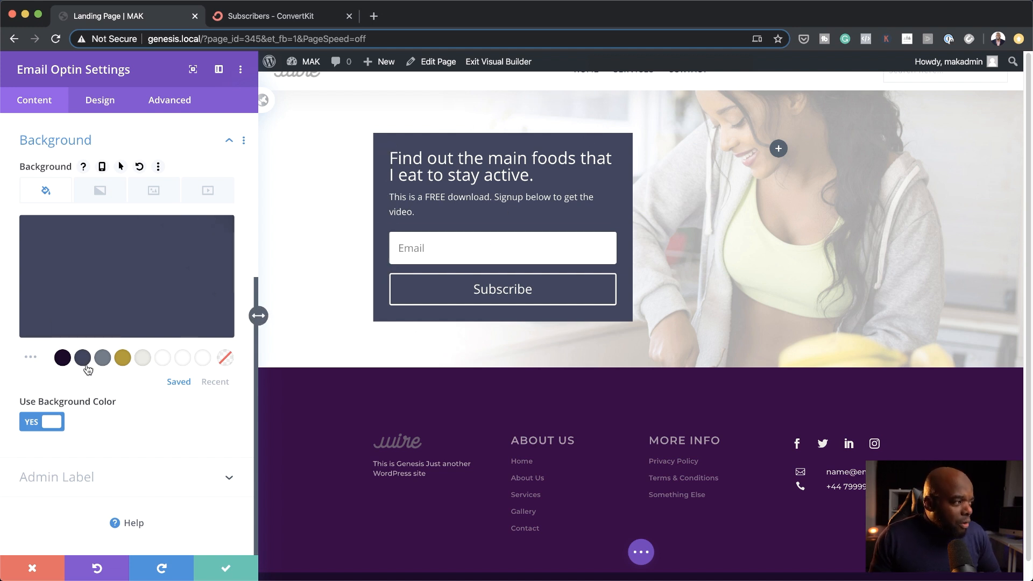
{"action": "left_click", "coordinate": [226, 357]}
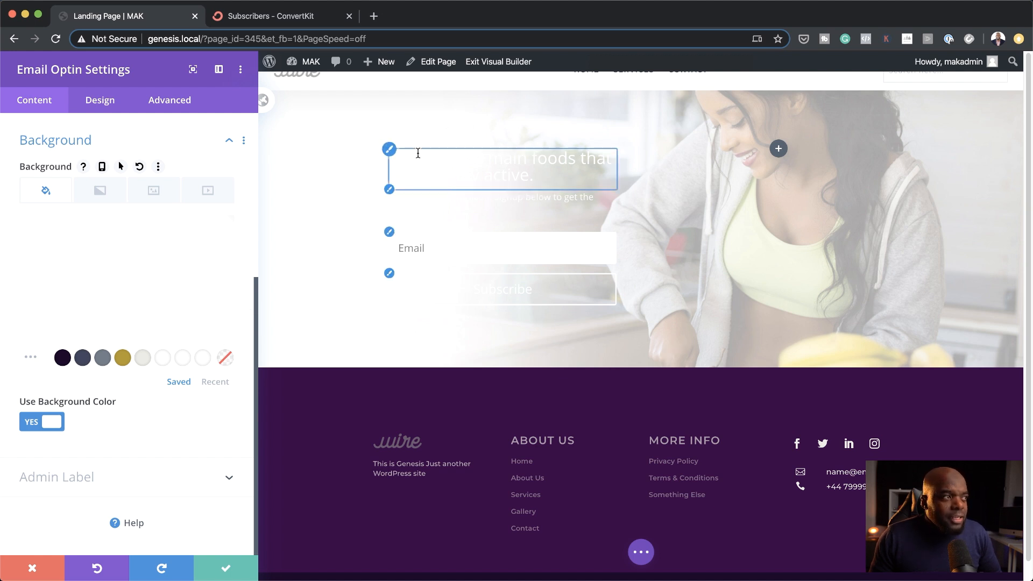
Color the optin title dark slate #383b53 and the body text with the saved medium grey.
{"action": "left_click", "coordinate": [390, 150]}
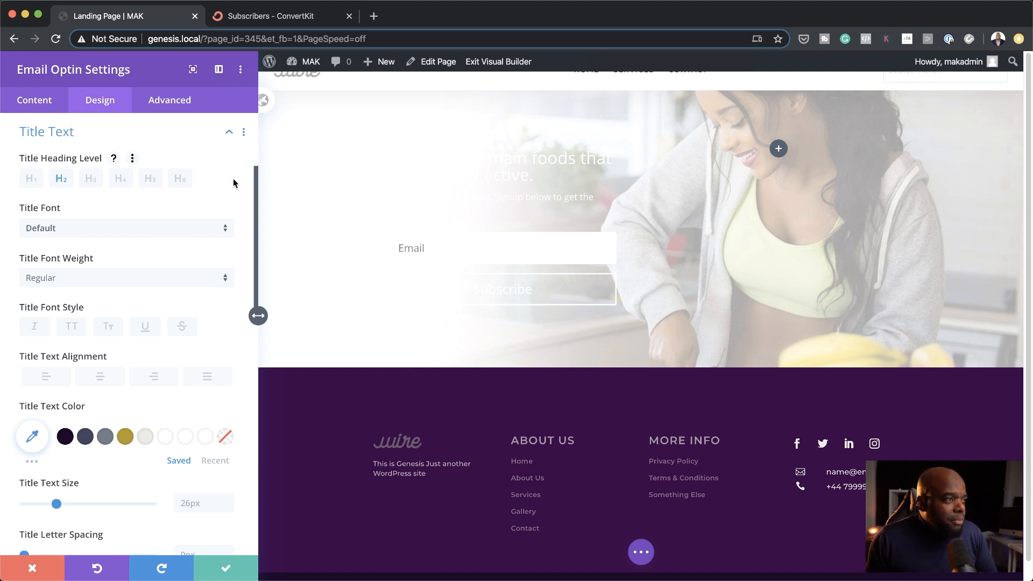
{"action": "mouse_move", "coordinate": [422, 155]}
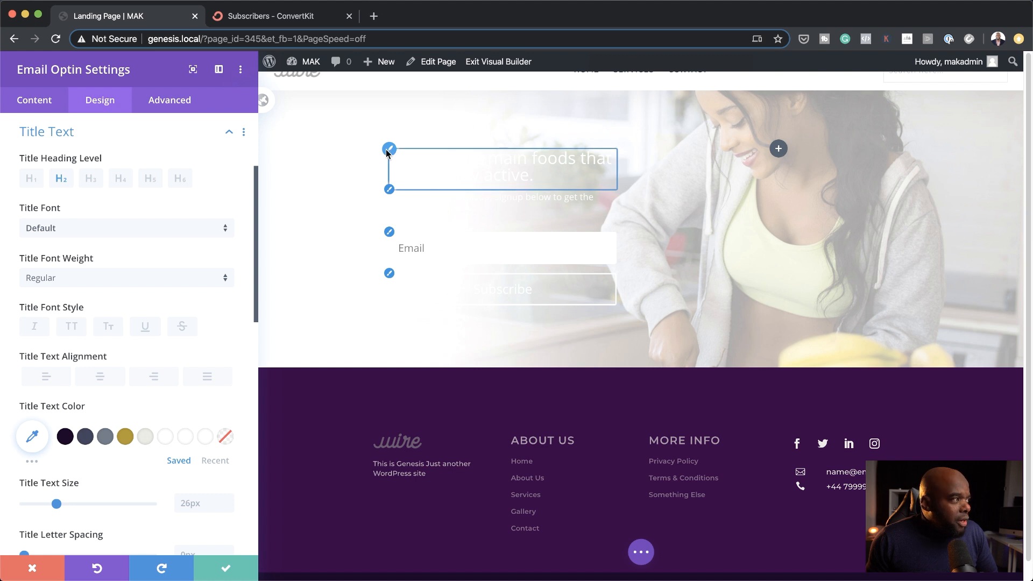
{"action": "left_click", "coordinate": [85, 437]}
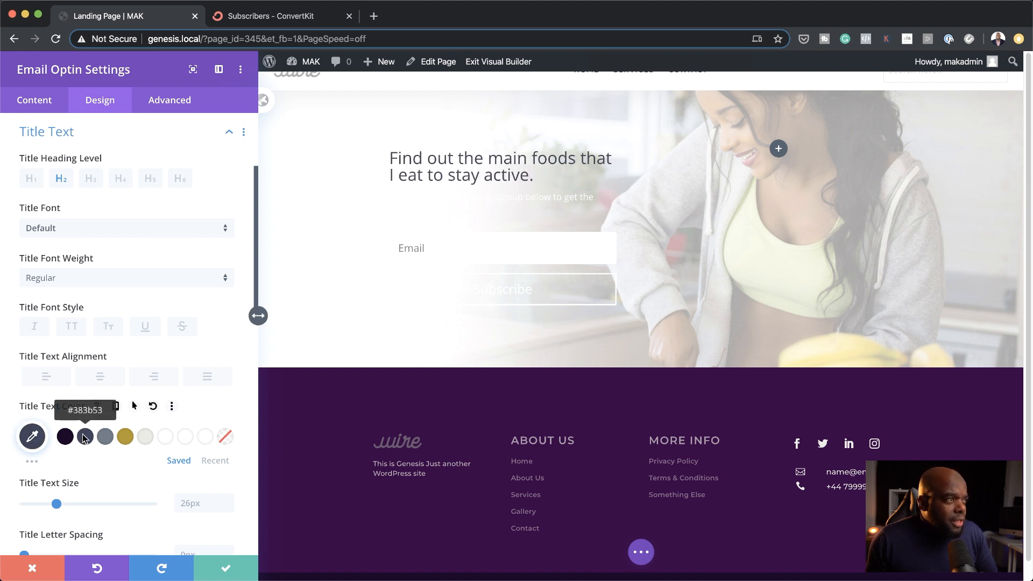
{"action": "left_click", "coordinate": [127, 439]}
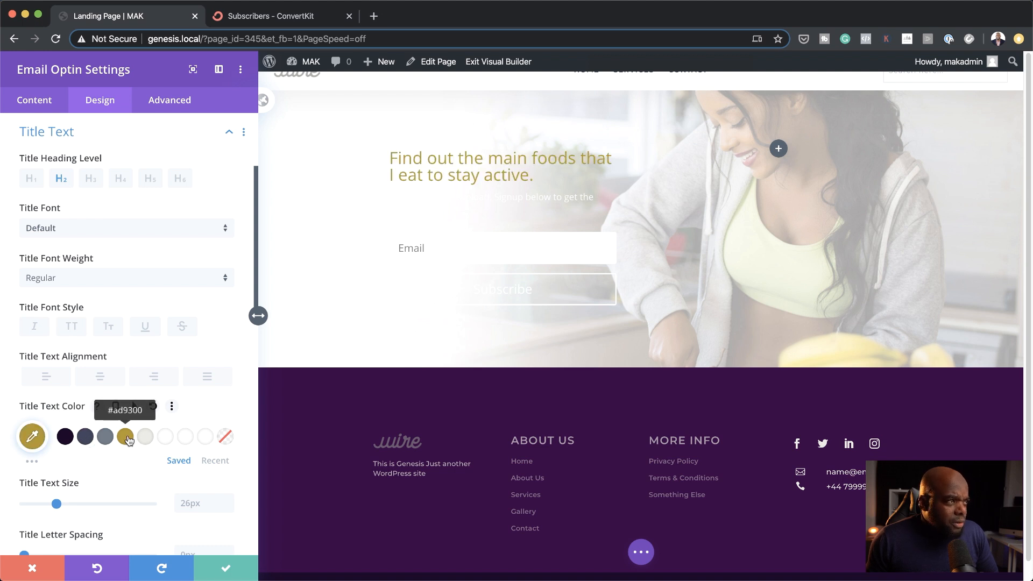
{"action": "left_click", "coordinate": [86, 438]}
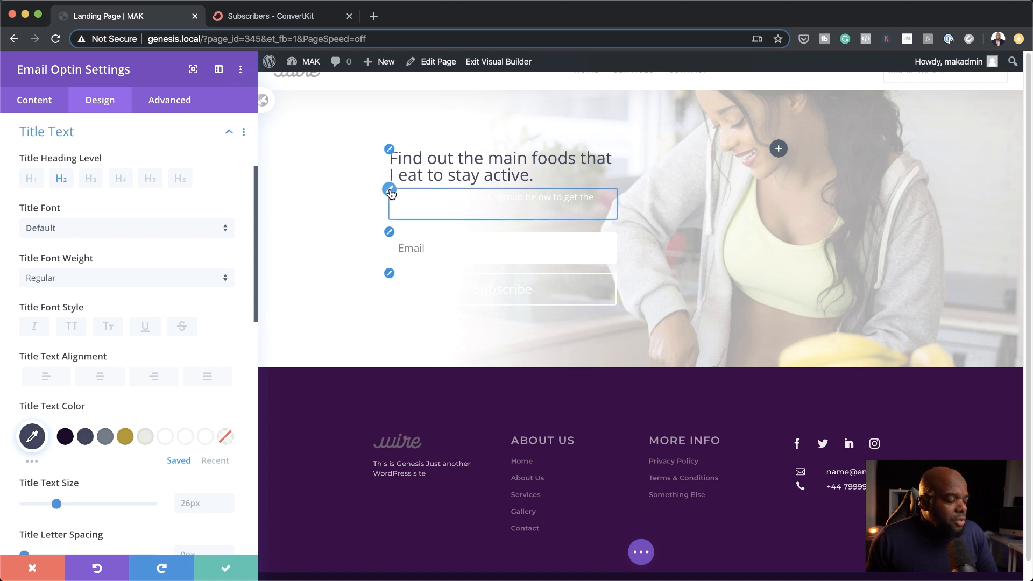
{"action": "left_click", "coordinate": [389, 191]}
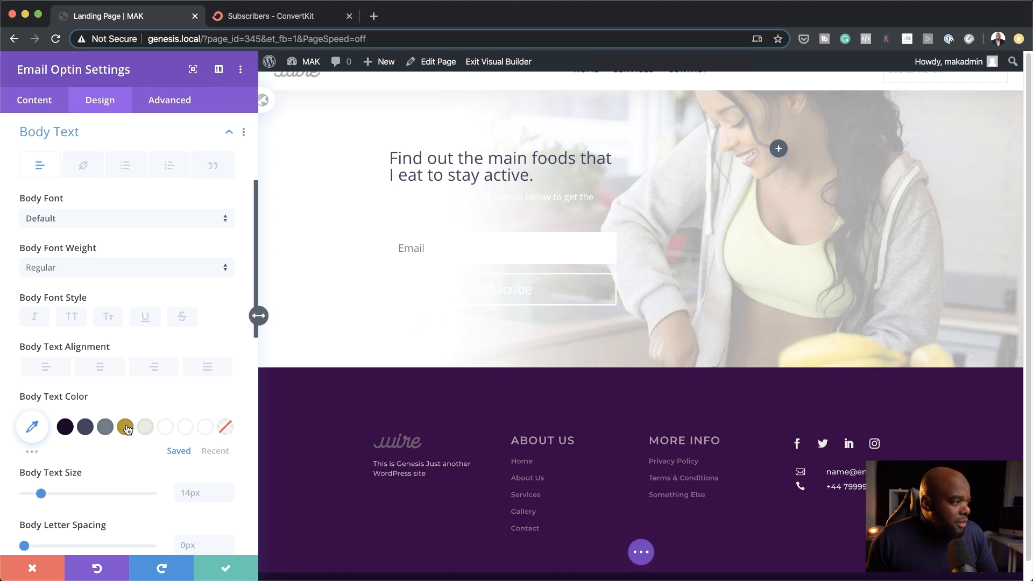
{"action": "left_click", "coordinate": [105, 430]}
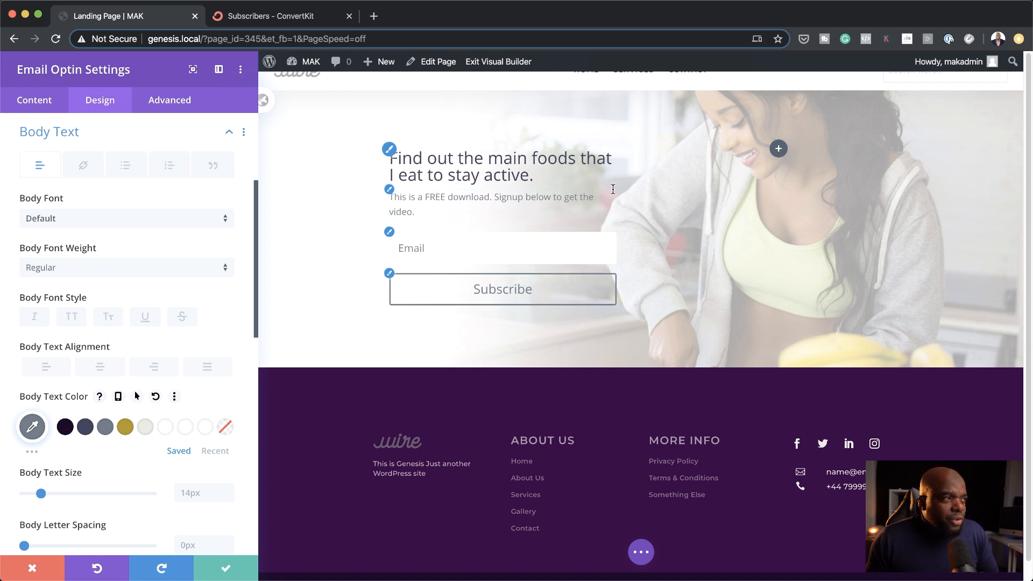
Set the font of both the optin title and the body text to Poppins.
{"action": "left_click", "coordinate": [391, 152]}
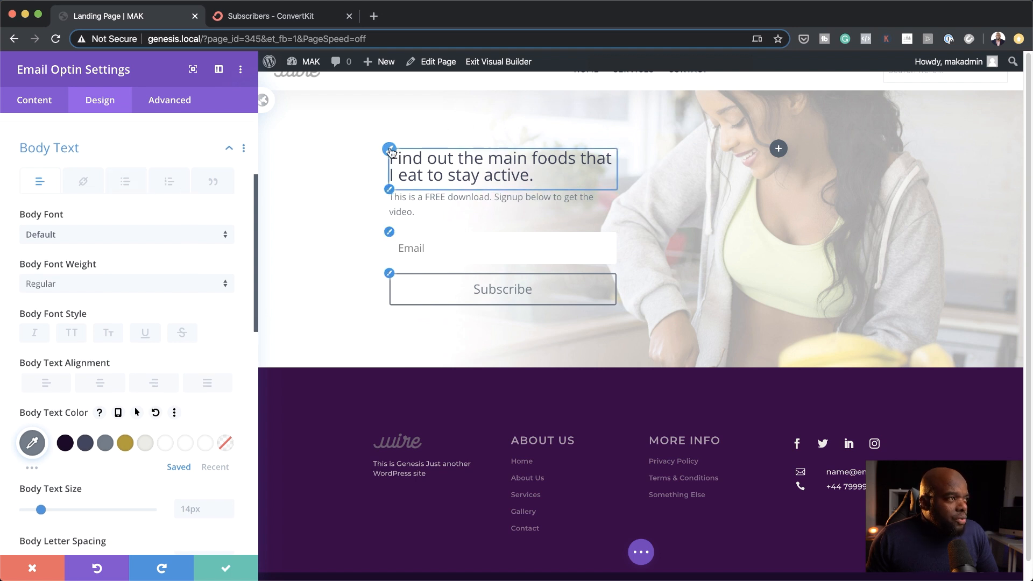
{"action": "left_click", "coordinate": [143, 226]}
{"action": "left_click", "coordinate": [144, 226]}
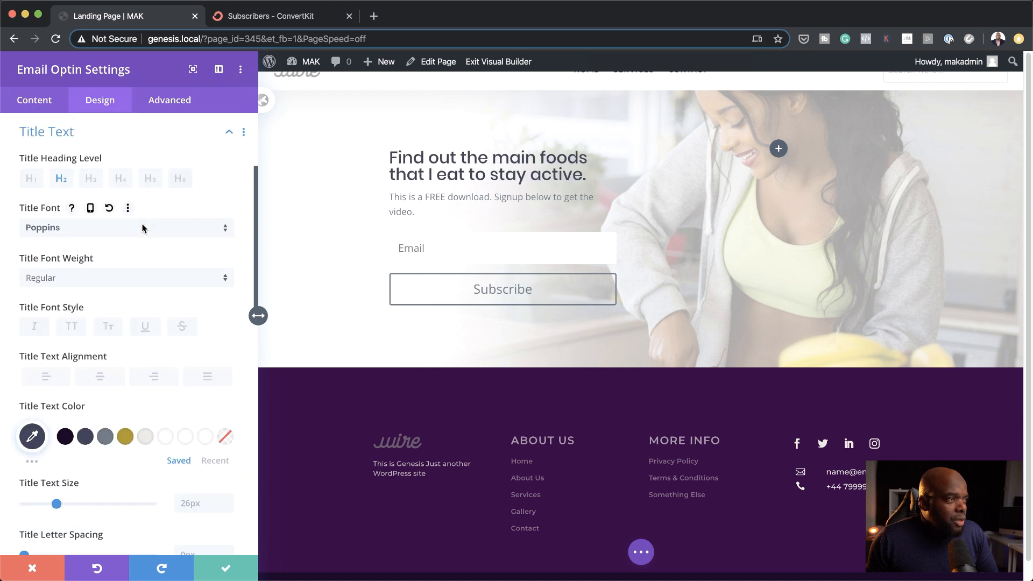
{"action": "left_click", "coordinate": [389, 189]}
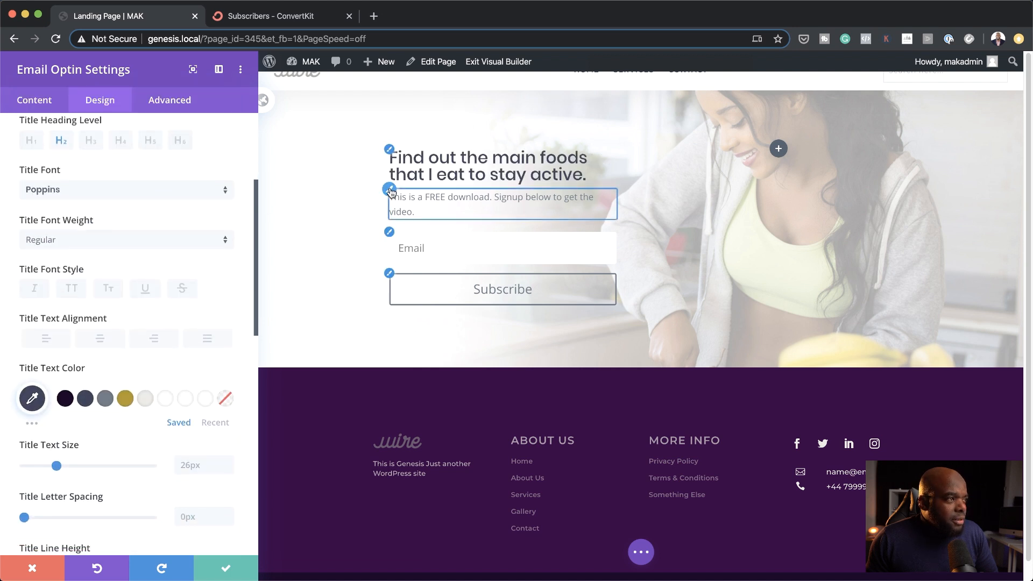
{"action": "left_click", "coordinate": [181, 224]}
{"action": "left_click", "coordinate": [164, 228]}
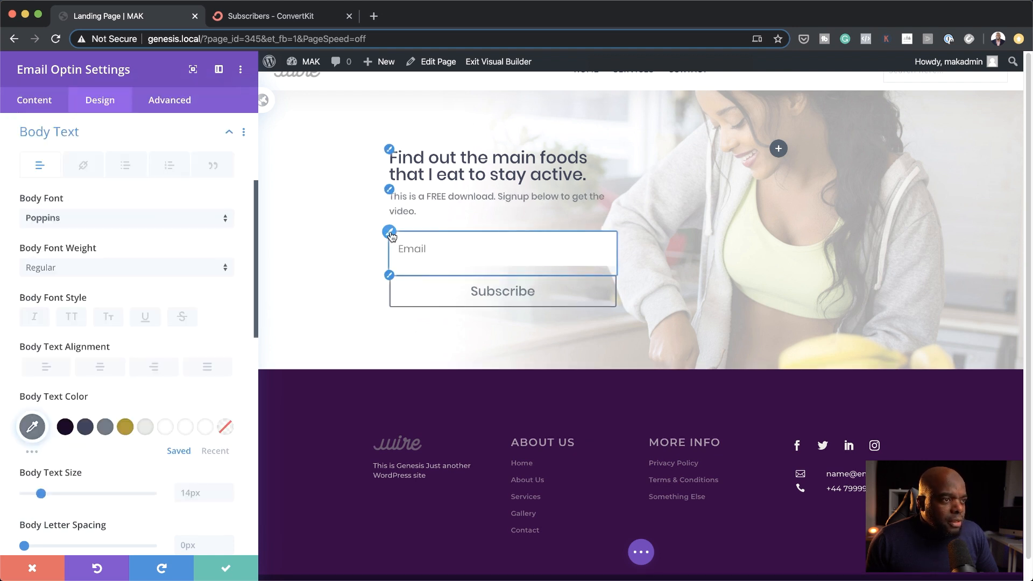
Set the email field's background to the saved grey #66717e with its opacity lowered to 0.29.
{"action": "left_click", "coordinate": [390, 233]}
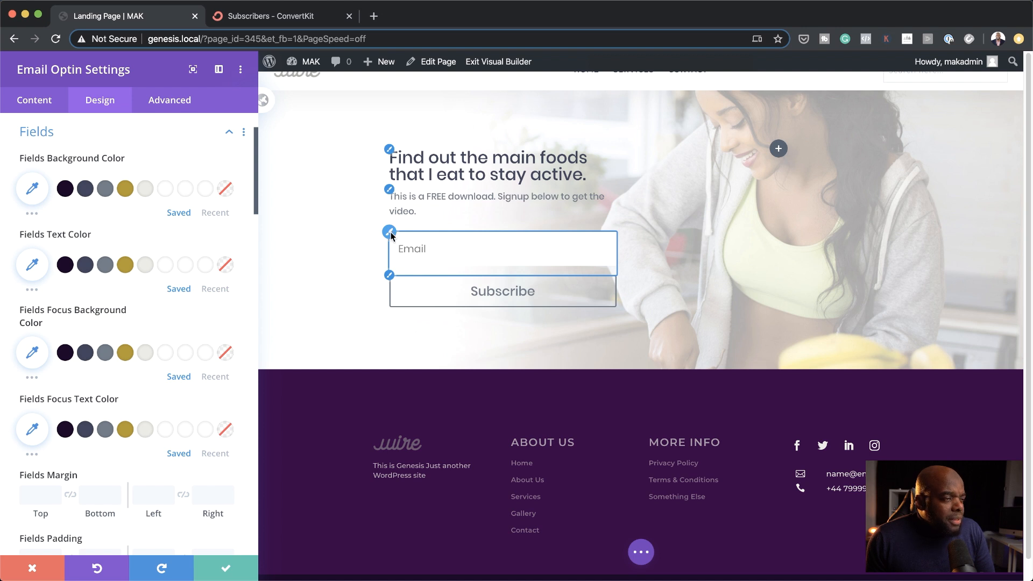
{"action": "left_click", "coordinate": [106, 191]}
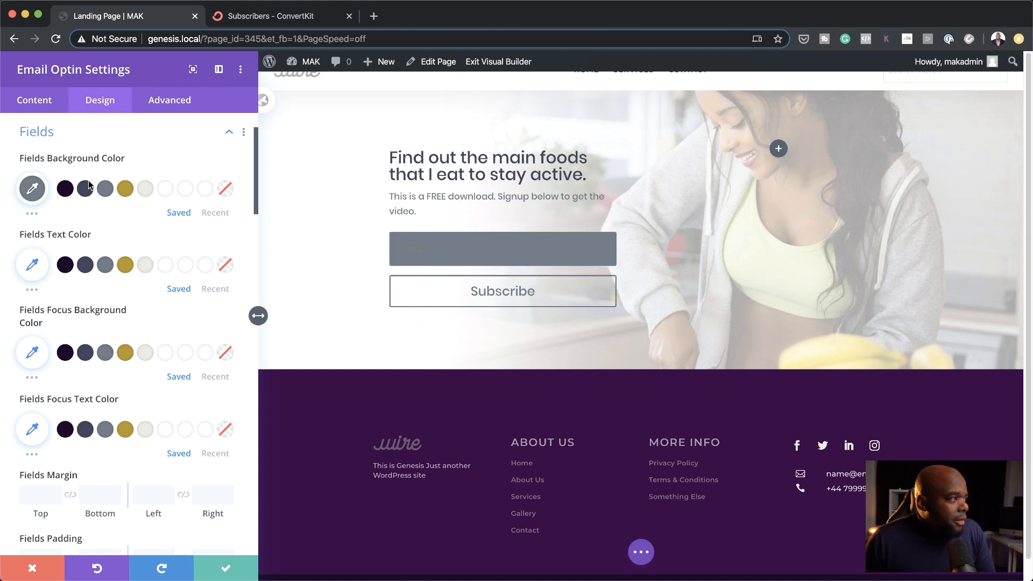
{"action": "left_click", "coordinate": [35, 191]}
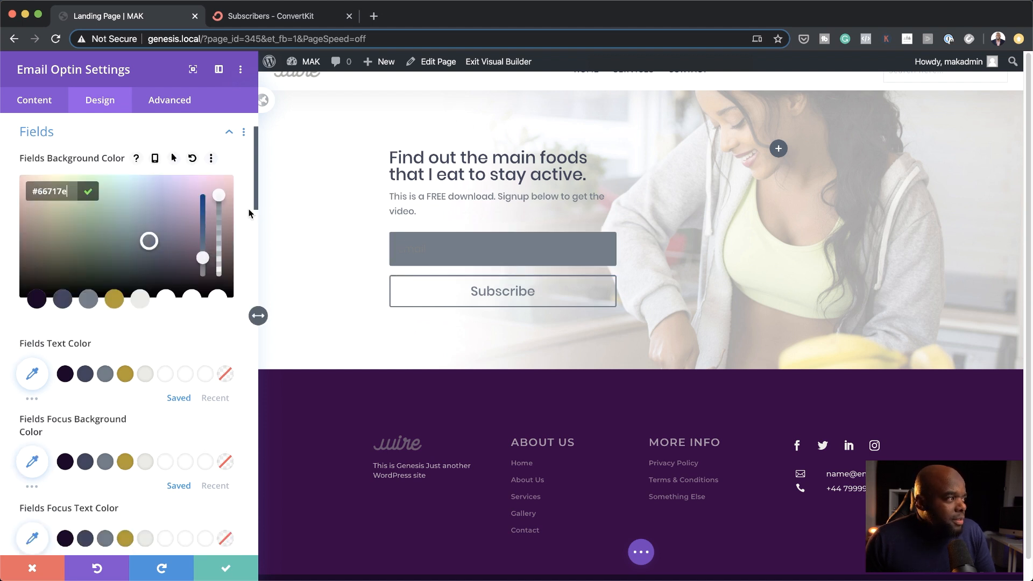
{"action": "left_click_drag", "start_coordinate": [218, 195], "coordinate": [219, 260]}
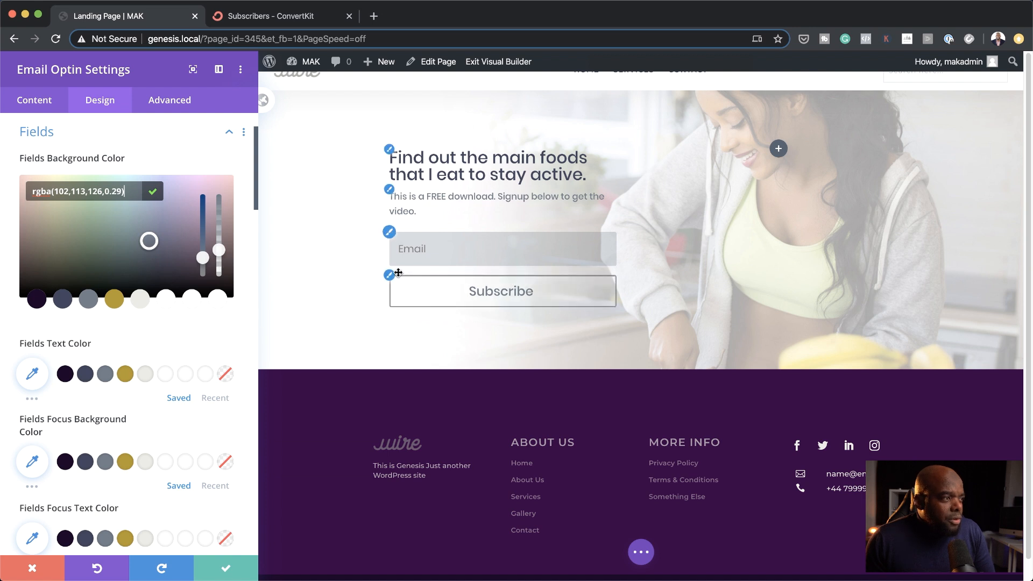
Enable custom styles for the optin form's Subscribe button and set its text color to the saved off-white #e7e8e1.
{"action": "left_click", "coordinate": [385, 275]}
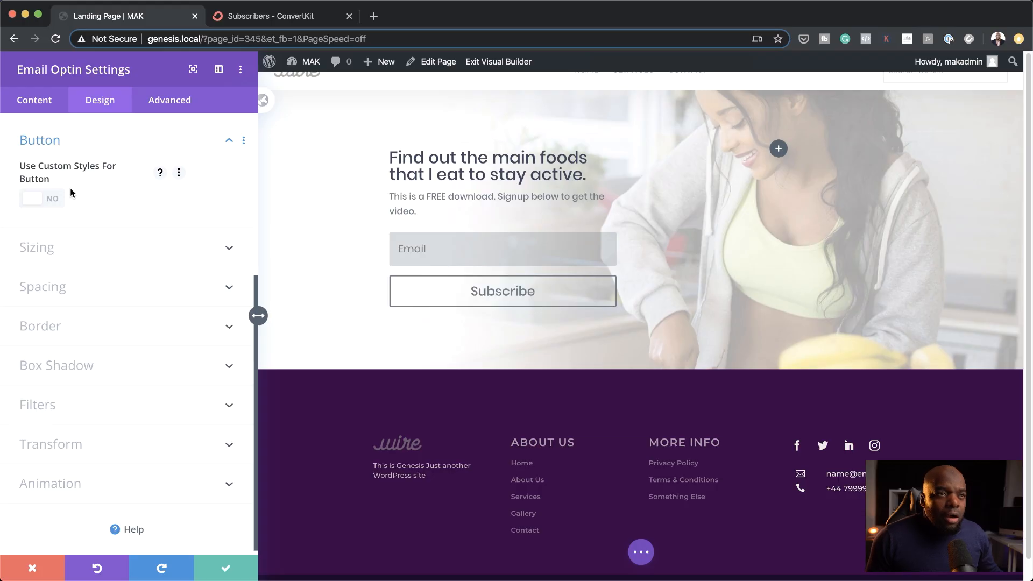
{"action": "left_click", "coordinate": [54, 205]}
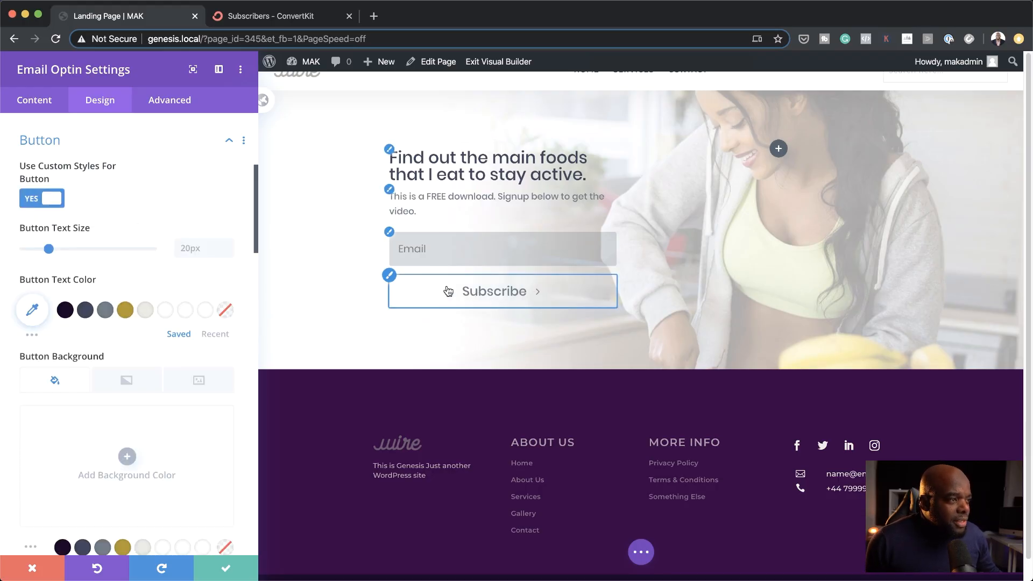
{"action": "left_click", "coordinate": [126, 312]}
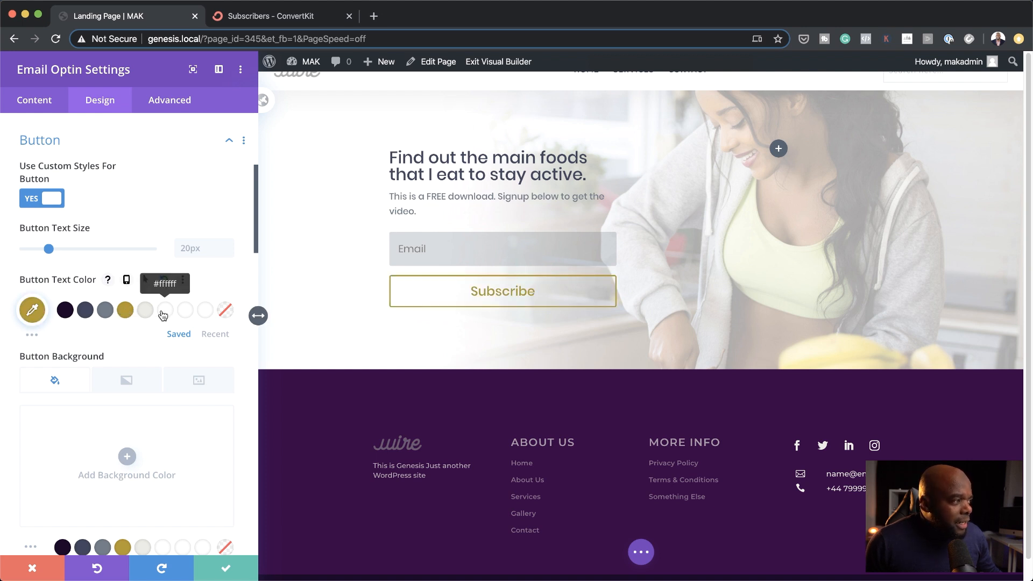
{"action": "left_click", "coordinate": [145, 311]}
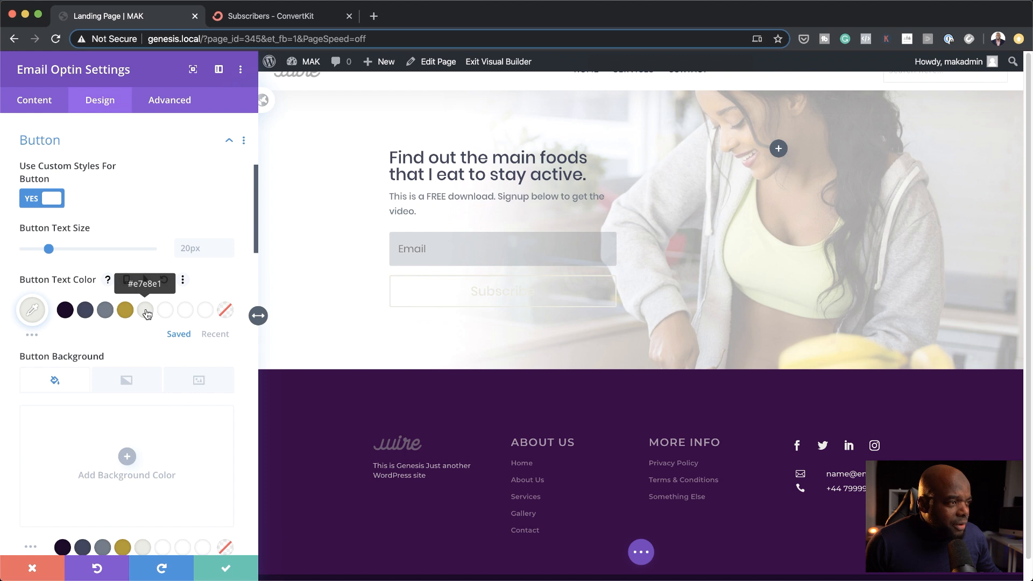
Fill the Subscribe button's background with the saved gold color.
{"action": "left_click", "coordinate": [125, 461]}
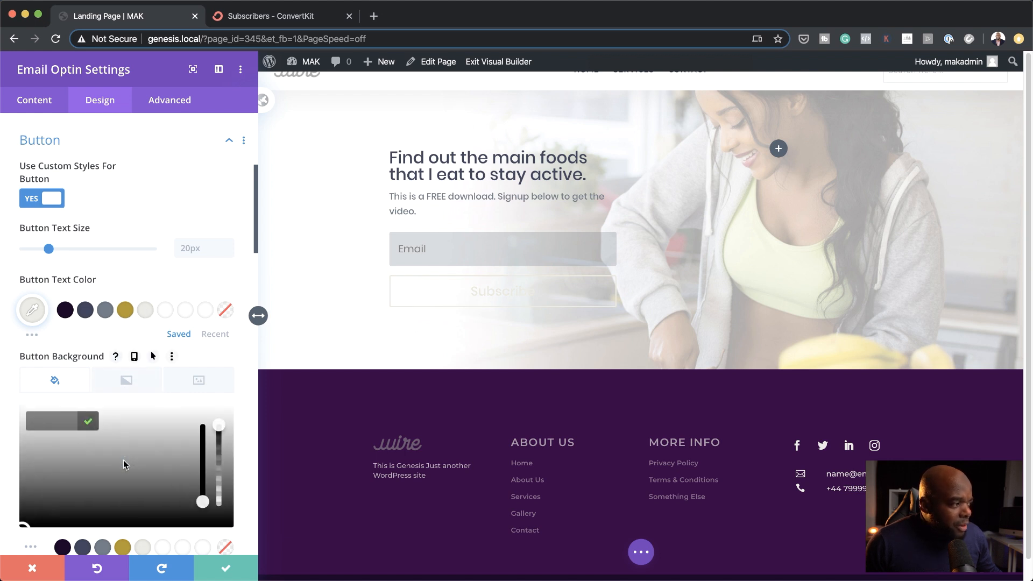
{"action": "scroll", "coordinate": [140, 474], "scroll_direction": "down", "scroll_amount": 2}
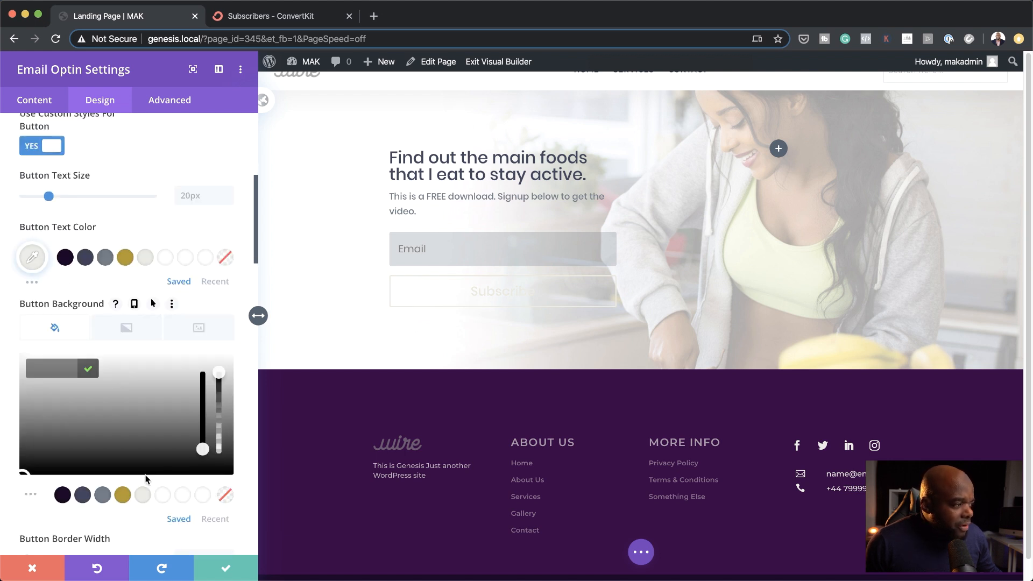
{"action": "left_click", "coordinate": [123, 493]}
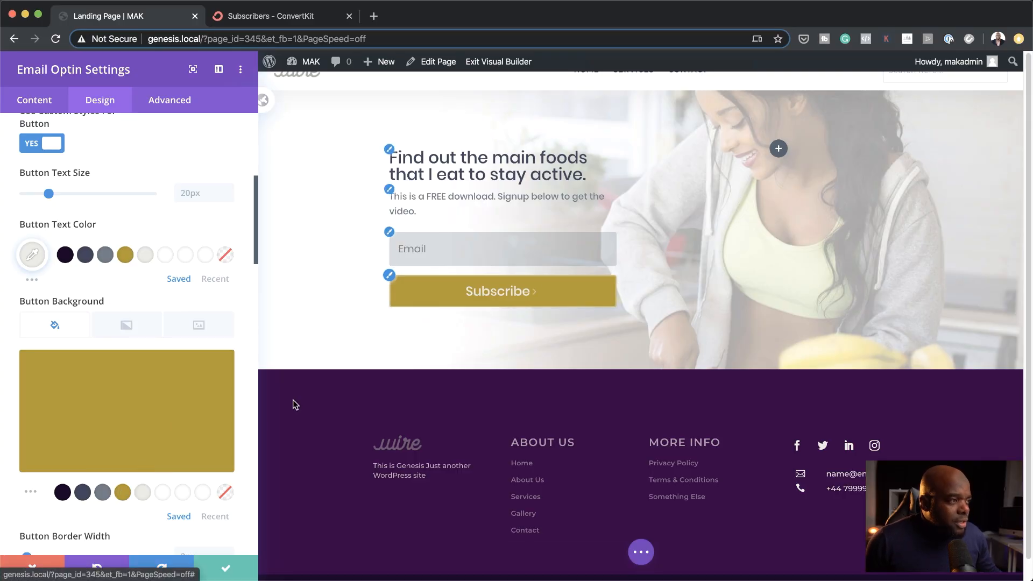
Color the Subscribe button's border with the saved gold #ad9300.
{"action": "scroll", "coordinate": [173, 455], "scroll_direction": "down", "scroll_amount": 1}
{"action": "scroll", "coordinate": [175, 456], "scroll_direction": "down", "scroll_amount": 3}
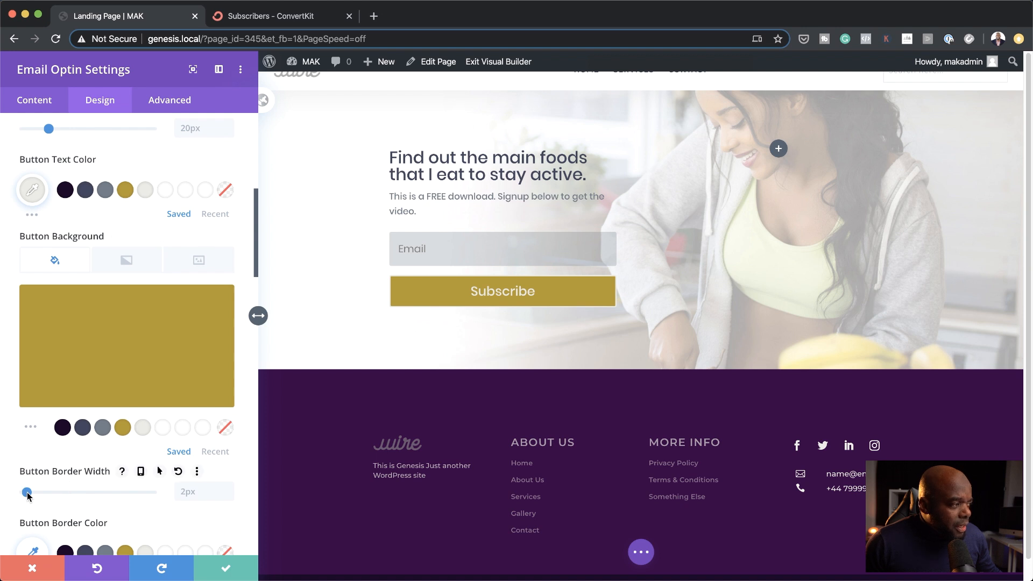
{"action": "scroll", "coordinate": [117, 496], "scroll_direction": "down", "scroll_amount": 1}
{"action": "scroll", "coordinate": [117, 496], "scroll_direction": "down", "scroll_amount": 1}
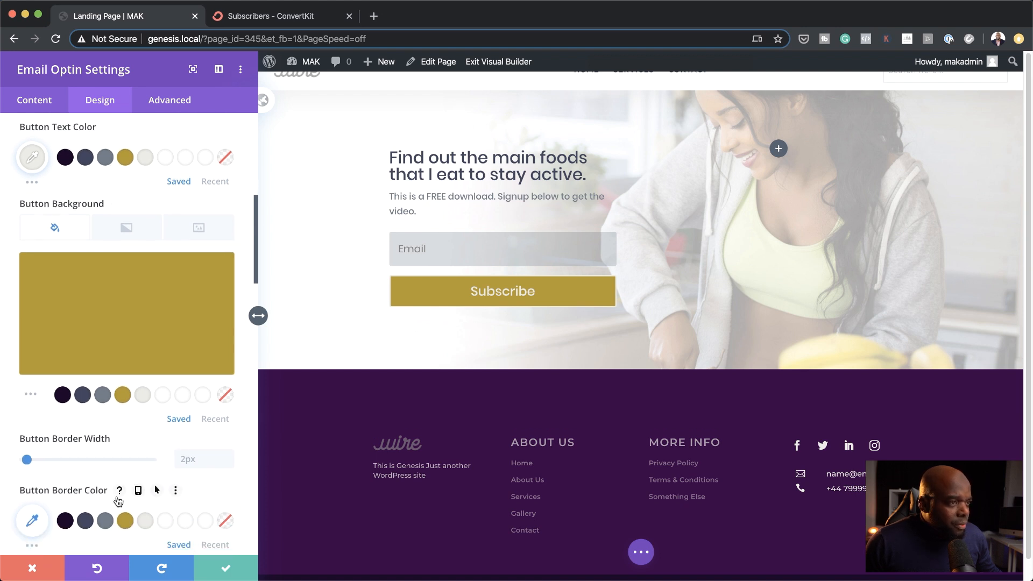
{"action": "left_click", "coordinate": [124, 520]}
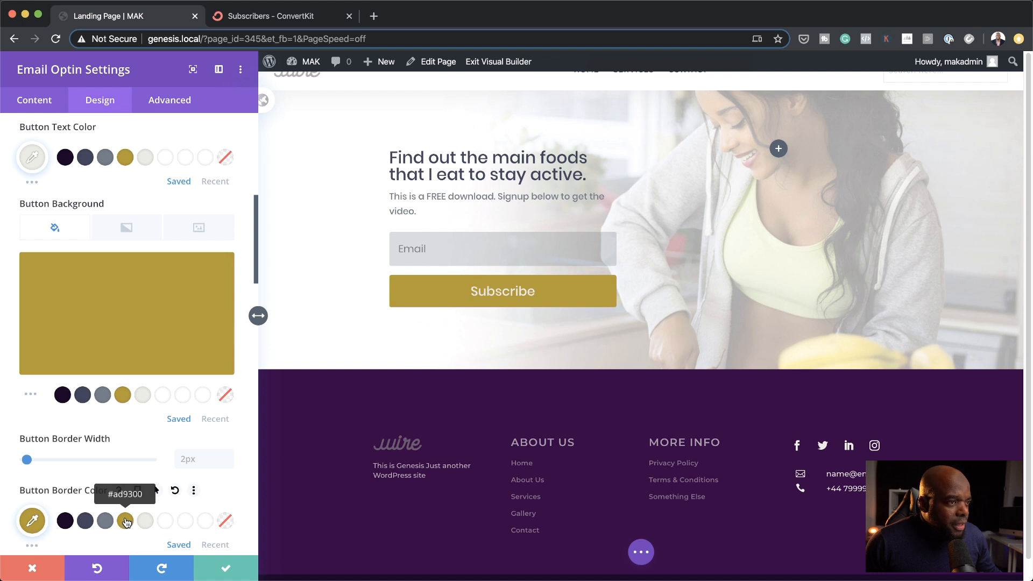
Set the Subscribe button's font to Poppins.
{"action": "scroll", "coordinate": [218, 419], "scroll_direction": "down", "scroll_amount": 3}
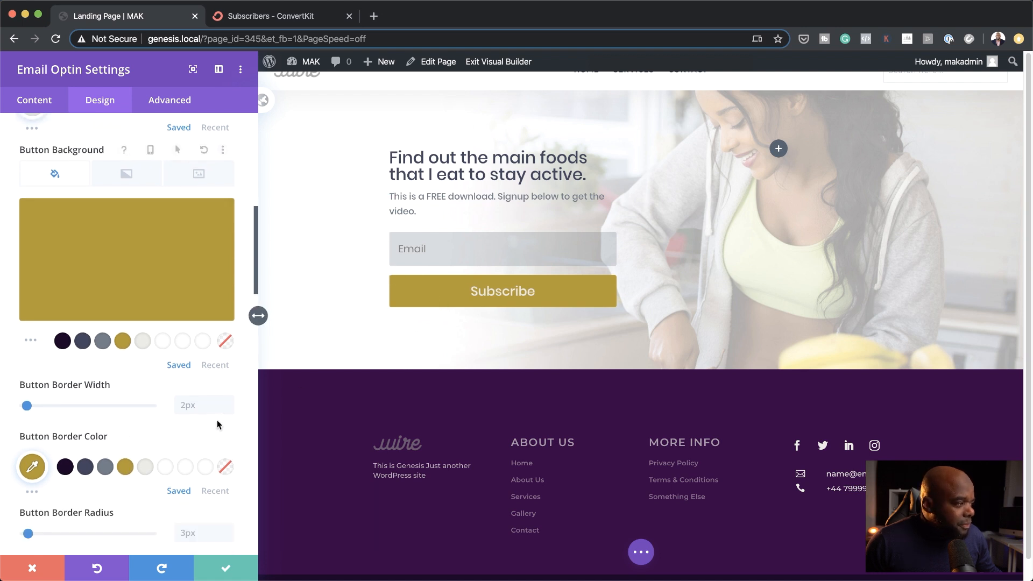
{"action": "scroll", "coordinate": [218, 420], "scroll_direction": "down", "scroll_amount": 2}
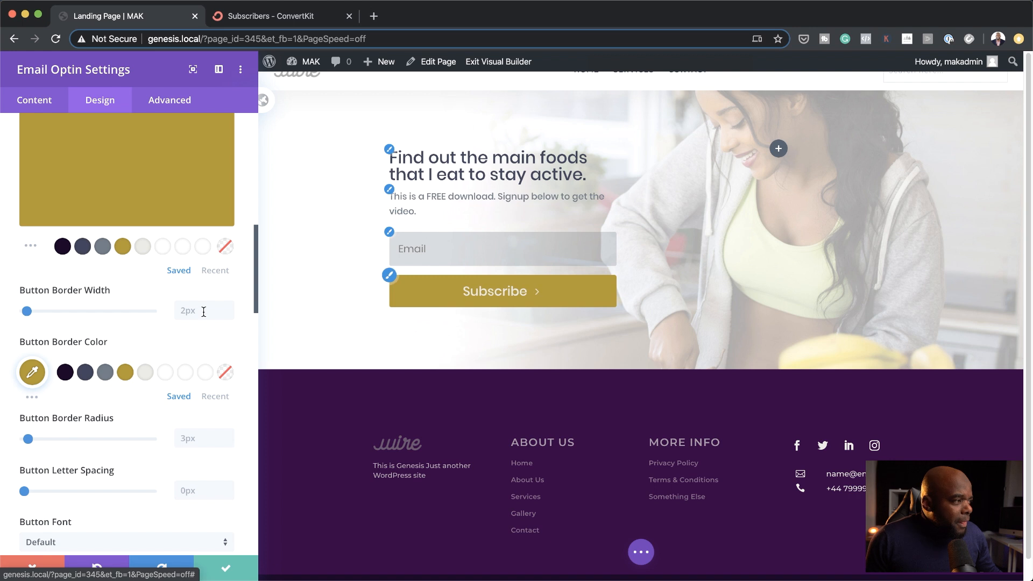
{"action": "scroll", "coordinate": [215, 389], "scroll_direction": "down", "scroll_amount": 3}
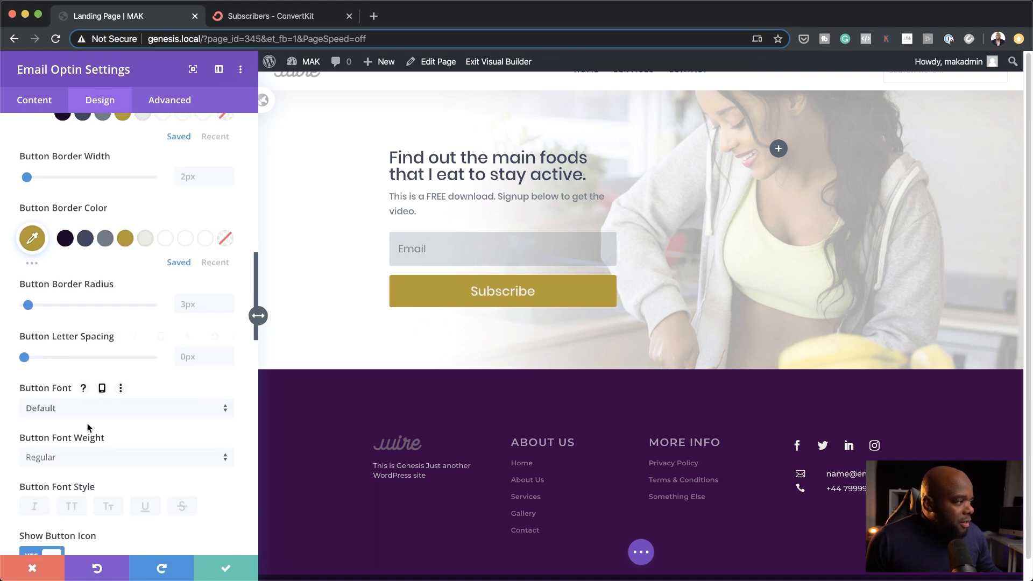
{"action": "left_click", "coordinate": [94, 409]}
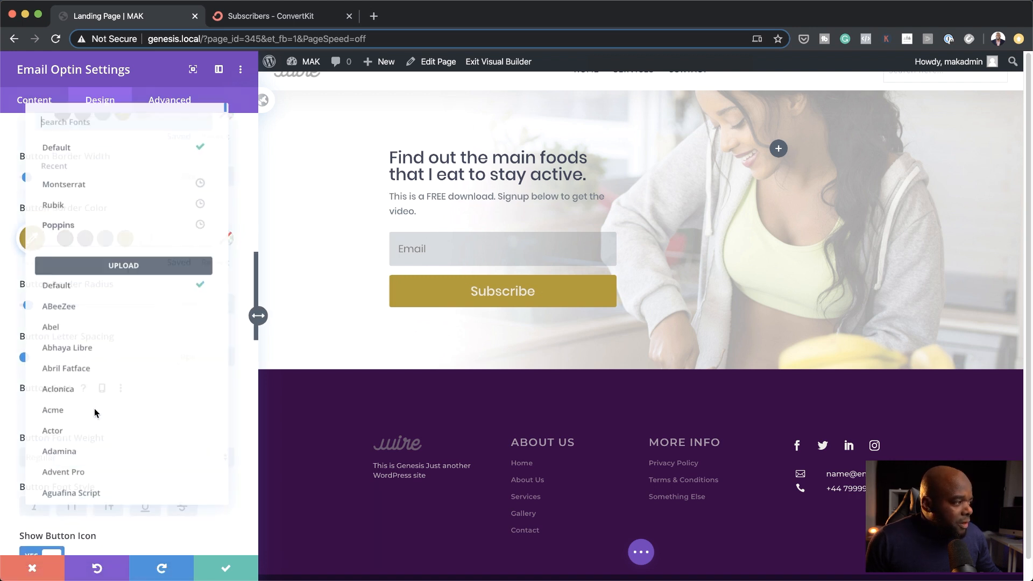
{"action": "left_click", "coordinate": [86, 218]}
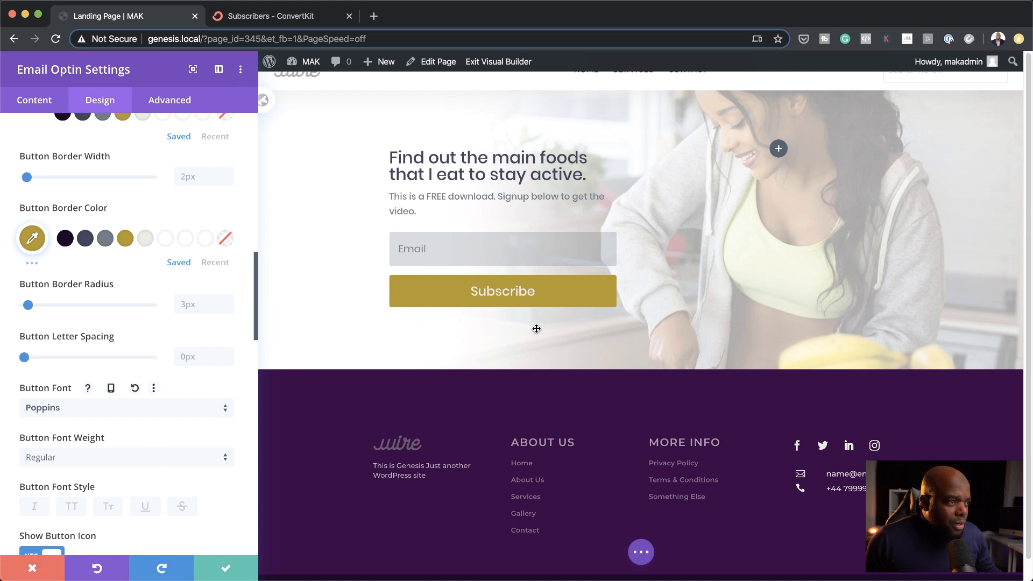
Choose the right-pointing arrow as the Subscribe button's icon and save the email optin settings.
{"action": "scroll", "coordinate": [231, 471], "scroll_direction": "down", "scroll_amount": 3}
{"action": "scroll", "coordinate": [230, 468], "scroll_direction": "down", "scroll_amount": 4}
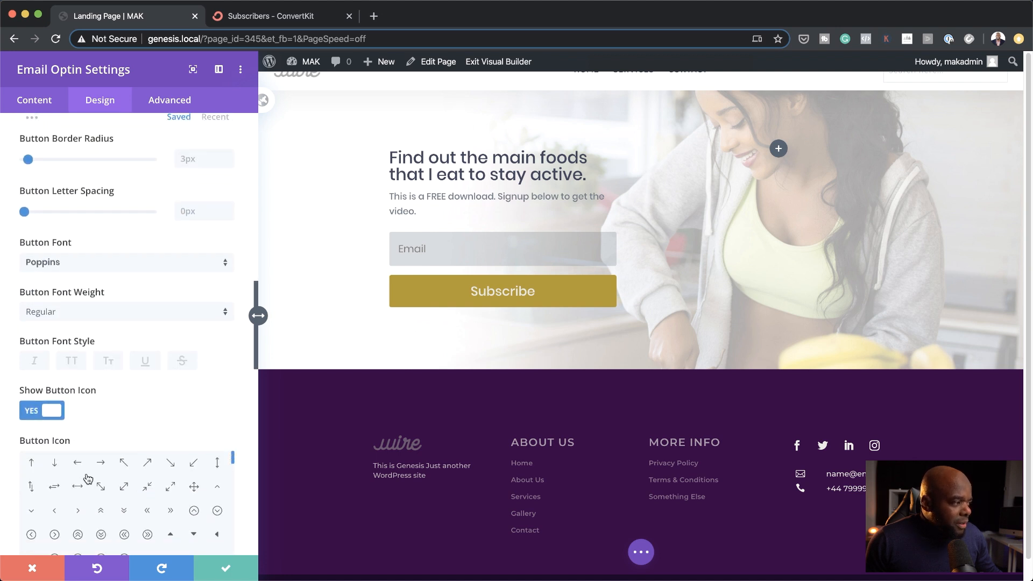
{"action": "left_click", "coordinate": [101, 463]}
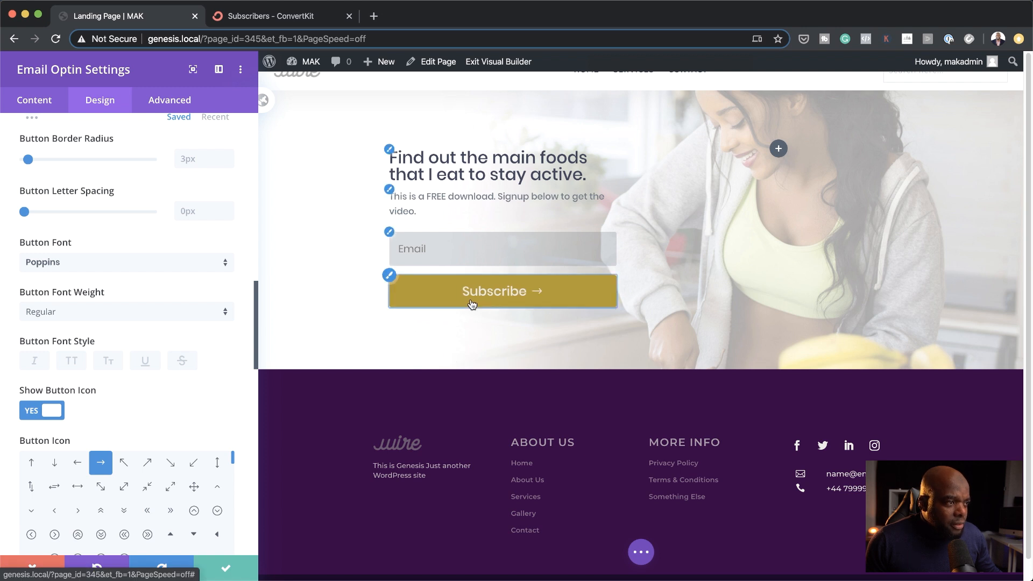
{"action": "left_click", "coordinate": [227, 569]}
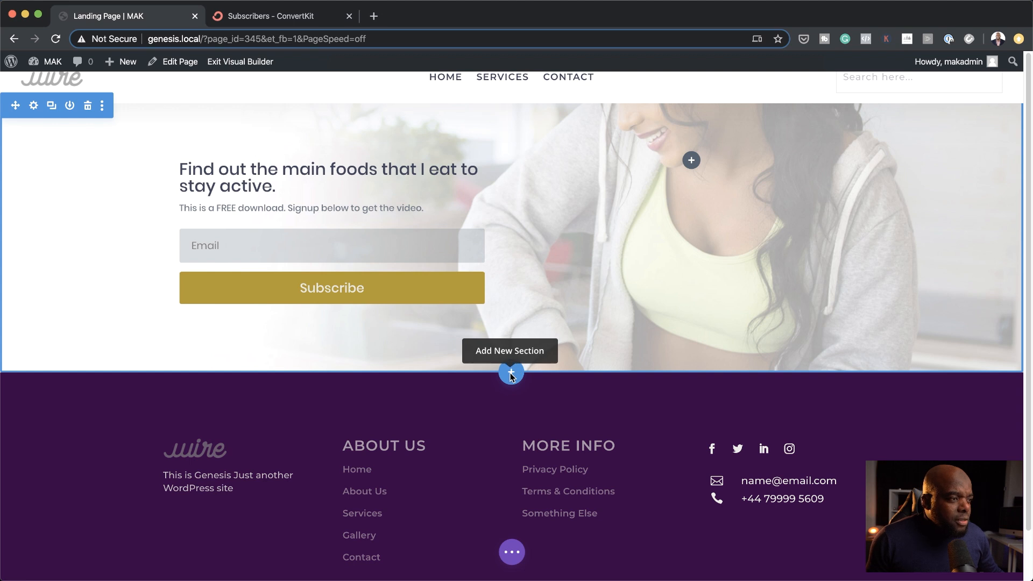
Add a new regular section below the hero with a single-column row containing a Text module.
{"action": "left_click", "coordinate": [511, 373]}
{"action": "left_click", "coordinate": [428, 330]}
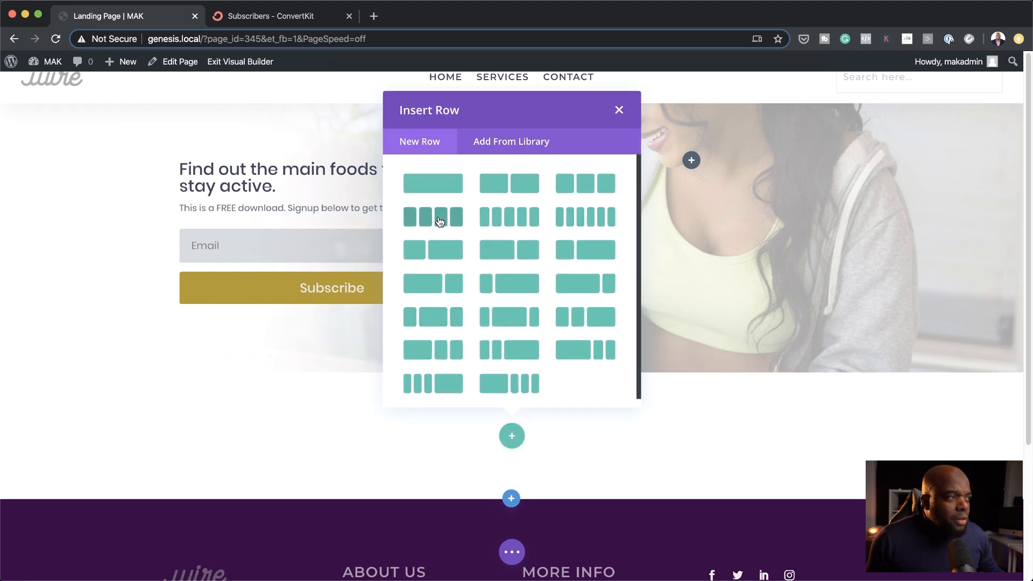
{"action": "left_click", "coordinate": [446, 189]}
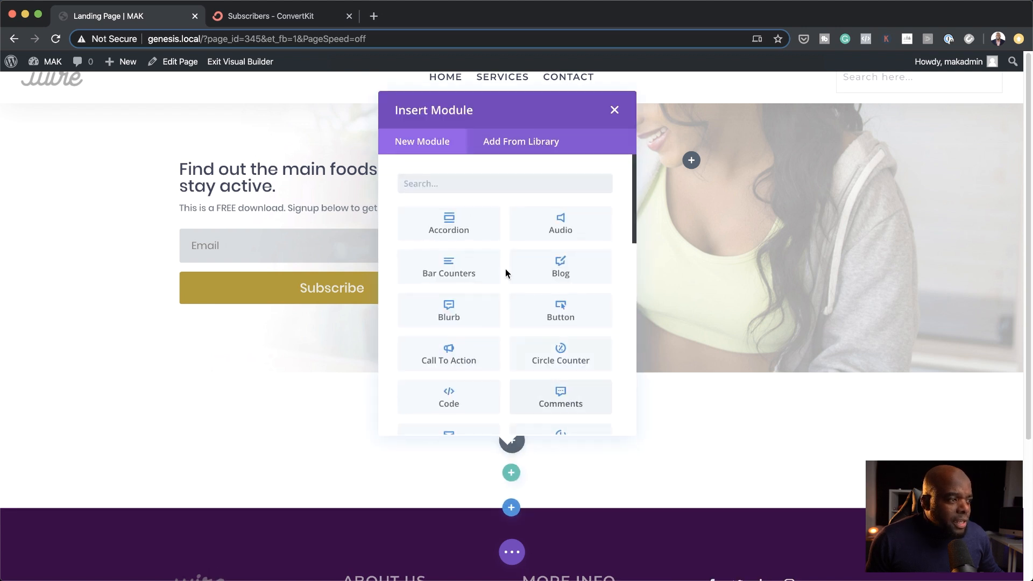
{"action": "type", "text": "text"}
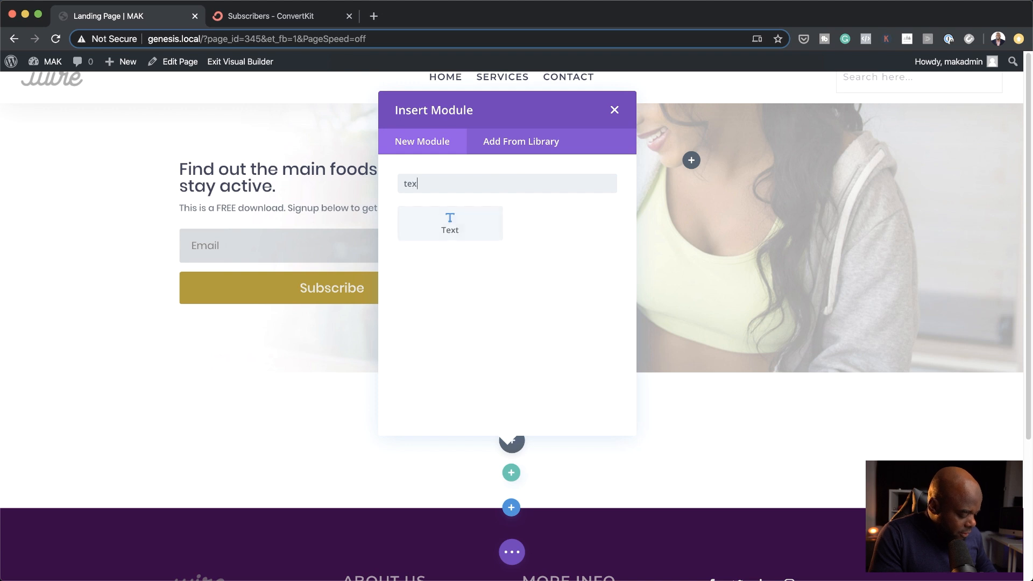
{"action": "left_click", "coordinate": [476, 228]}
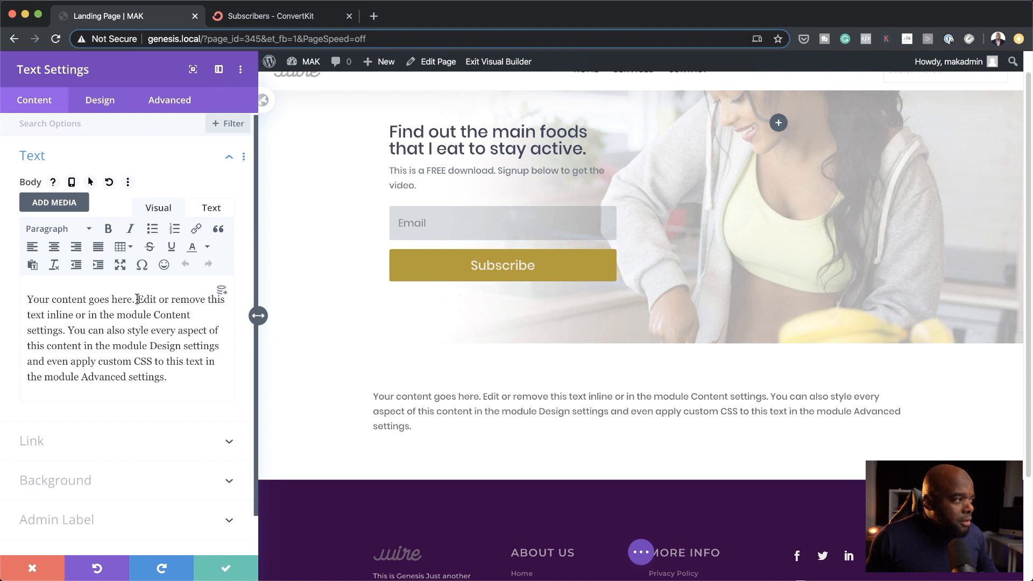
Replace the Text module's placeholder content with TESTIMONIALS and center-align it.
{"action": "left_click_drag", "start_coordinate": [26, 299], "coordinate": [178, 385]}
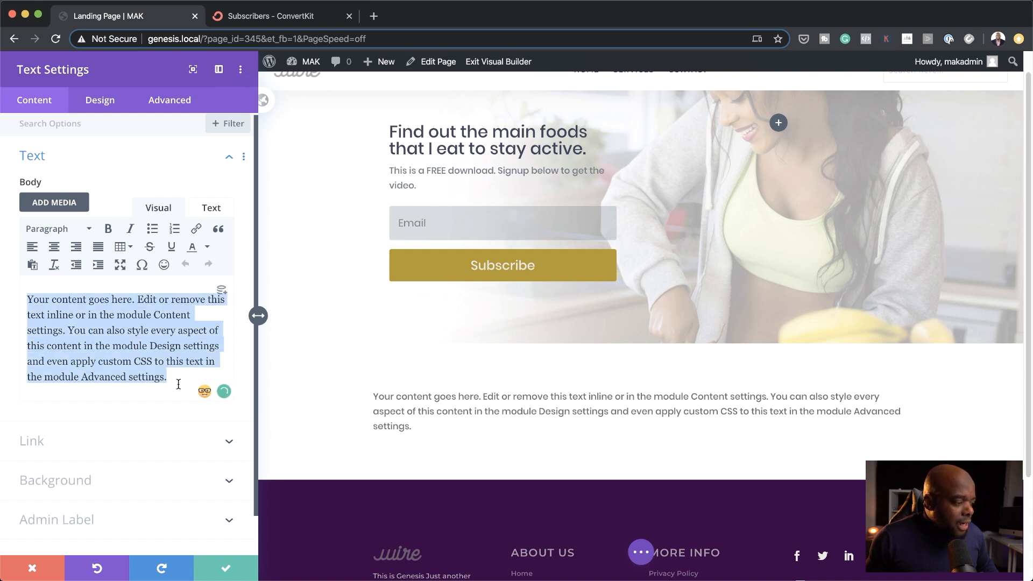
{"action": "type", "text": "TESTIMONIALS"}
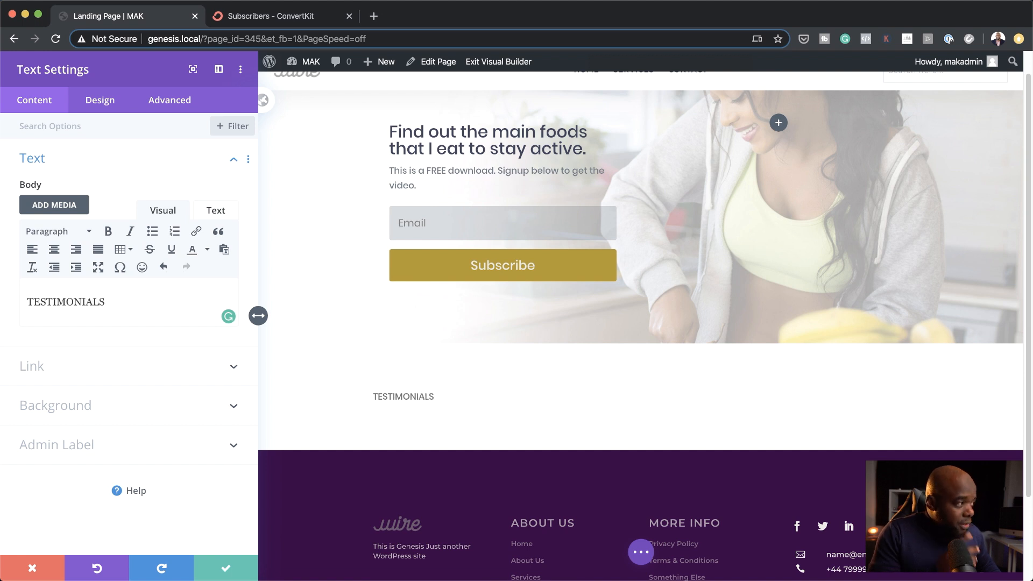
{"action": "left_click", "coordinate": [110, 114]}
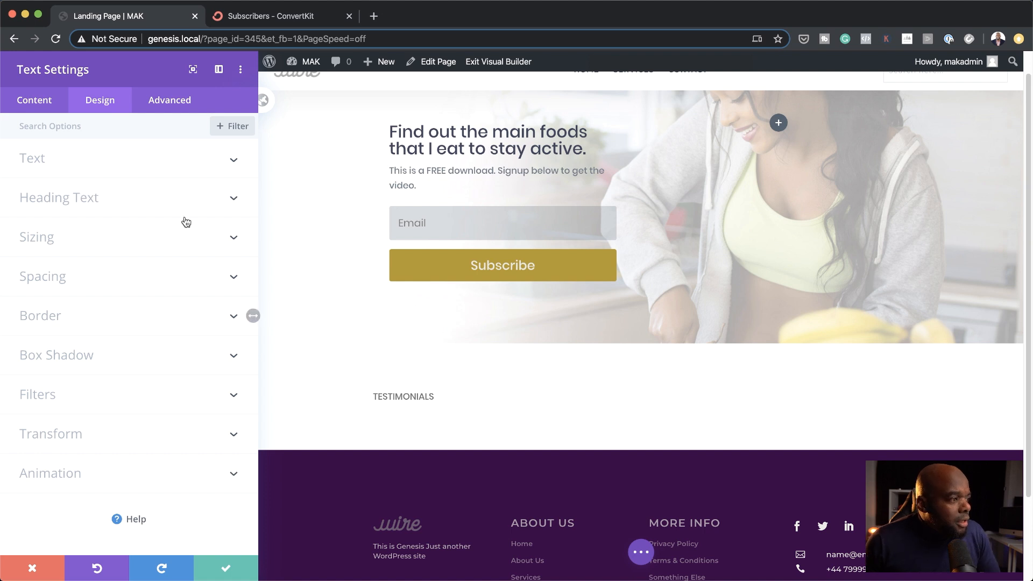
{"action": "left_click", "coordinate": [116, 162]}
{"action": "scroll", "coordinate": [161, 433], "scroll_direction": "down", "scroll_amount": 5}
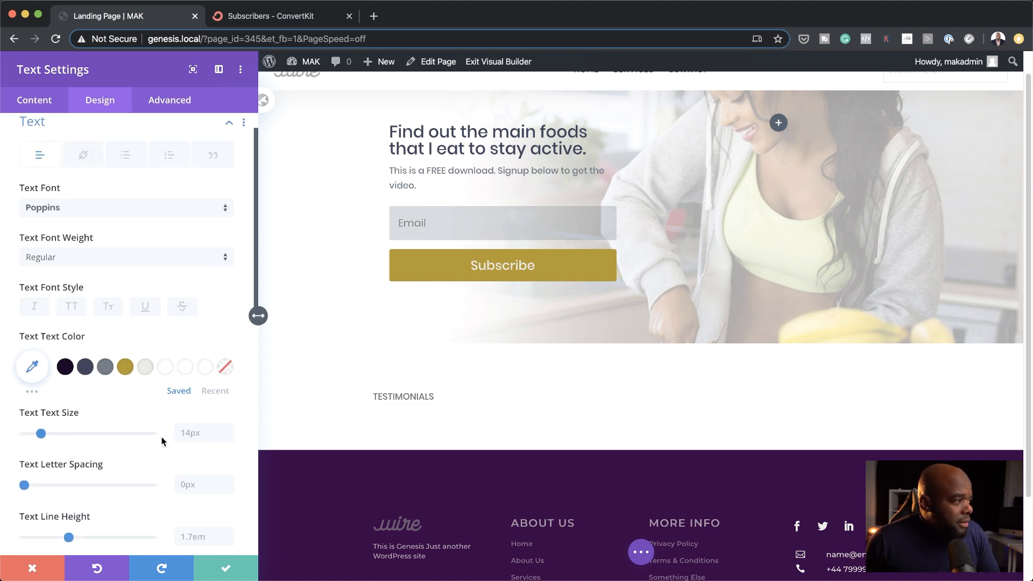
{"action": "left_click", "coordinate": [100, 465]}
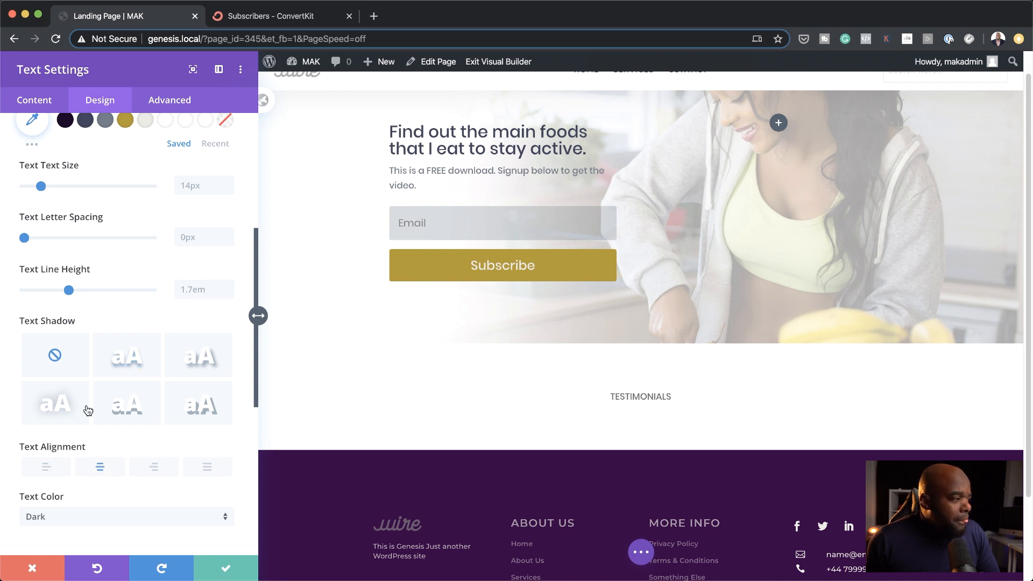
Set the TESTIMONIALS heading's text size to 27px and letter spacing to 12px, and save the module.
{"action": "left_click_drag", "start_coordinate": [40, 186], "coordinate": [60, 191]}
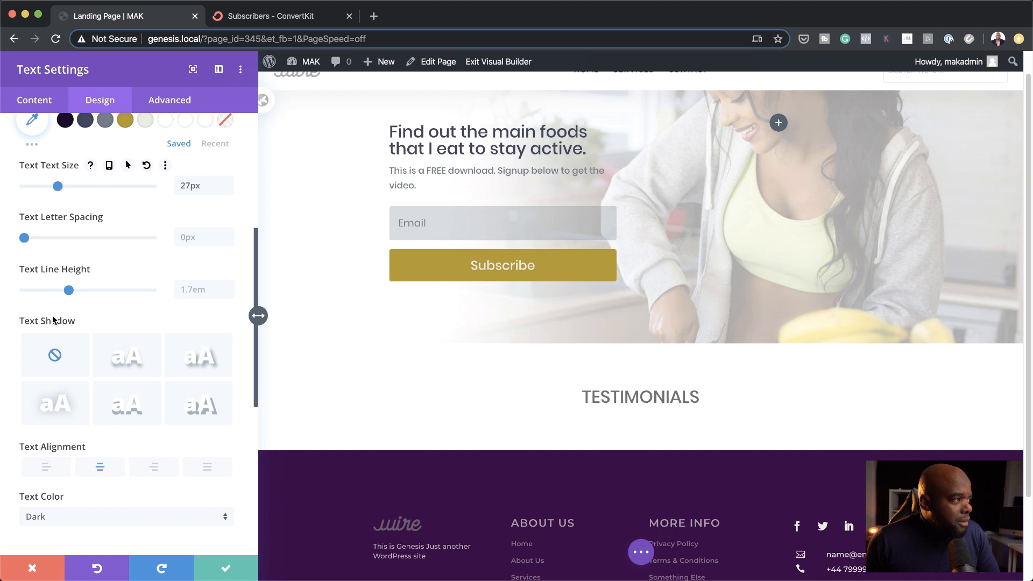
{"action": "left_click_drag", "start_coordinate": [25, 237], "coordinate": [41, 243]}
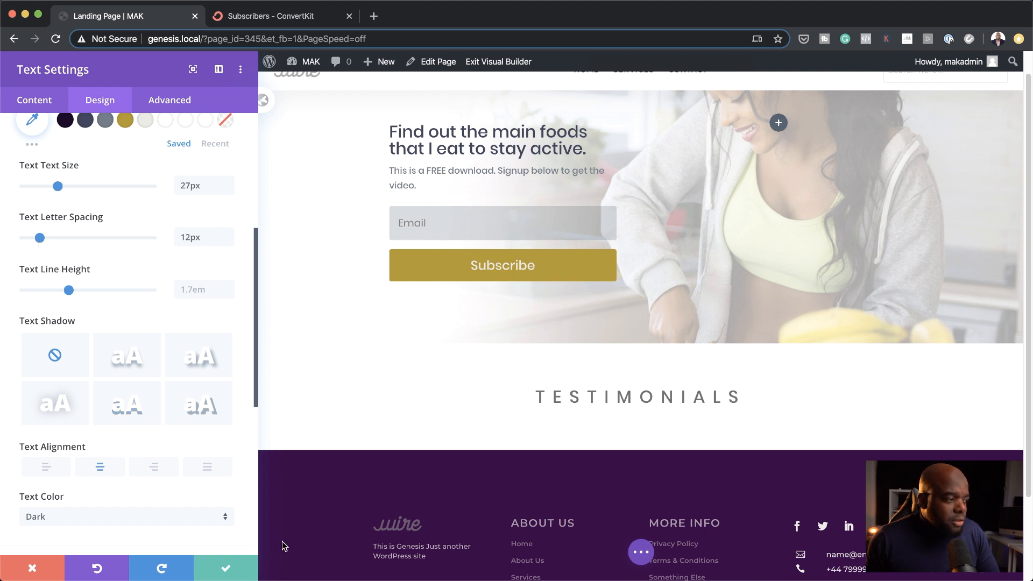
{"action": "left_click", "coordinate": [228, 570]}
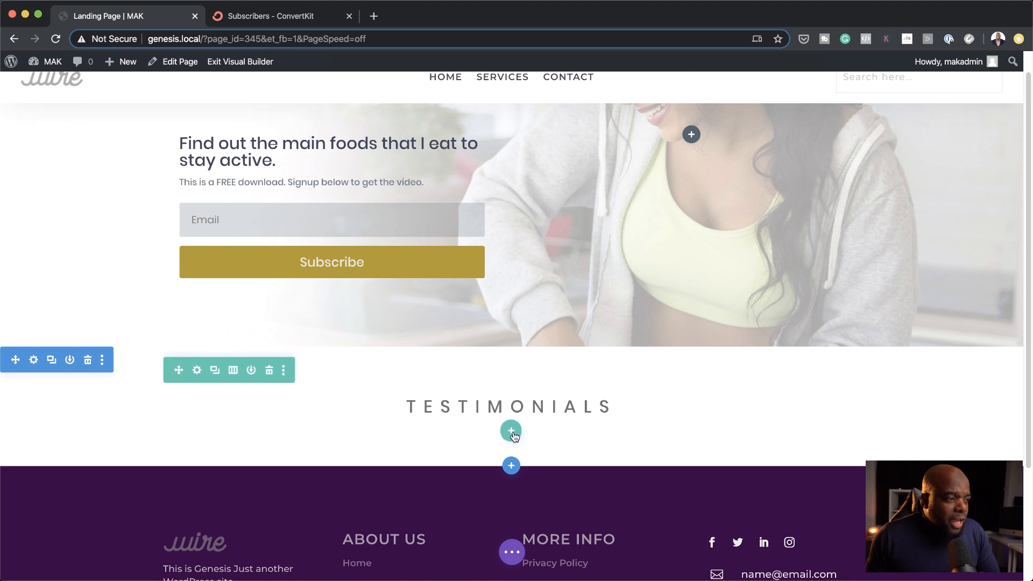
Insert a four-column row below the TESTIMONIALS heading and add a Testimonial module to its first column.
{"action": "left_click", "coordinate": [511, 432]}
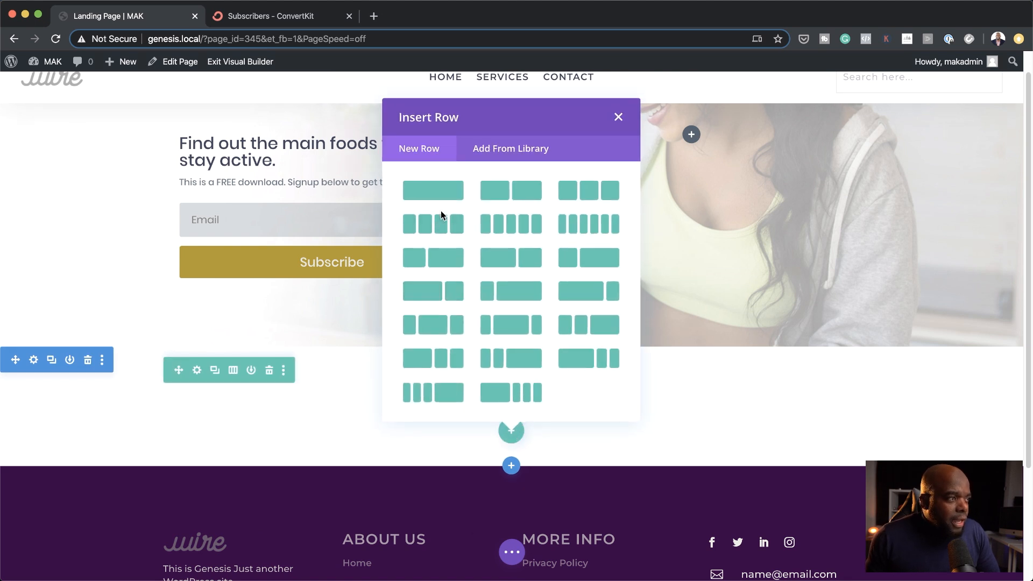
{"action": "left_click", "coordinate": [441, 225]}
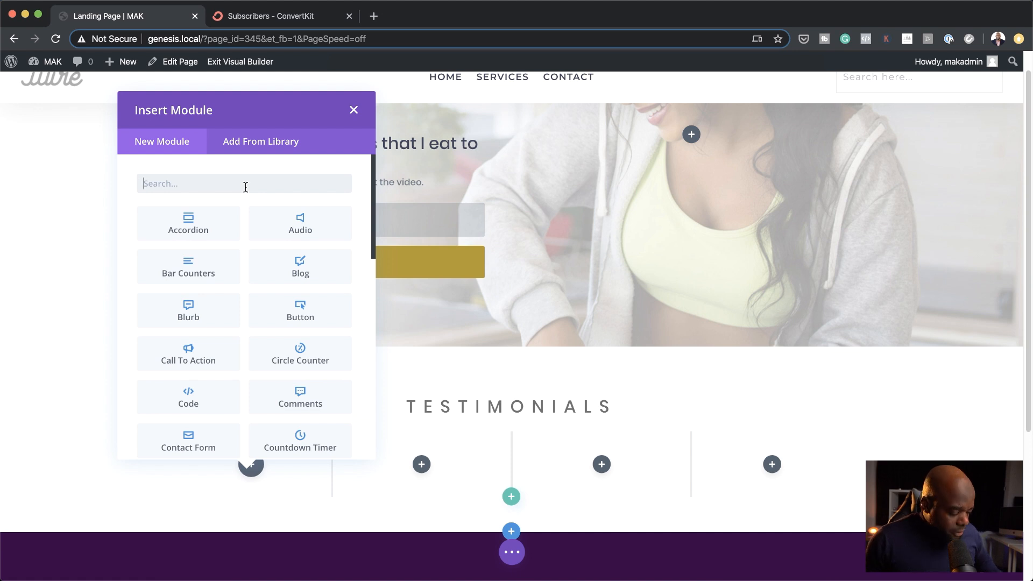
{"action": "type", "text": "tes"}
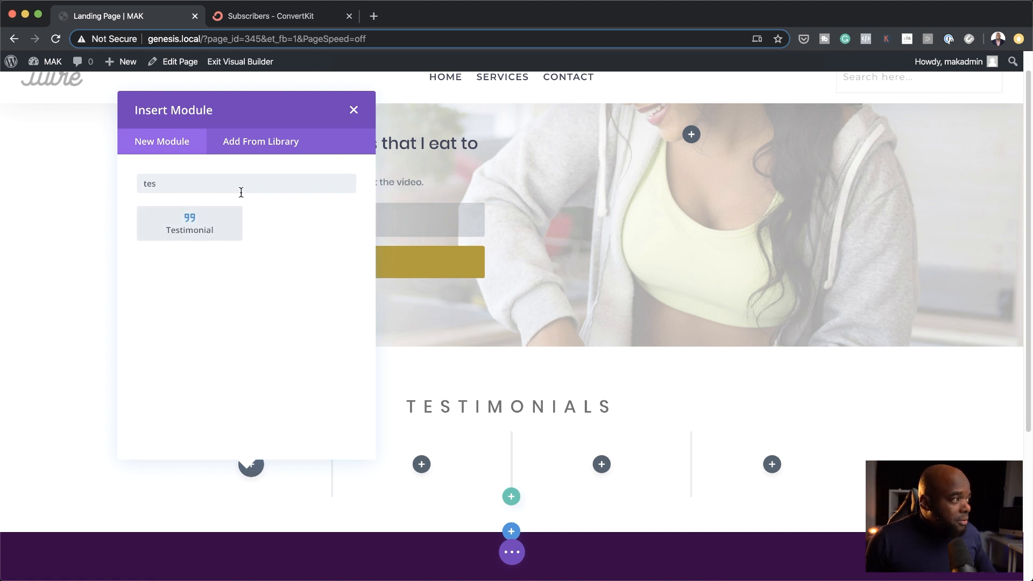
{"action": "left_click", "coordinate": [192, 224]}
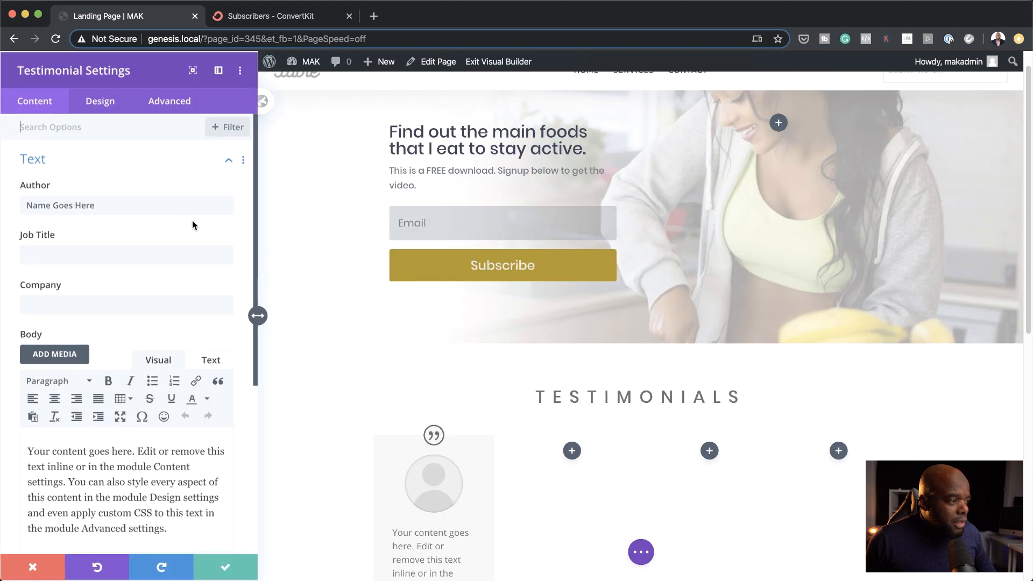
{"action": "scroll", "coordinate": [515, 456], "scroll_direction": "down", "scroll_amount": 3}
{"action": "scroll", "coordinate": [514, 452], "scroll_direction": "down", "scroll_amount": 5}
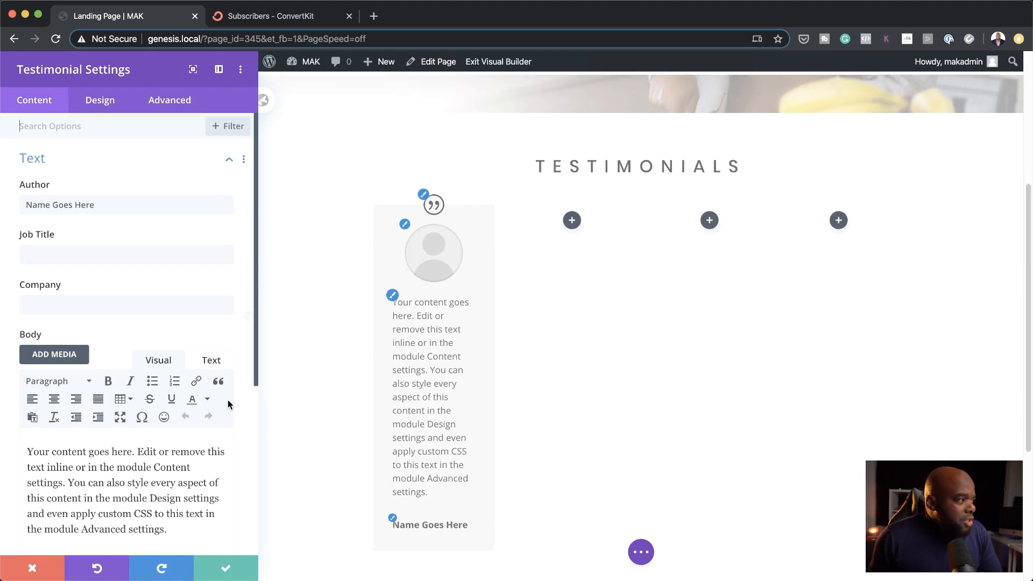
Remove the testimonial body's last sentence, starting with "You can also style every aspect".
{"action": "scroll", "coordinate": [188, 379], "scroll_direction": "down", "scroll_amount": 5}
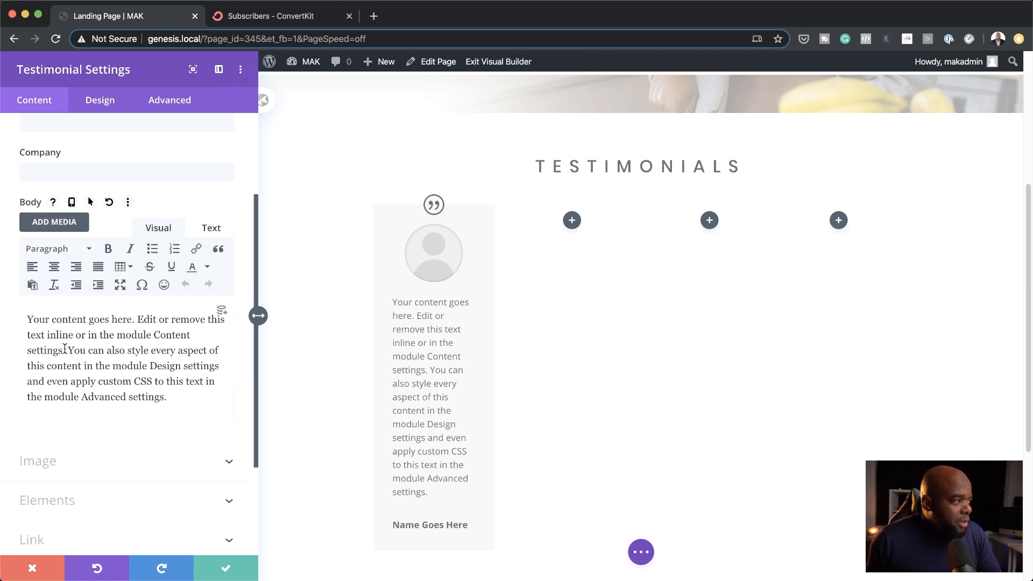
{"action": "left_click_drag", "start_coordinate": [70, 350], "coordinate": [160, 398]}
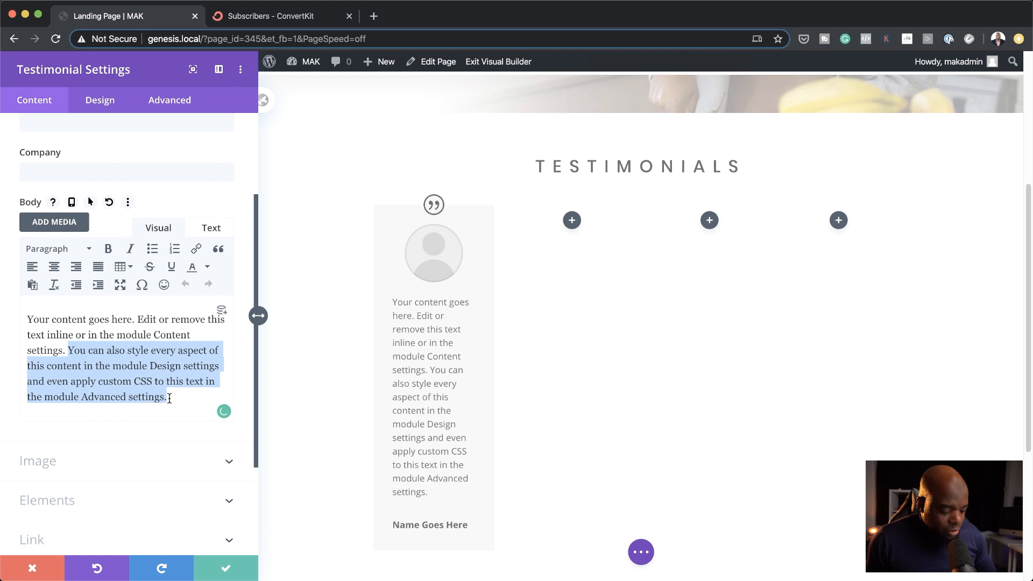
{"action": "key", "text": "BackSpace"}
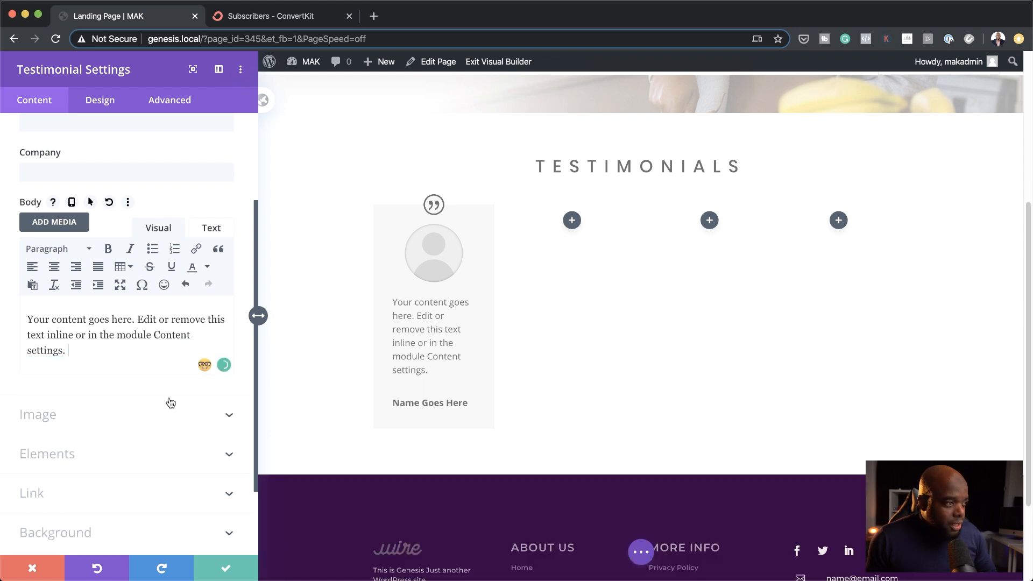
Set the testimonial's image to selective-focus-photography-of-woman-holding-dslr-camera-1264210.jpg from the media library.
{"action": "left_click", "coordinate": [61, 426]}
{"action": "left_click", "coordinate": [124, 265]}
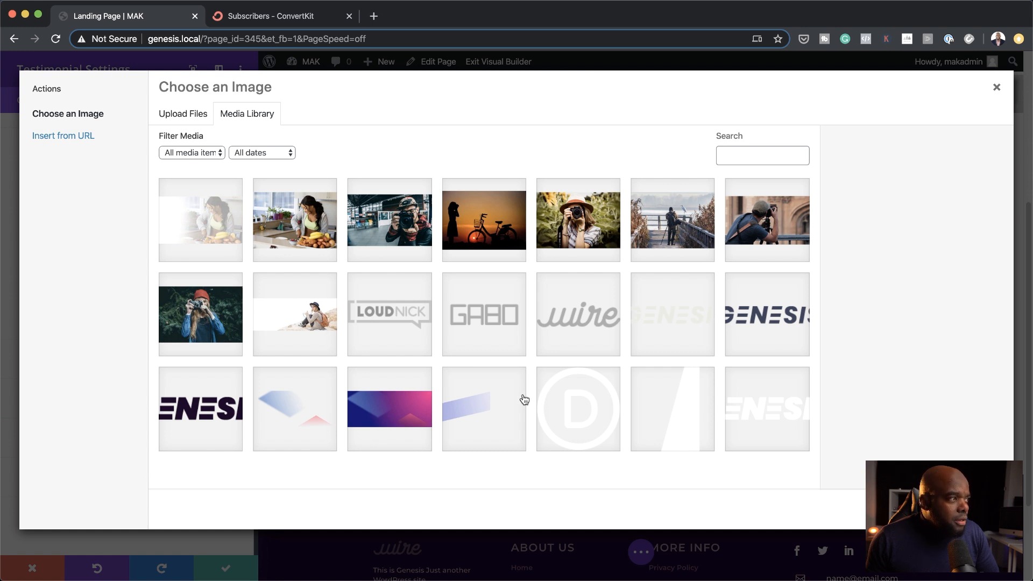
{"action": "left_click", "coordinate": [583, 218]}
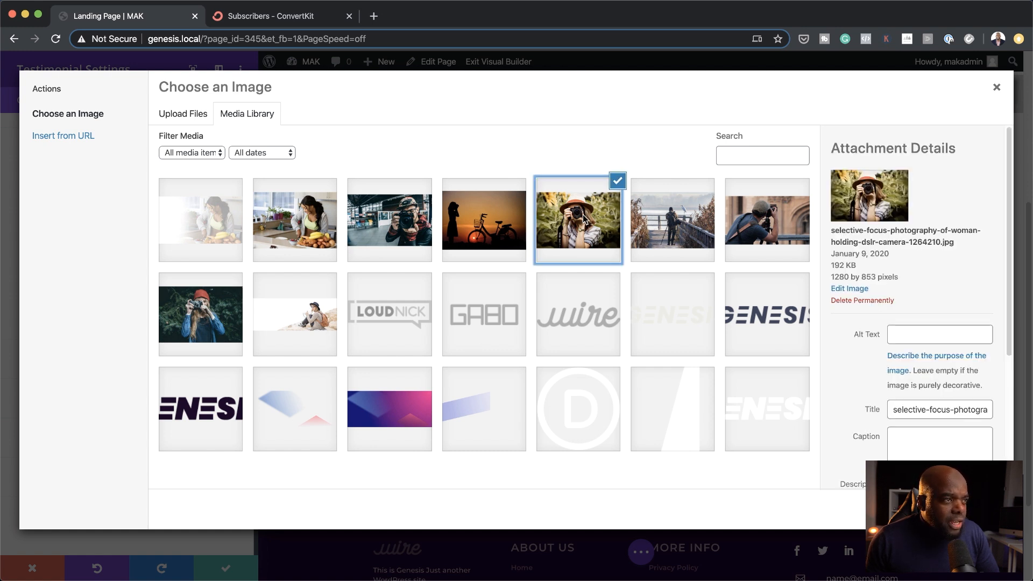
{"action": "left_click", "coordinate": [968, 510]}
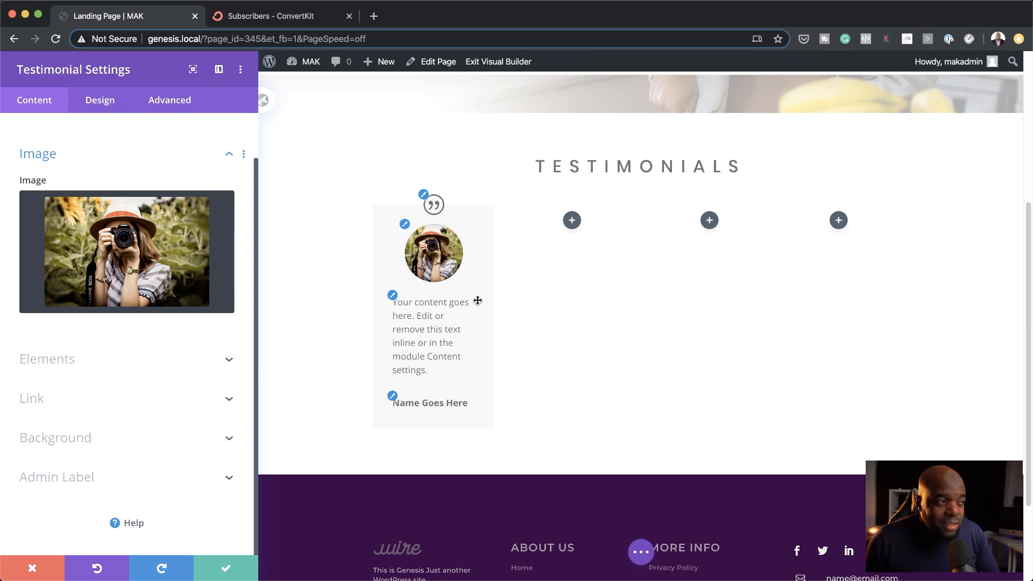
Turn off the testimonial's background color and set its body font to Poppins.
{"action": "left_click", "coordinate": [80, 444]}
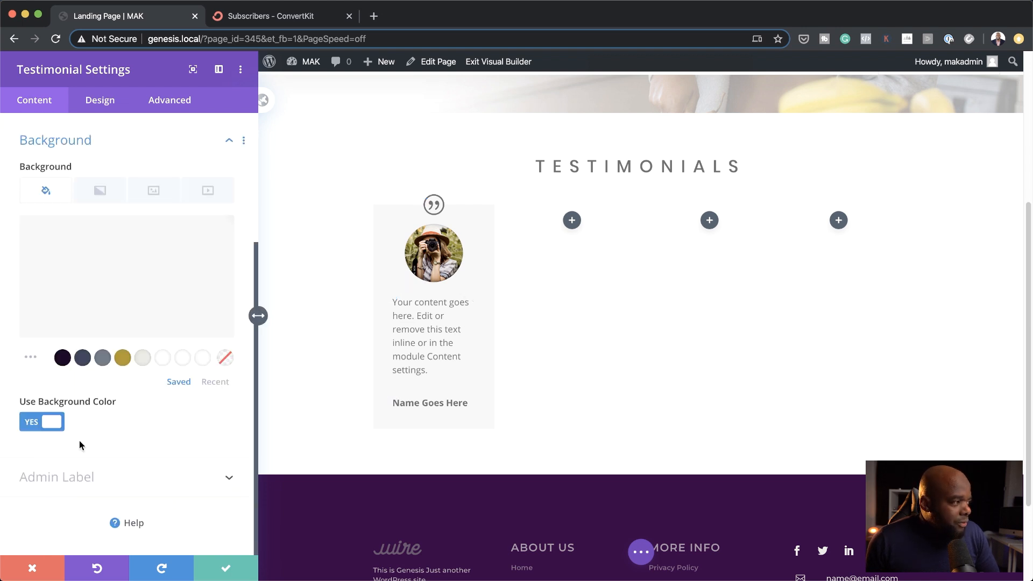
{"action": "left_click", "coordinate": [32, 423]}
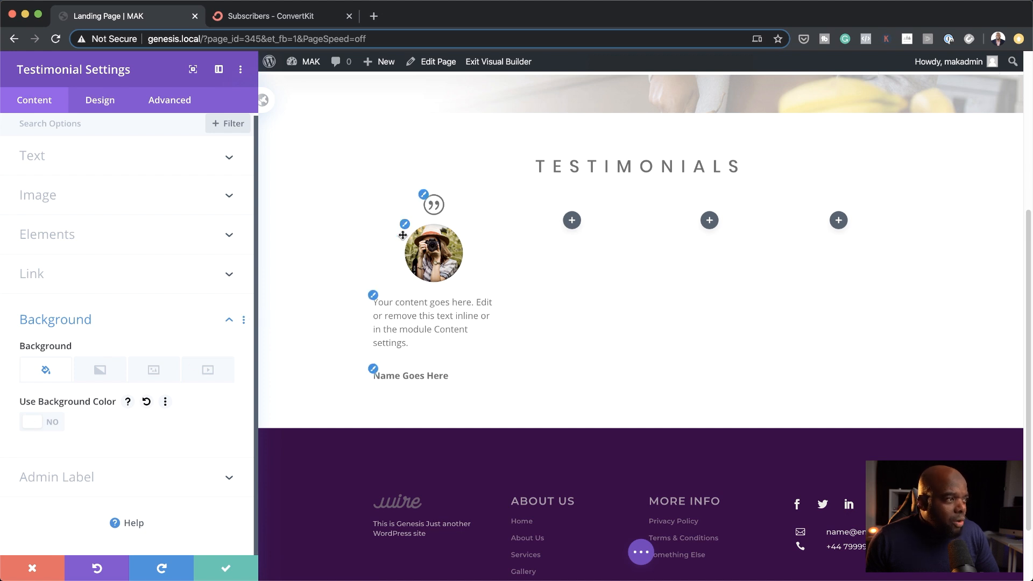
{"action": "left_click", "coordinate": [374, 296]}
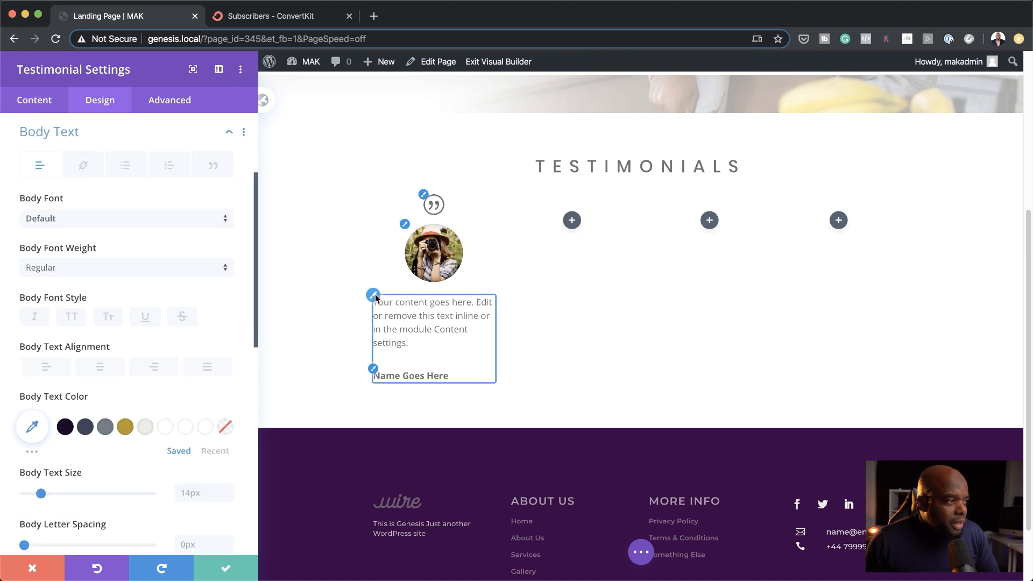
{"action": "left_click", "coordinate": [98, 220]}
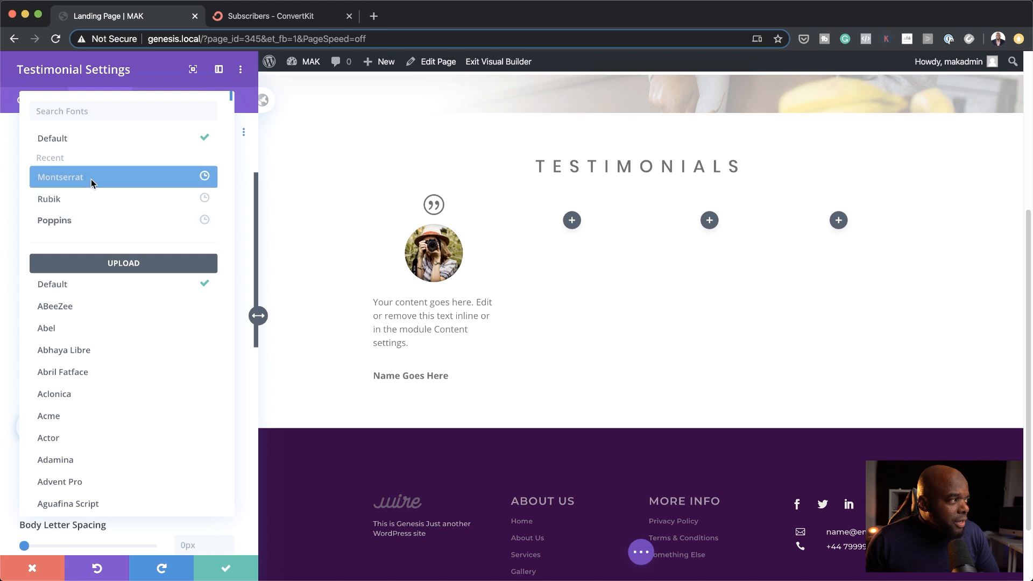
{"action": "left_click", "coordinate": [86, 221]}
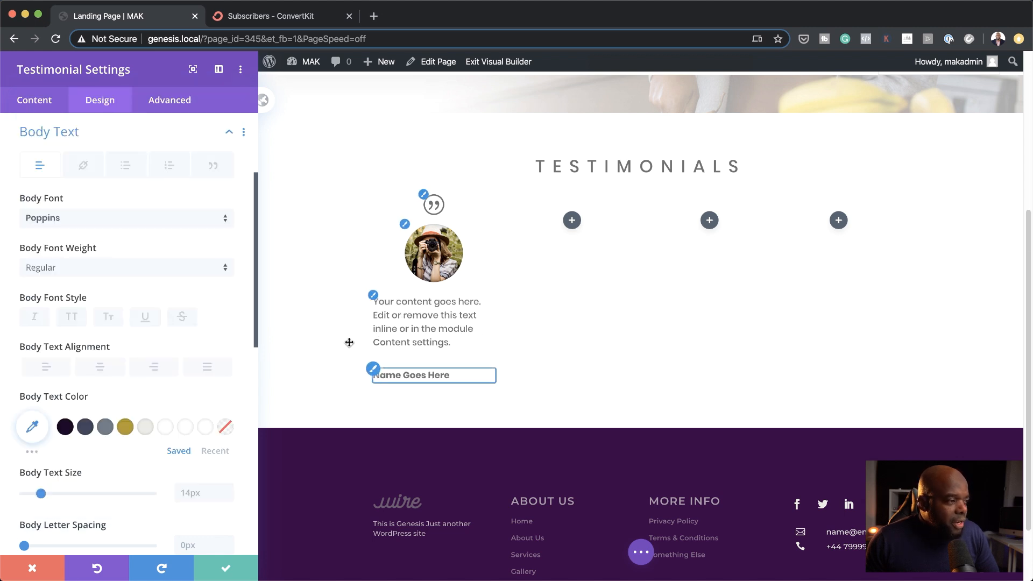
Replace the testimonial's placeholder author with a sample full name.
{"action": "left_click", "coordinate": [42, 101]}
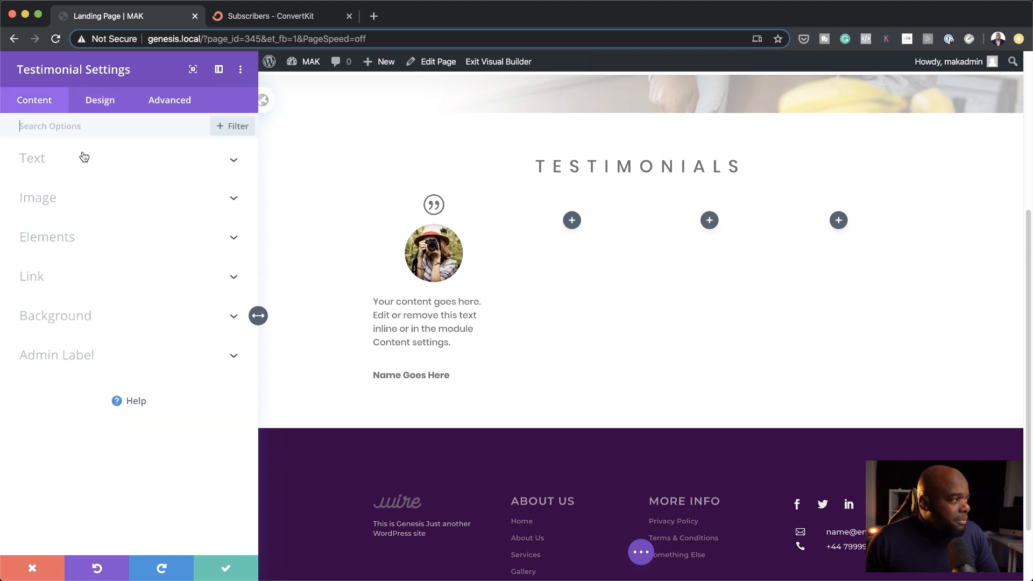
{"action": "left_click", "coordinate": [51, 204]}
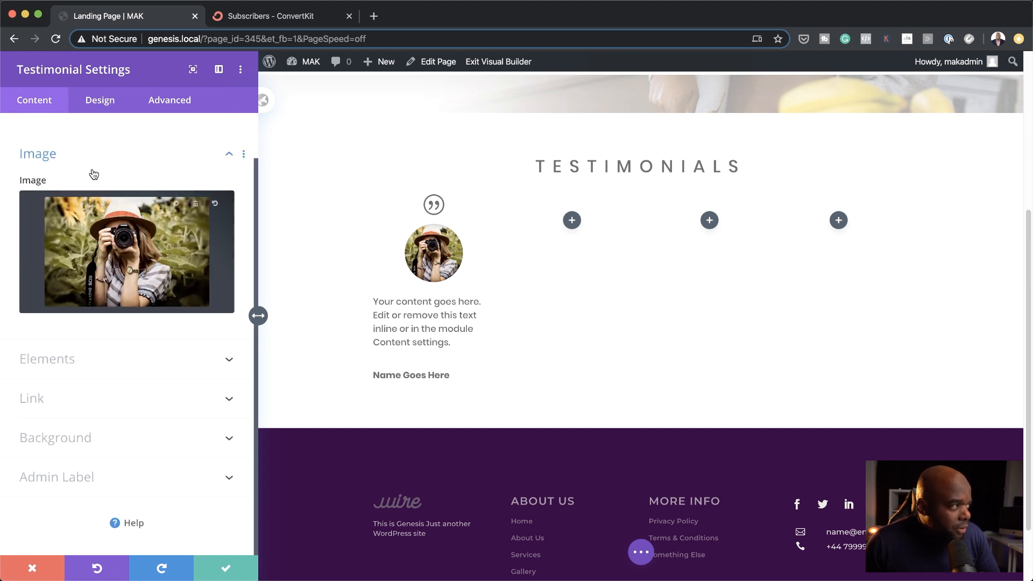
{"action": "left_click", "coordinate": [56, 158]}
{"action": "left_click", "coordinate": [78, 160]}
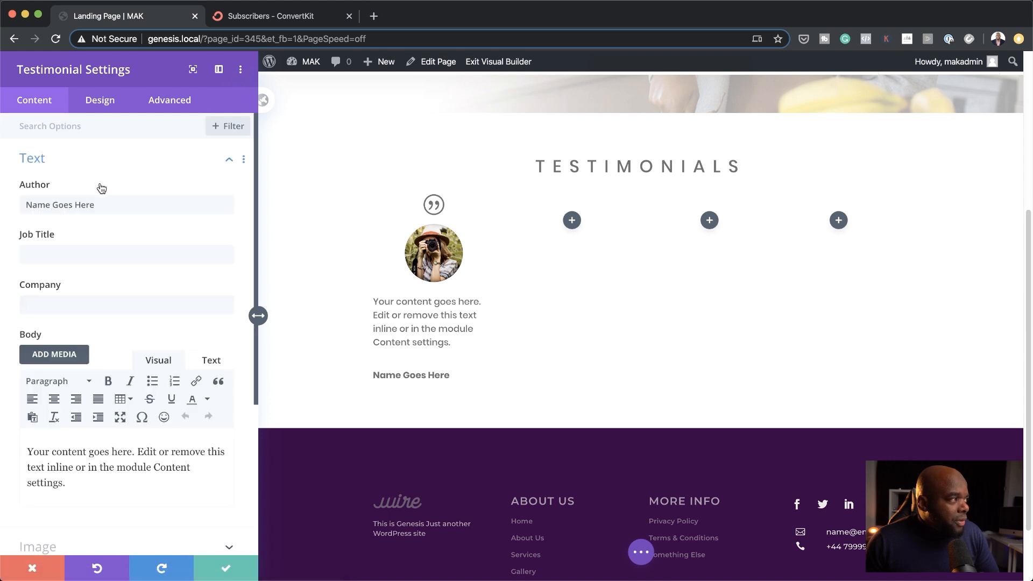
{"action": "triple_click", "coordinate": [112, 205]}
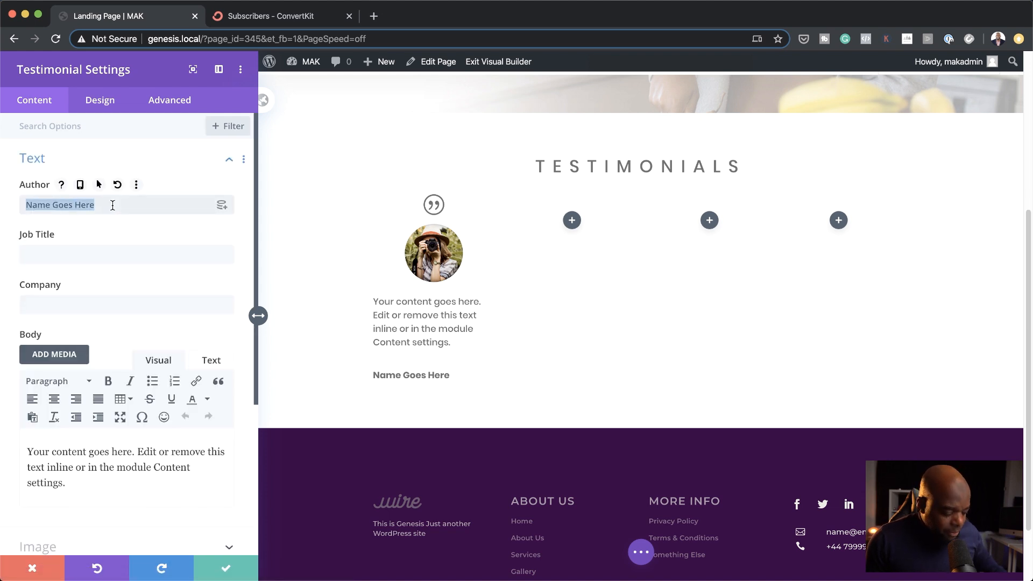
{"action": "type", "text": "Jane Doe"}
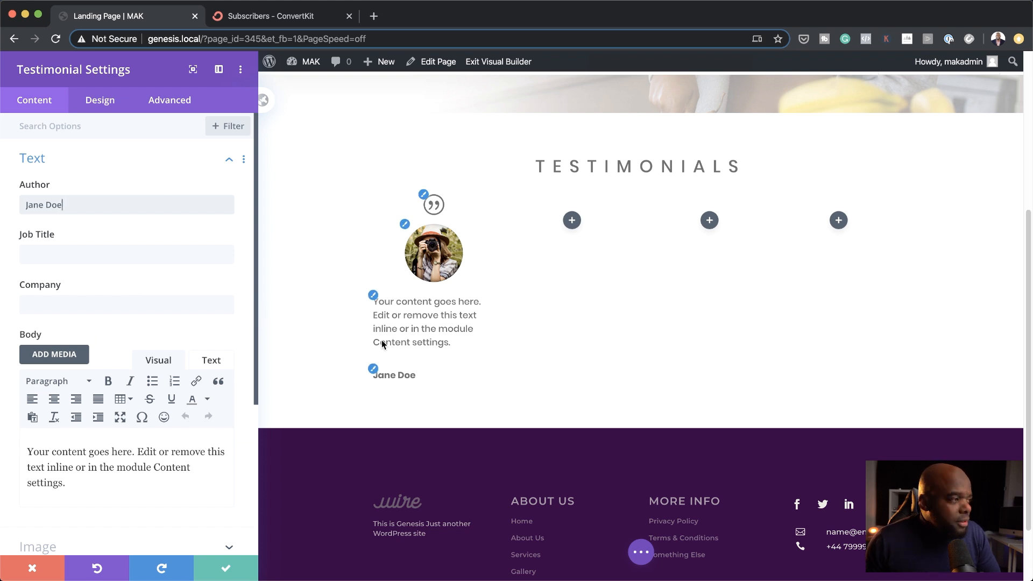
Center-align the testimonial's text.
{"action": "left_click", "coordinate": [100, 103]}
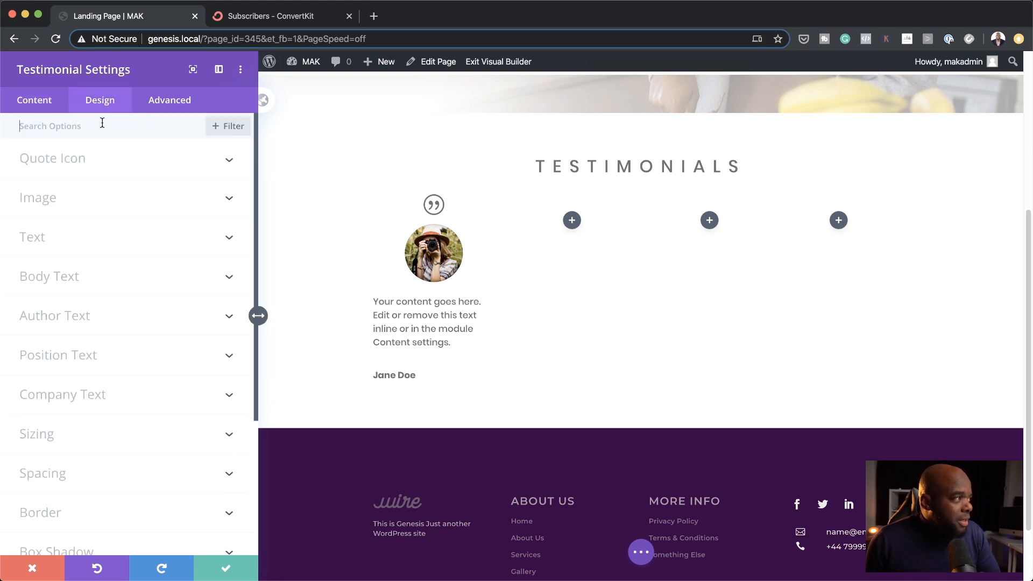
{"action": "left_click", "coordinate": [58, 237]}
{"action": "left_click", "coordinate": [99, 181]}
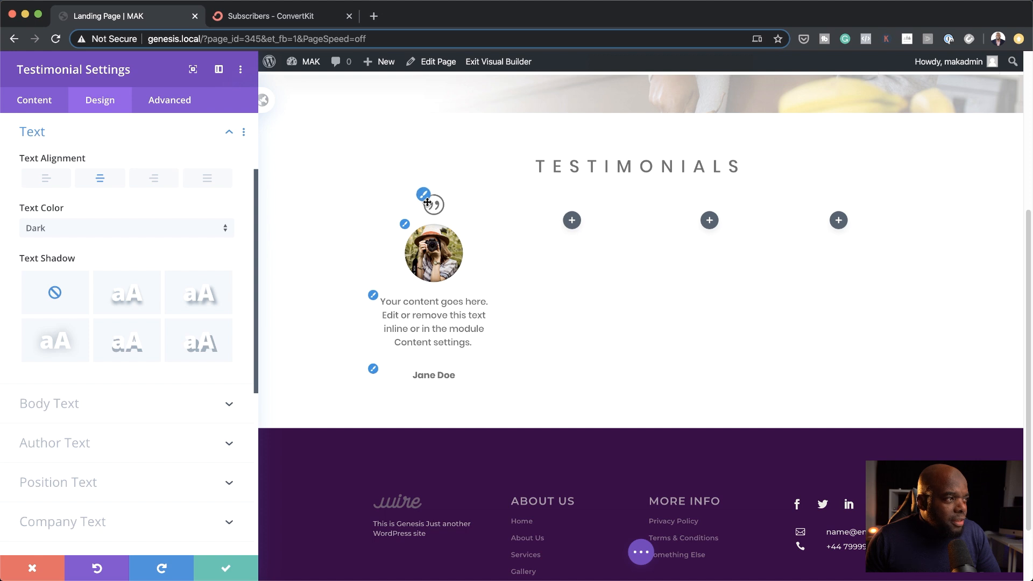
Hide the testimonial's quote icon and save the module.
{"action": "left_click", "coordinate": [41, 102]}
{"action": "left_click", "coordinate": [59, 245]}
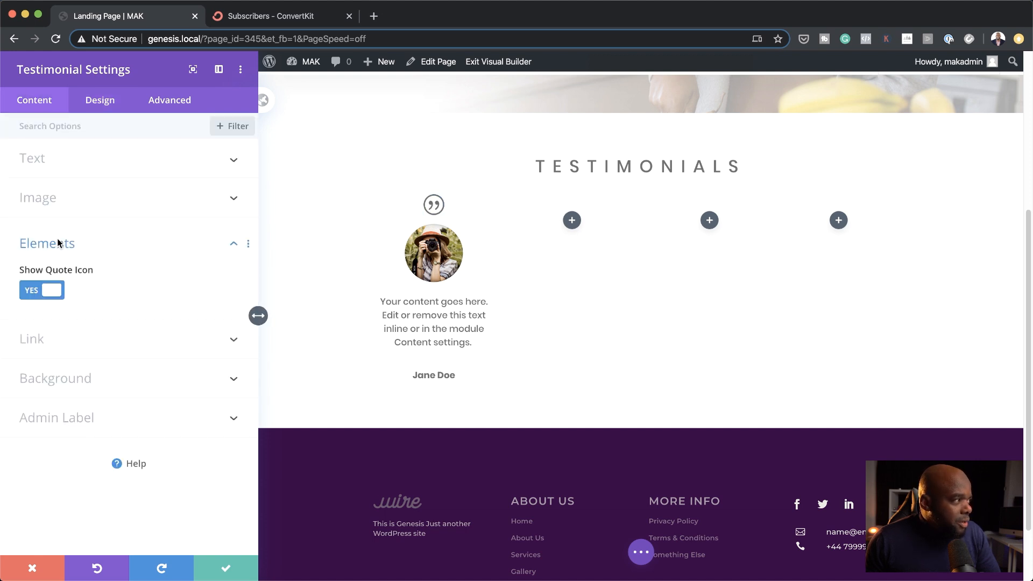
{"action": "left_click", "coordinate": [36, 291]}
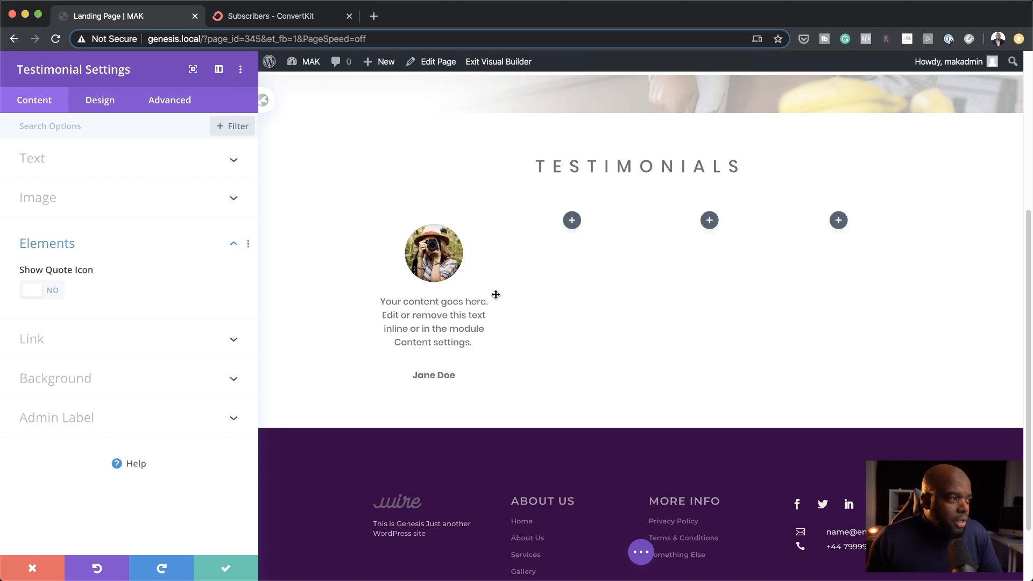
{"action": "left_click", "coordinate": [226, 569]}
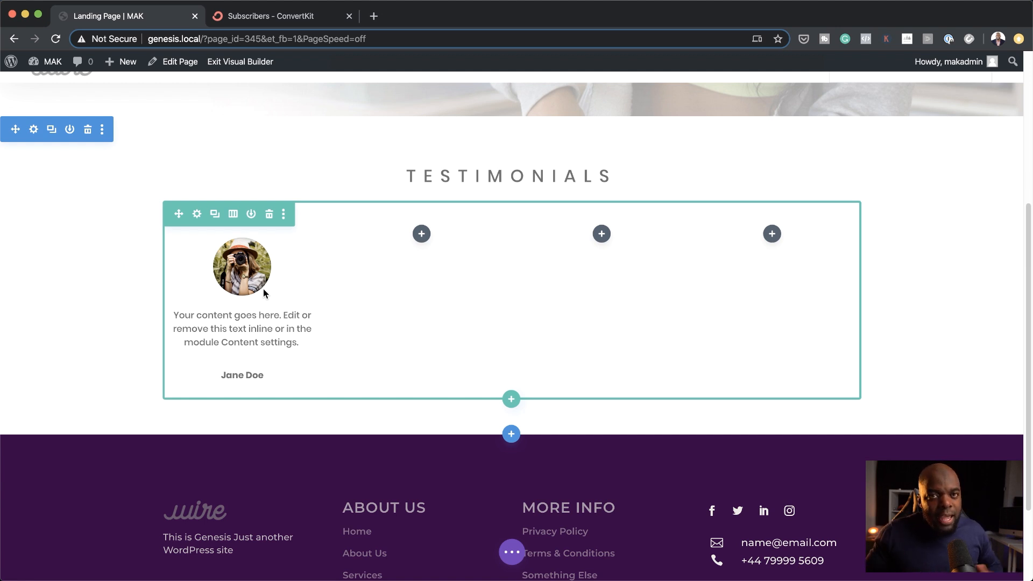
Duplicate the testimonial into the second, third and fourth columns, and set the row's layout to four equal columns.
{"action": "left_click", "coordinate": [333, 300]}
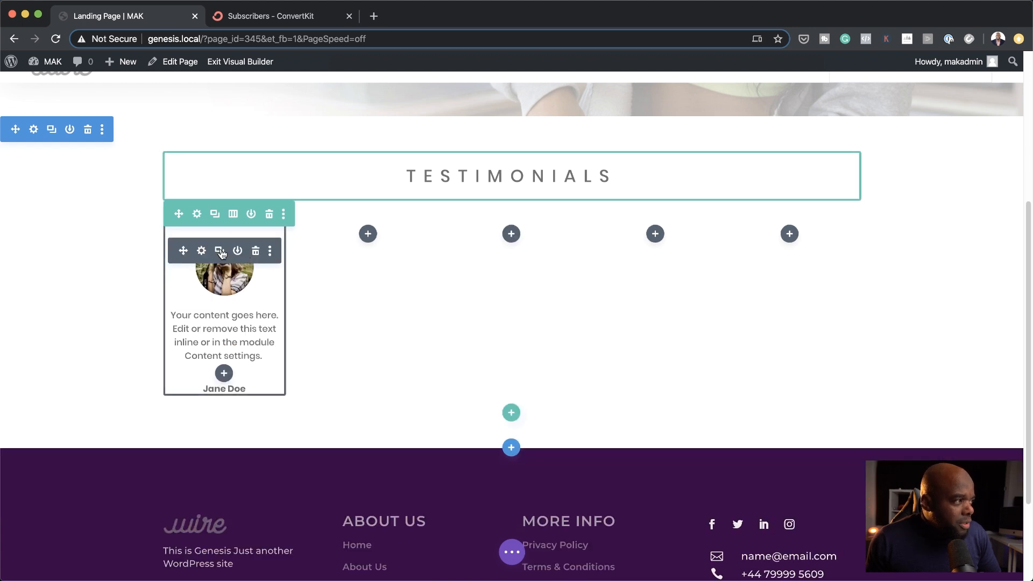
{"action": "left_click", "coordinate": [220, 251]}
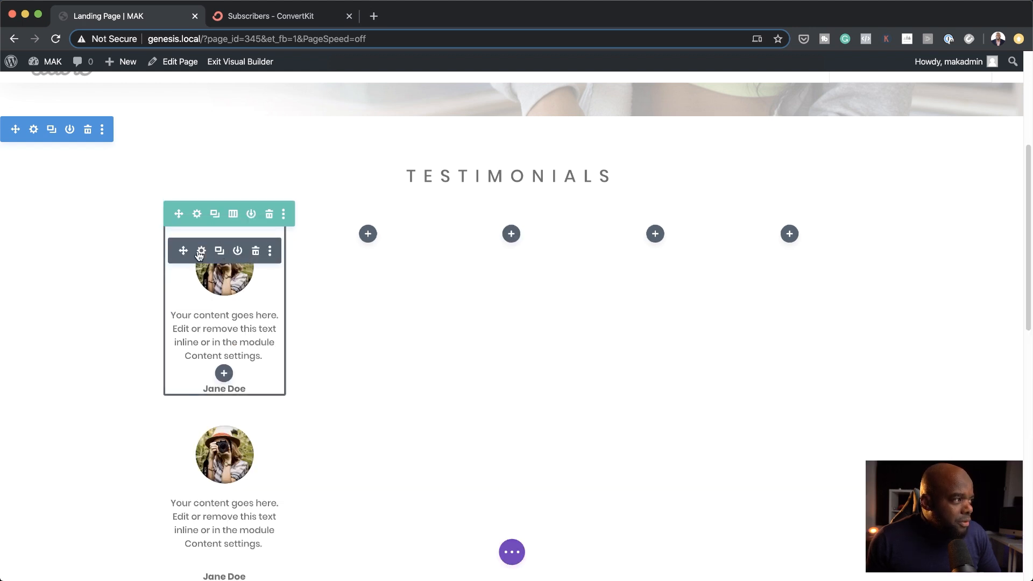
{"action": "left_click_drag", "start_coordinate": [183, 250], "coordinate": [394, 251]}
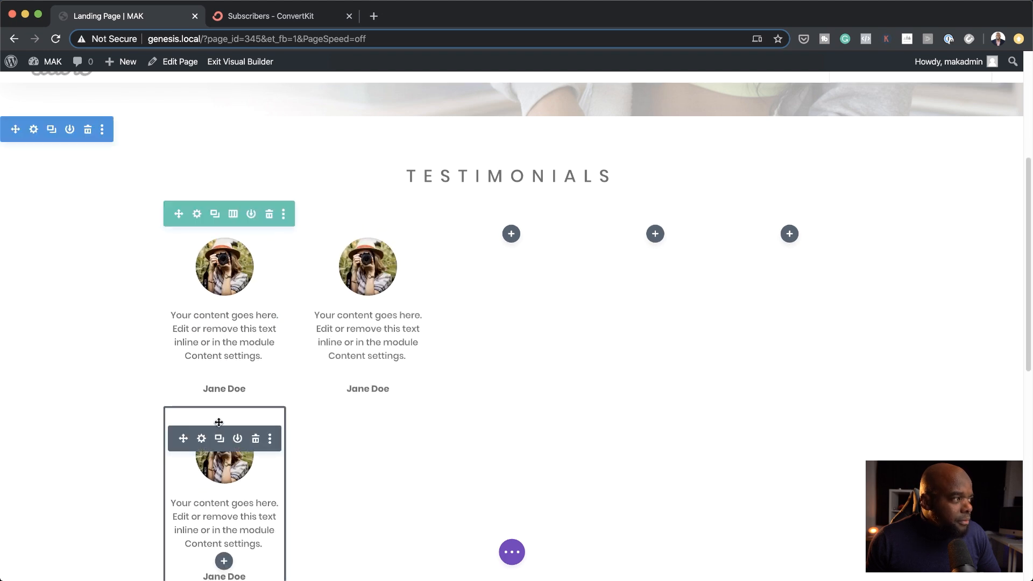
{"action": "left_click_drag", "start_coordinate": [183, 439], "coordinate": [500, 285]}
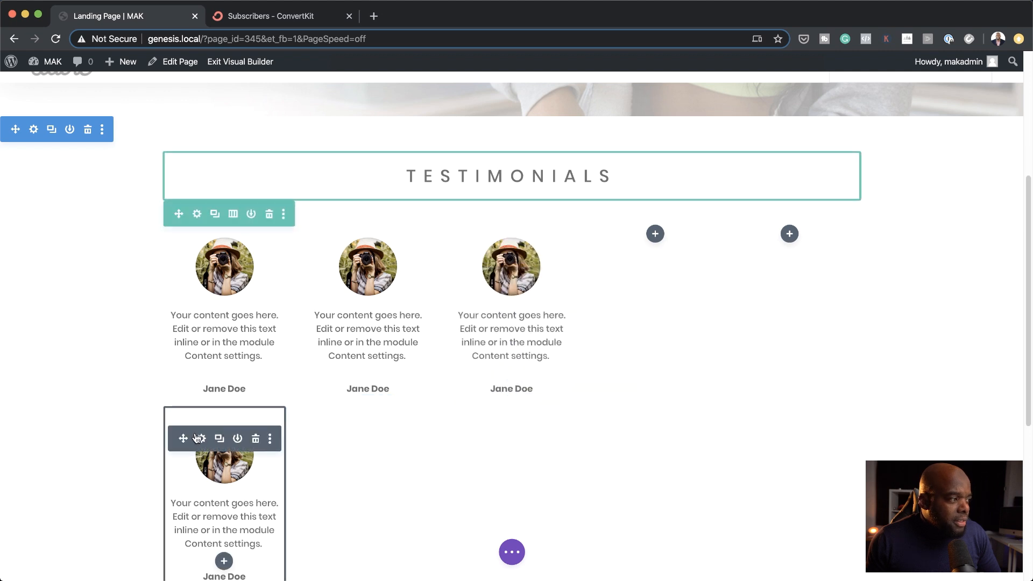
{"action": "left_click_drag", "start_coordinate": [184, 438], "coordinate": [680, 285]}
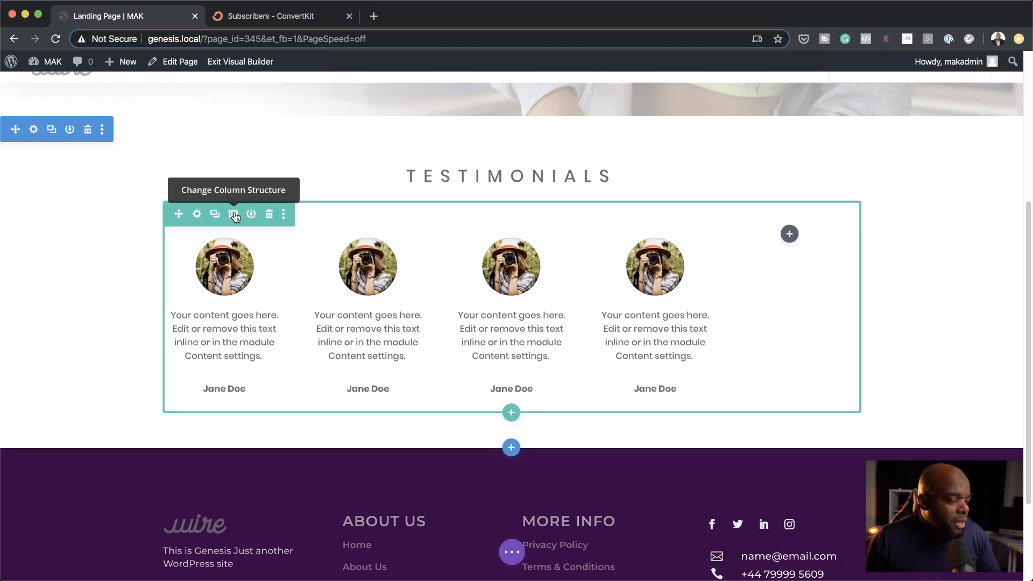
{"action": "left_click", "coordinate": [233, 215]}
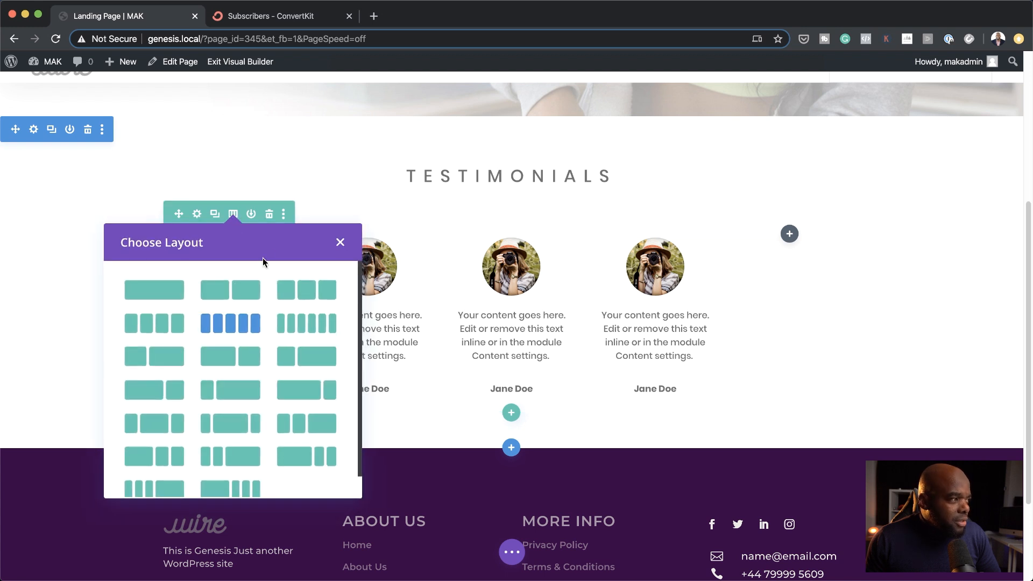
{"action": "left_click", "coordinate": [165, 332]}
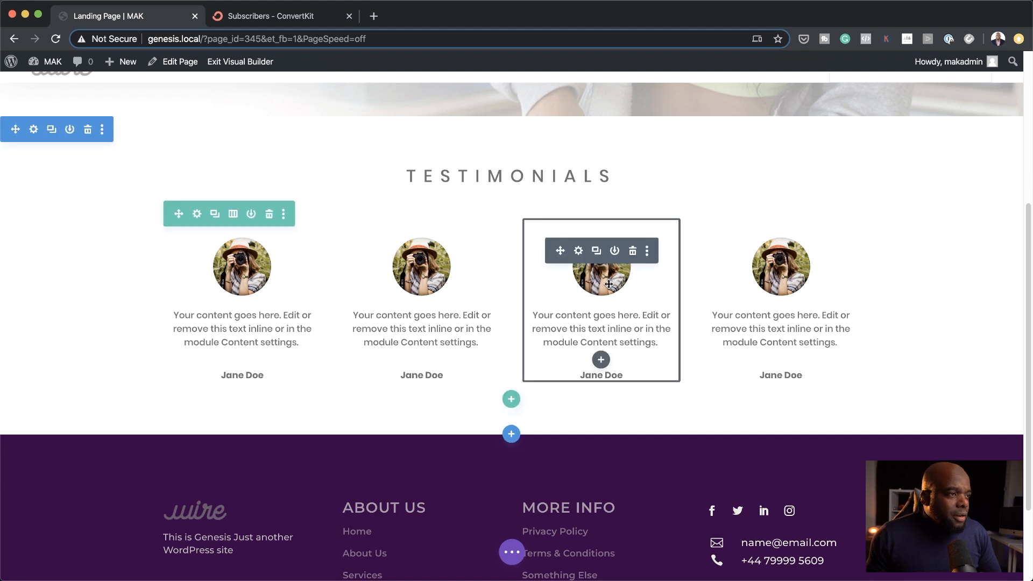
Change the author's first name in the second column's testimonial and save the module.
{"action": "mouse_move", "coordinate": [377, 264]}
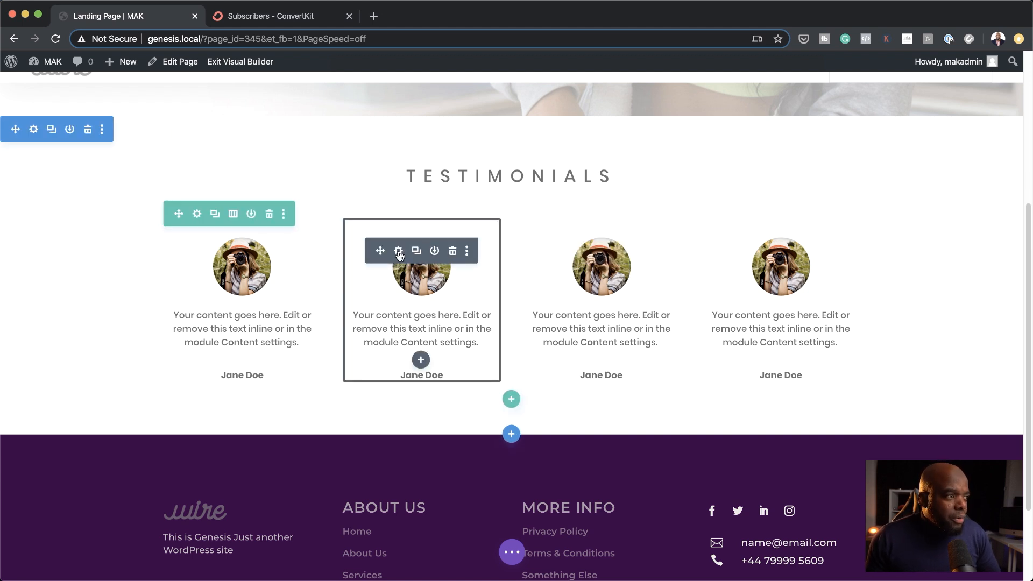
{"action": "left_click", "coordinate": [398, 251]}
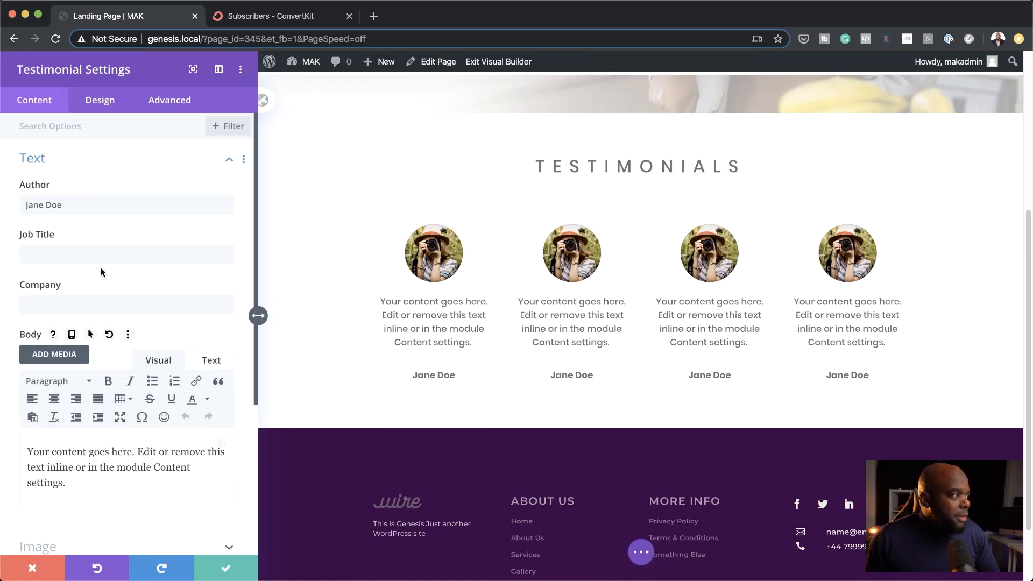
{"action": "left_click_drag", "start_coordinate": [43, 205], "coordinate": [9, 207]}
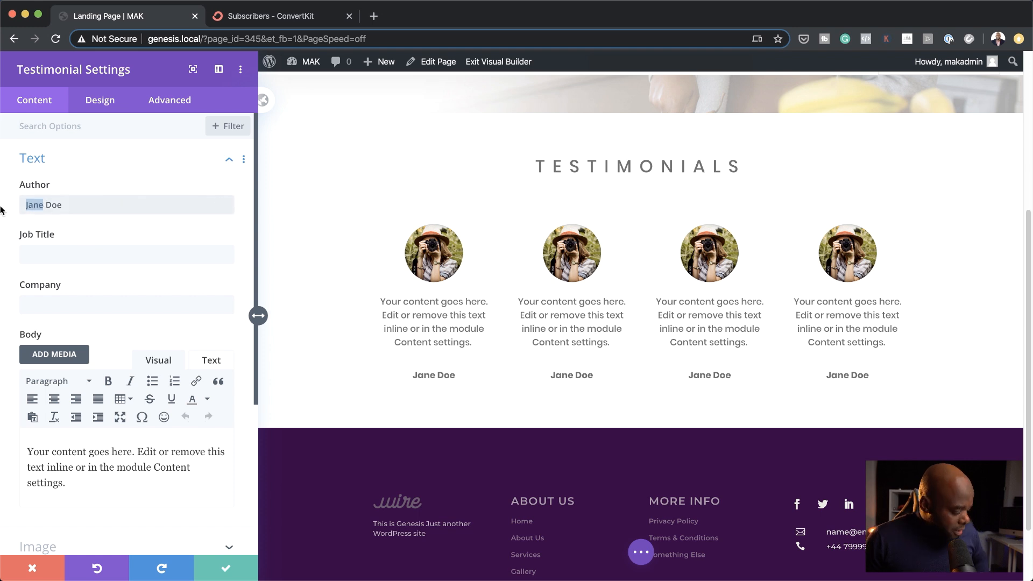
{"action": "type", "text": "Susan"}
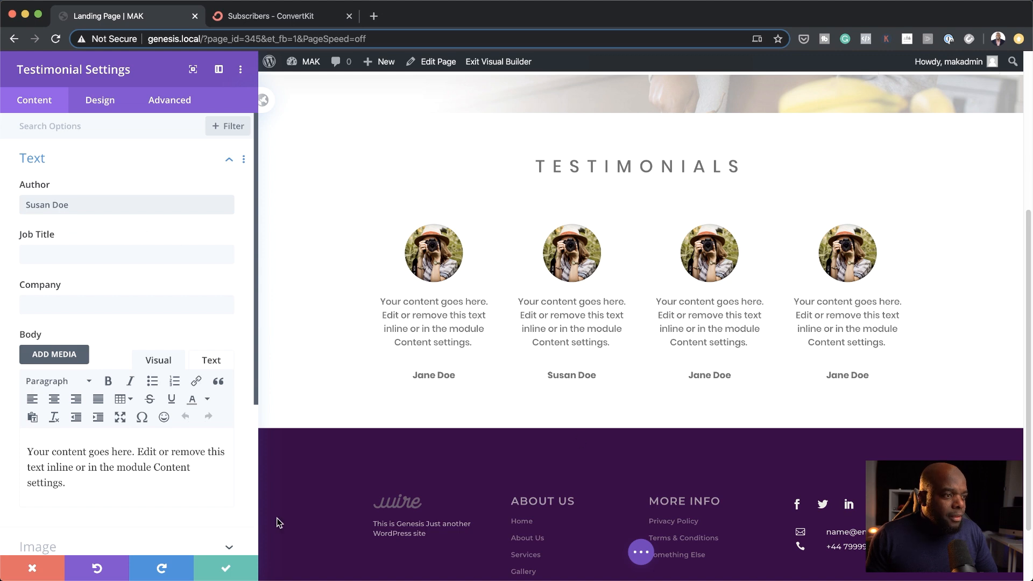
{"action": "left_click", "coordinate": [226, 572]}
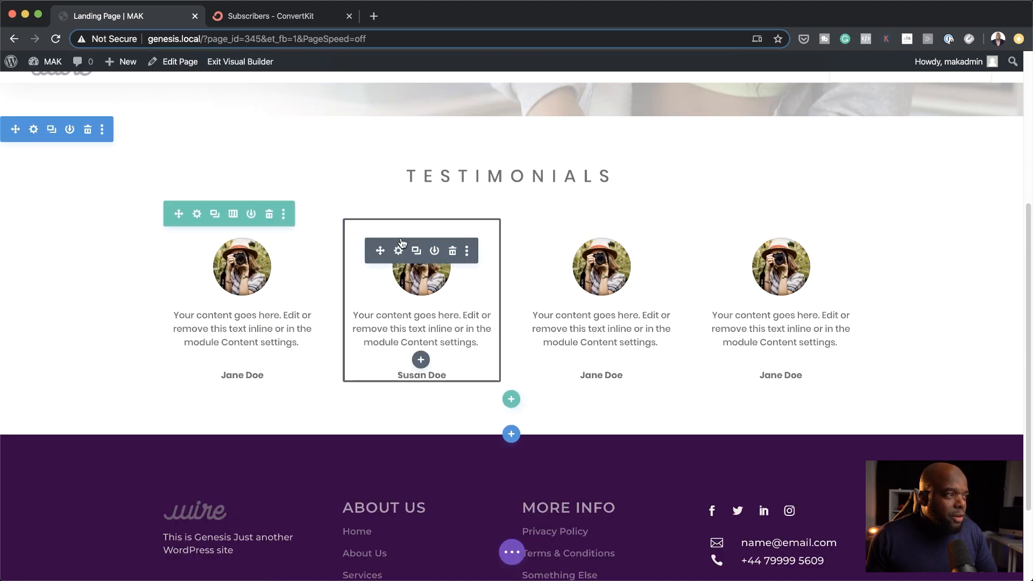
Replace the second testimonial's image with photographer-865295_1920.jpg from the media library and save the module.
{"action": "left_click", "coordinate": [399, 251]}
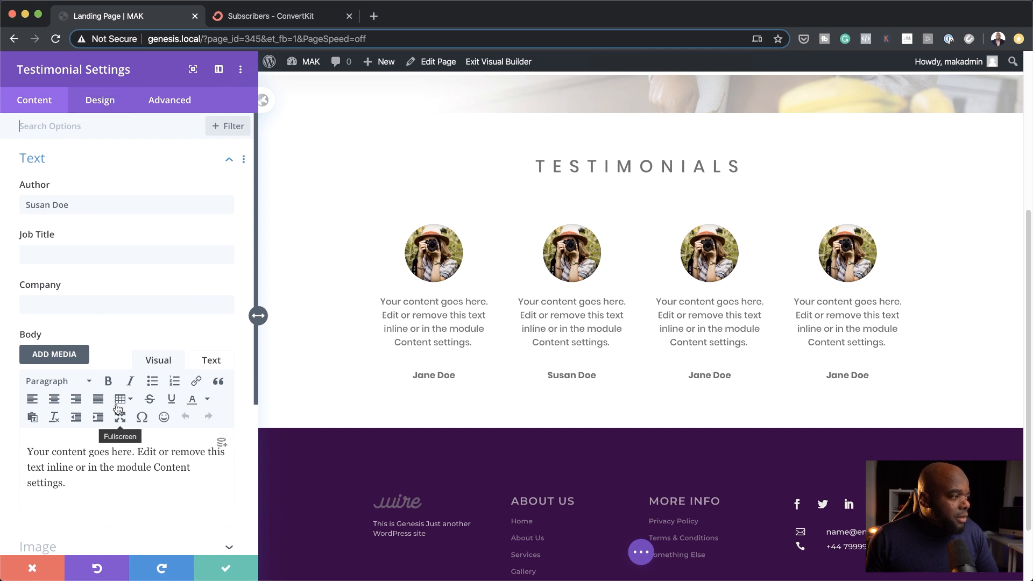
{"action": "scroll", "coordinate": [127, 224], "scroll_direction": "down", "scroll_amount": 5}
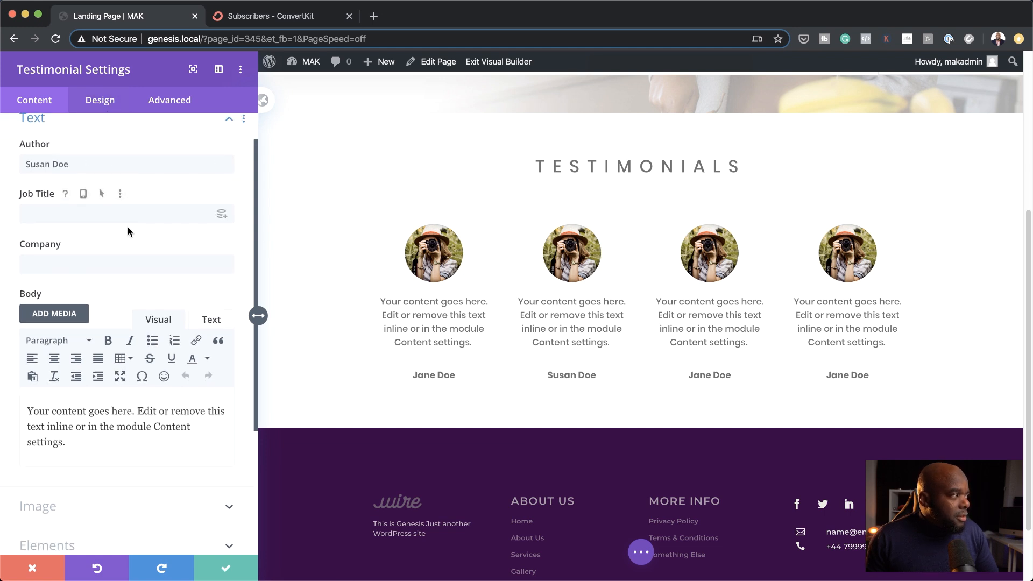
{"action": "left_click", "coordinate": [72, 396]}
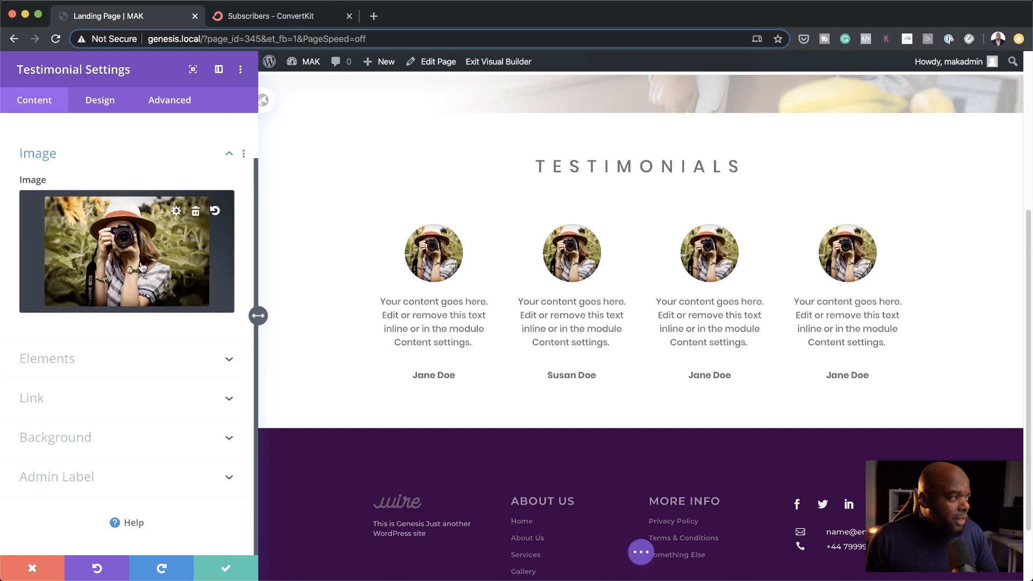
{"action": "left_click", "coordinate": [143, 266]}
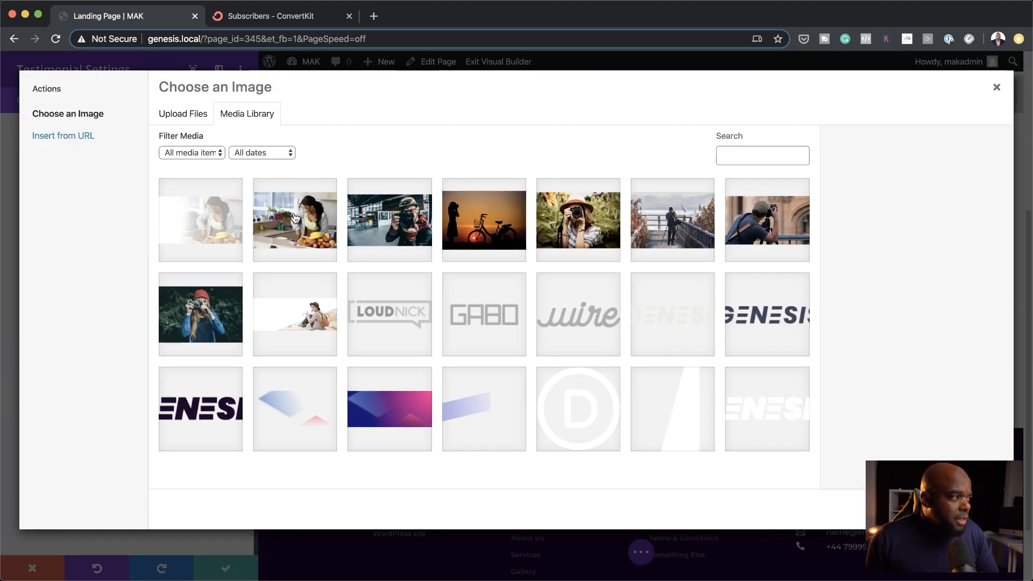
{"action": "left_click", "coordinate": [215, 319]}
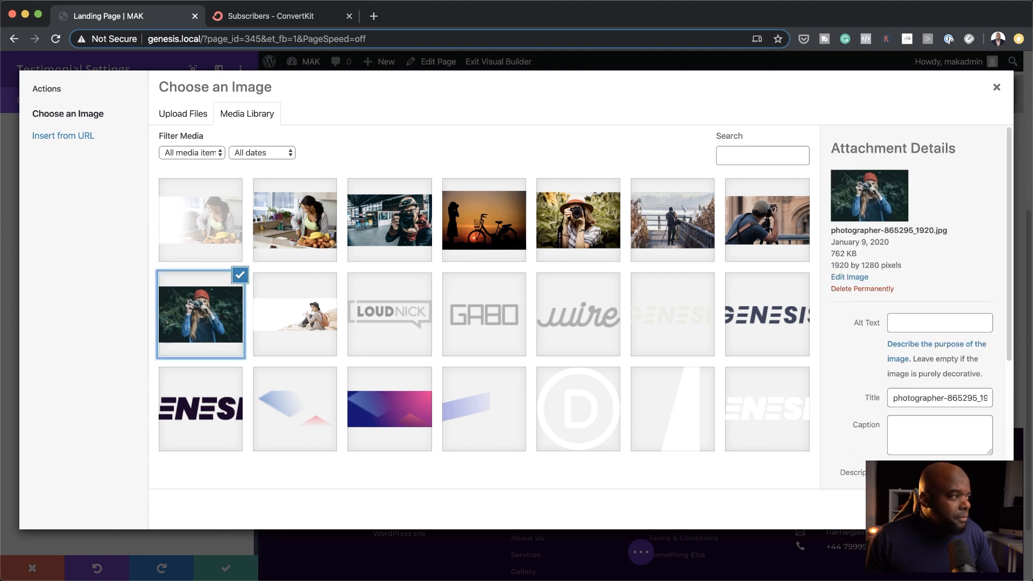
{"action": "left_click", "coordinate": [968, 509]}
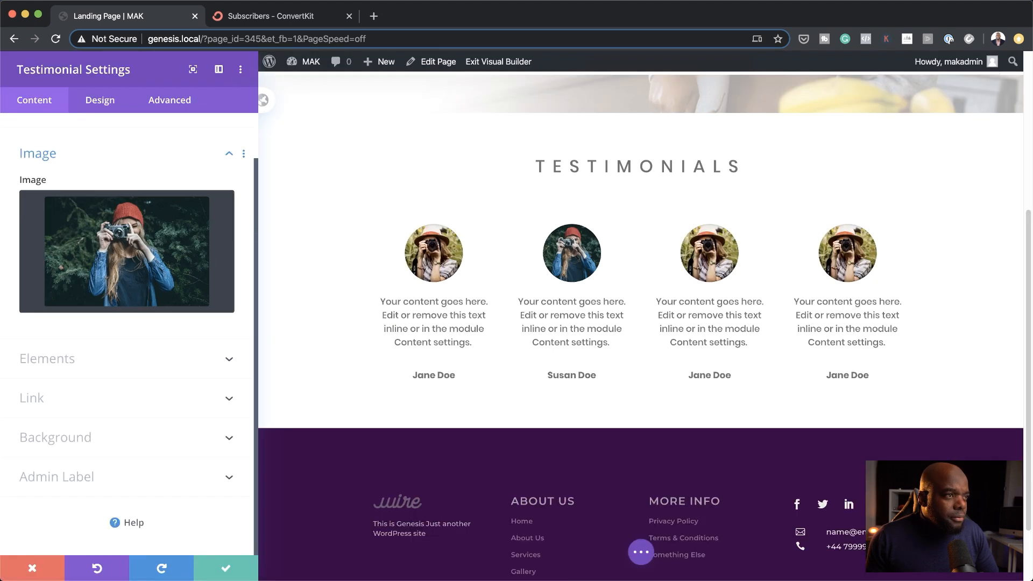
{"action": "left_click", "coordinate": [228, 569]}
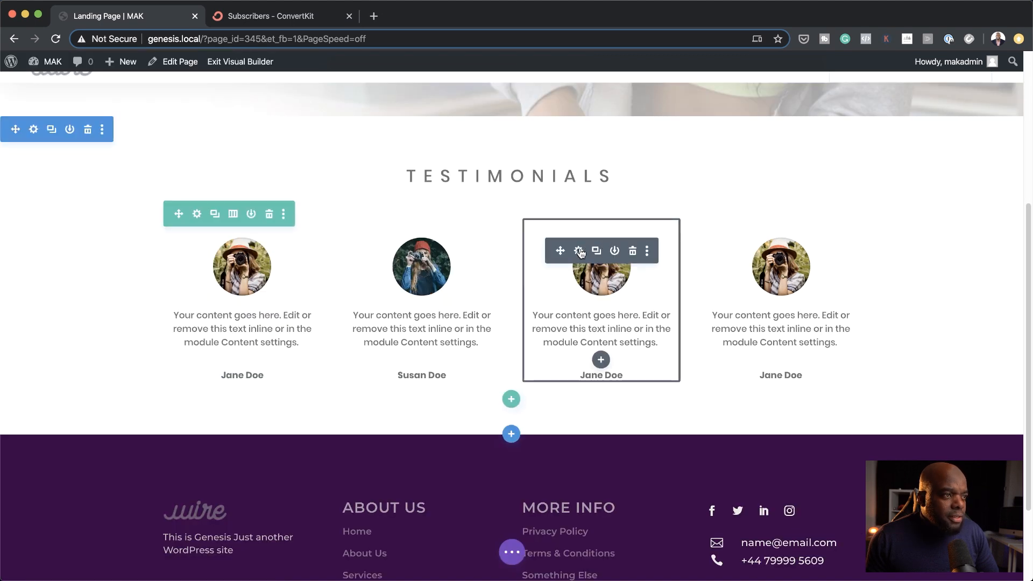
Change the author's first name in the third column's testimonial.
{"action": "left_click", "coordinate": [579, 251]}
{"action": "left_click", "coordinate": [45, 204]}
{"action": "left_click_drag", "start_coordinate": [44, 204], "coordinate": [12, 208]}
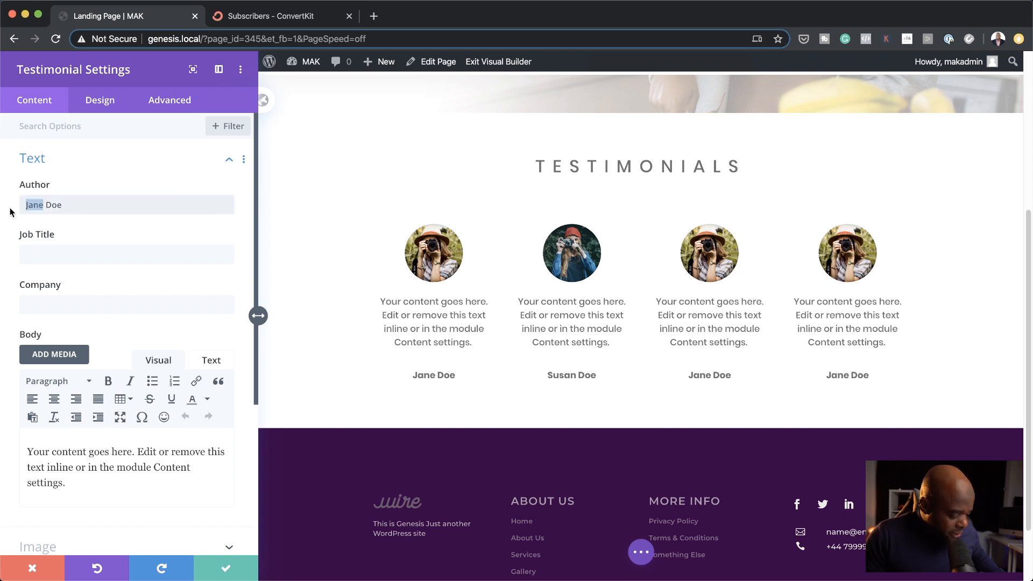
{"action": "type", "text": "Jack"}
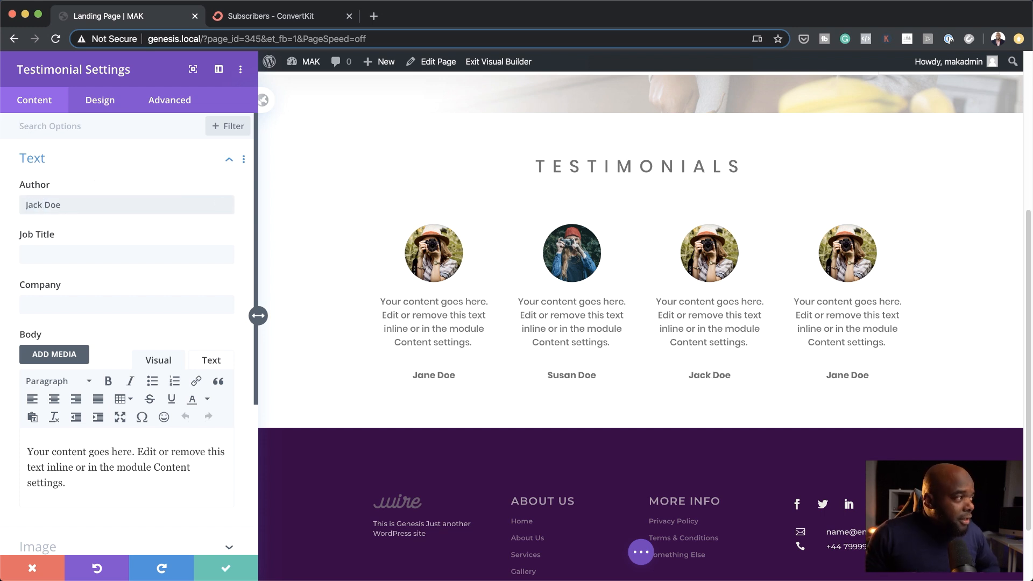
Replace the third testimonial's image with the photographer wearing a cap and glasses in a station hall, and save the module.
{"action": "scroll", "coordinate": [148, 503], "scroll_direction": "down", "scroll_amount": 3}
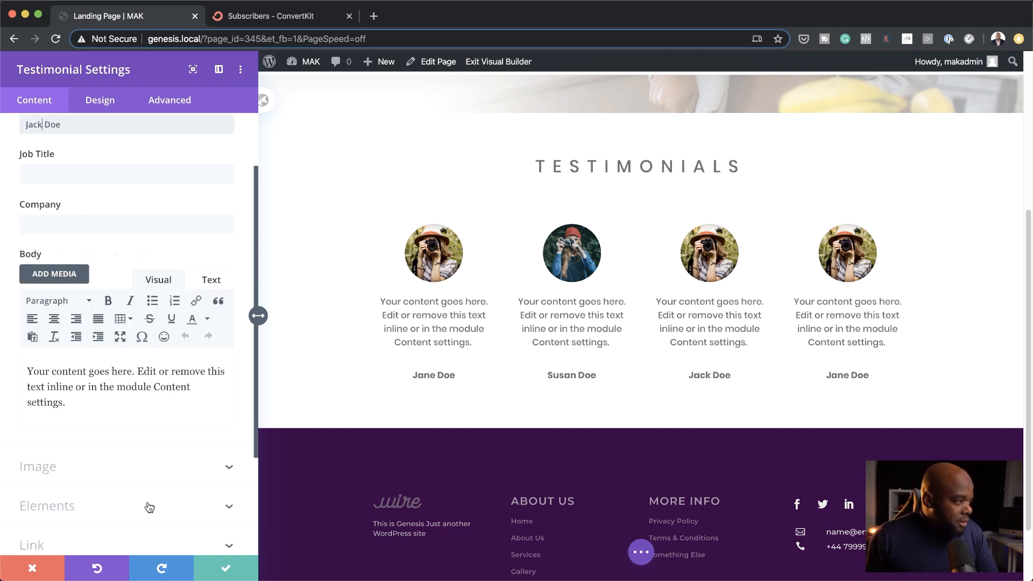
{"action": "left_click", "coordinate": [100, 472]}
{"action": "left_click", "coordinate": [139, 244]}
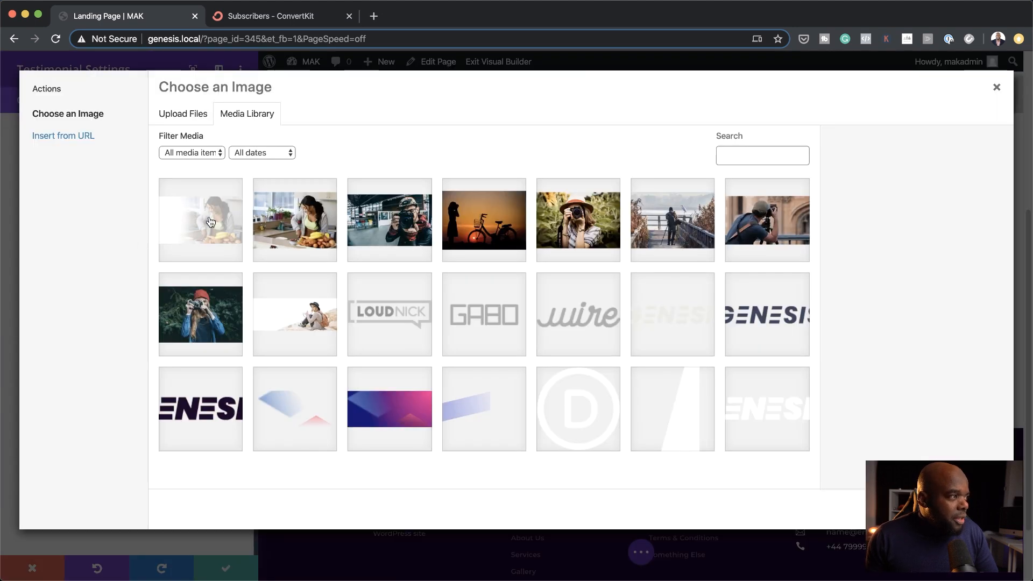
{"action": "left_click", "coordinate": [408, 224]}
{"action": "left_click", "coordinate": [967, 509]}
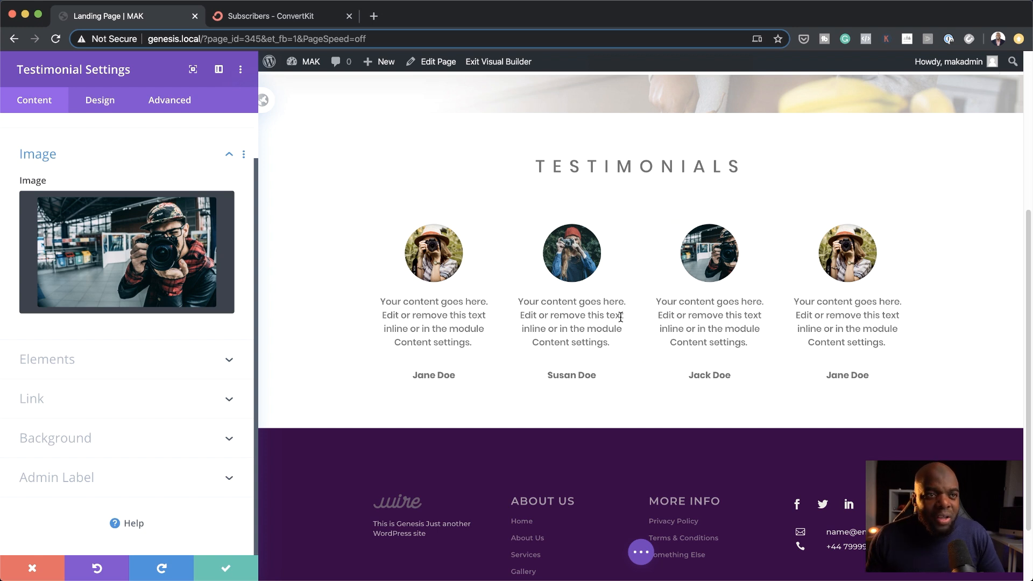
{"action": "left_click", "coordinate": [228, 570]}
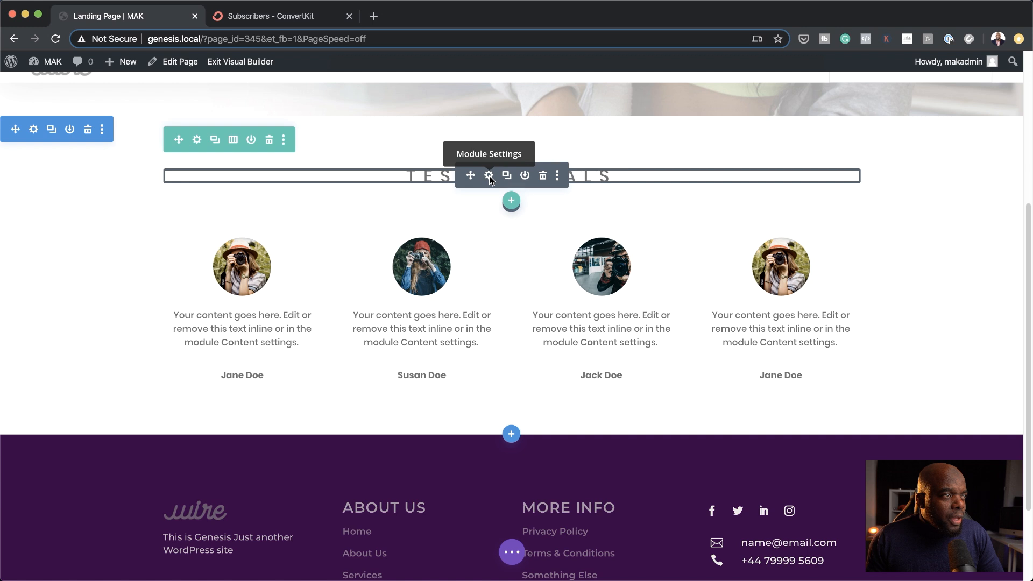
Set the text size of the TESTIMONIALS heading to 18px and save the module.
{"action": "left_click", "coordinate": [489, 176]}
{"action": "left_click", "coordinate": [110, 103]}
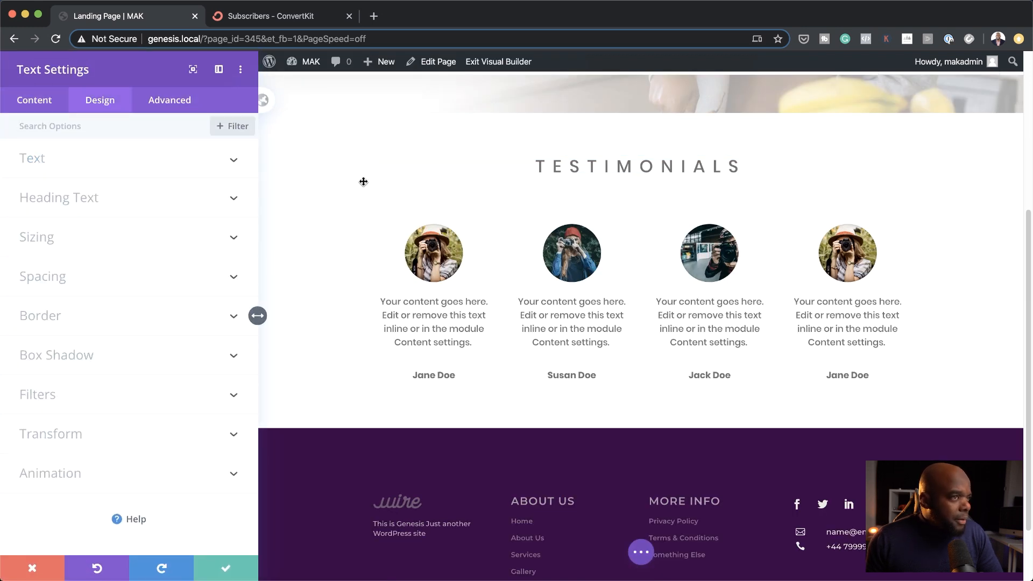
{"action": "left_click", "coordinate": [115, 160]}
{"action": "left_click_drag", "start_coordinate": [58, 472], "coordinate": [46, 479]}
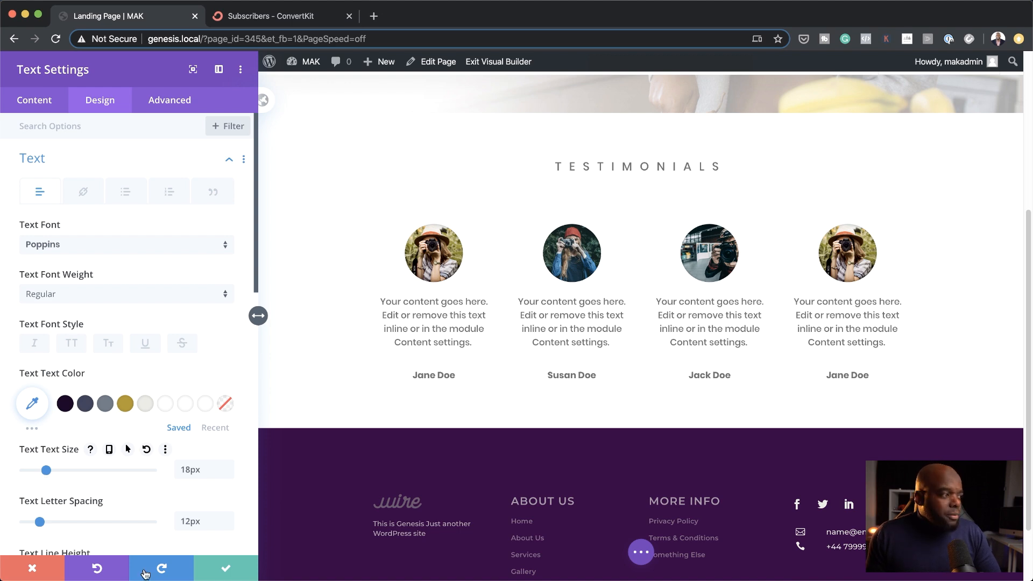
{"action": "left_click", "coordinate": [223, 571]}
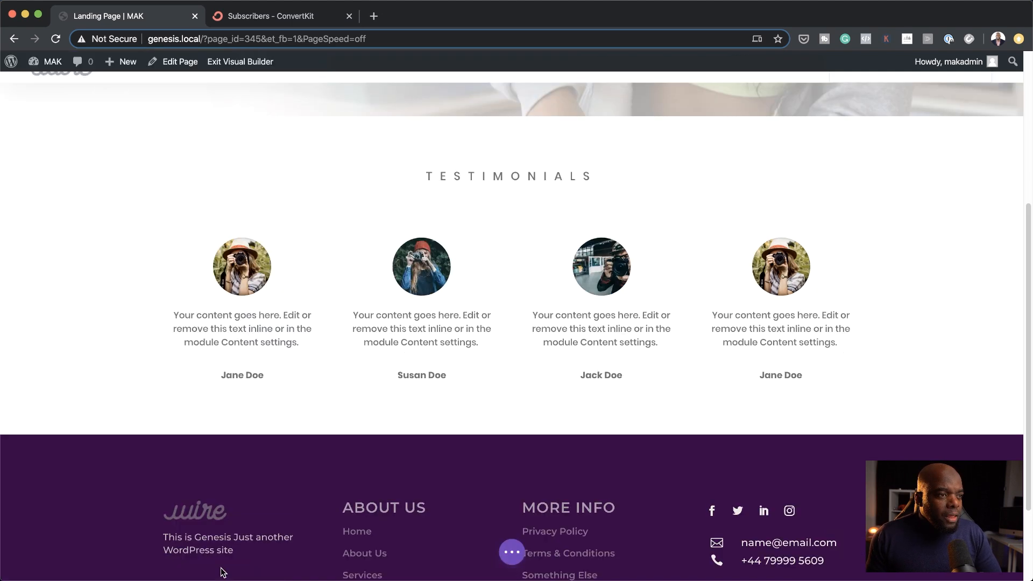
Set the hero section's top padding to 100px, link the bottom padding to the same value, and save the section.
{"action": "scroll", "coordinate": [807, 345], "scroll_direction": "up", "scroll_amount": 5}
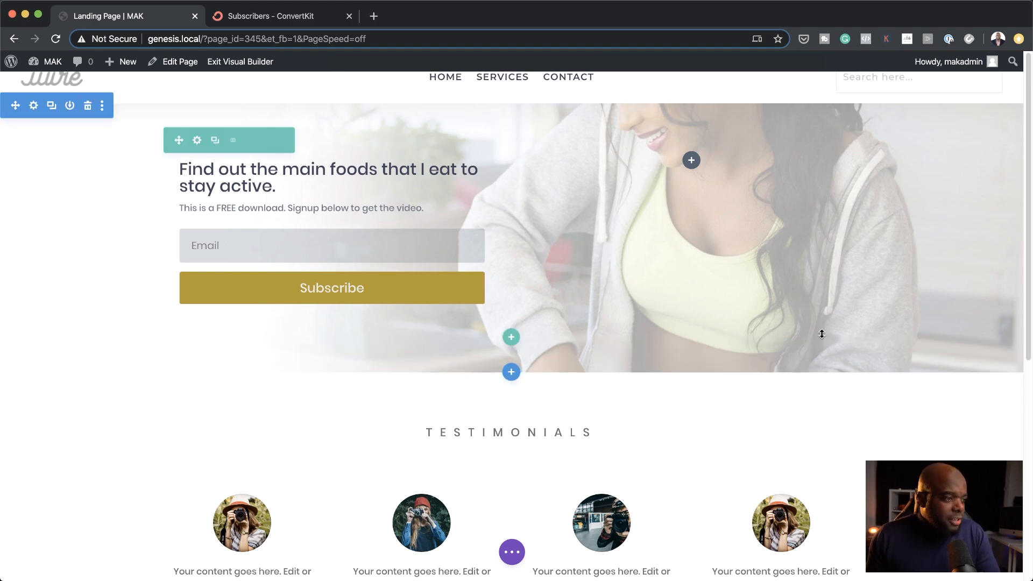
{"action": "scroll", "coordinate": [848, 342], "scroll_direction": "down", "scroll_amount": 5}
{"action": "scroll", "coordinate": [848, 342], "scroll_direction": "up", "scroll_amount": 5}
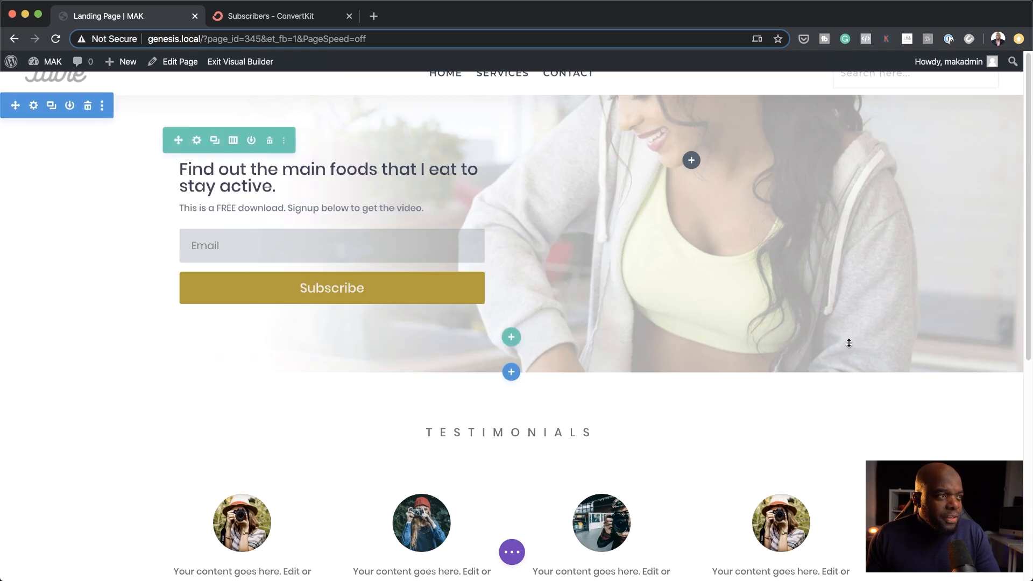
{"action": "left_click", "coordinate": [34, 106]}
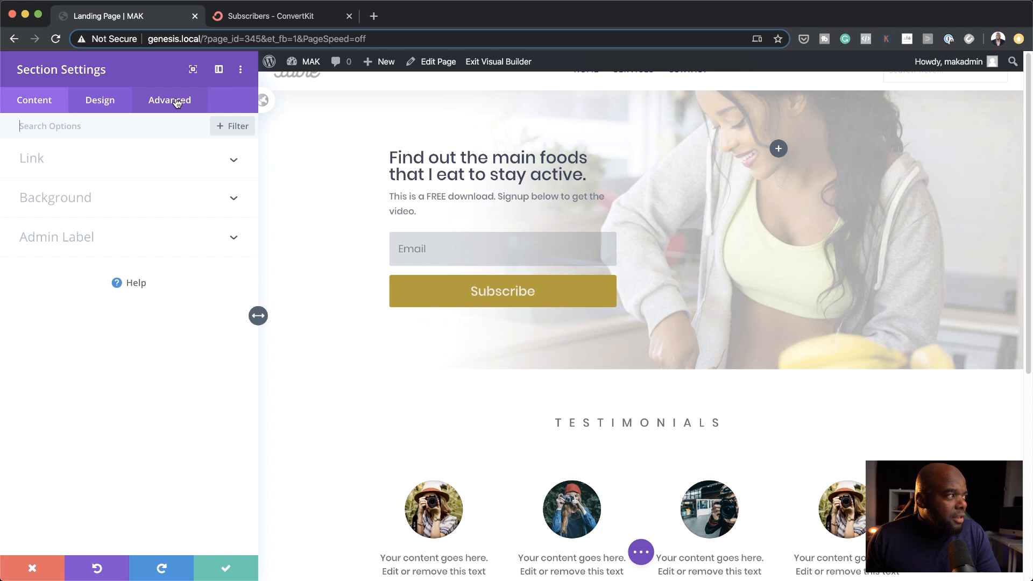
{"action": "left_click", "coordinate": [102, 102]}
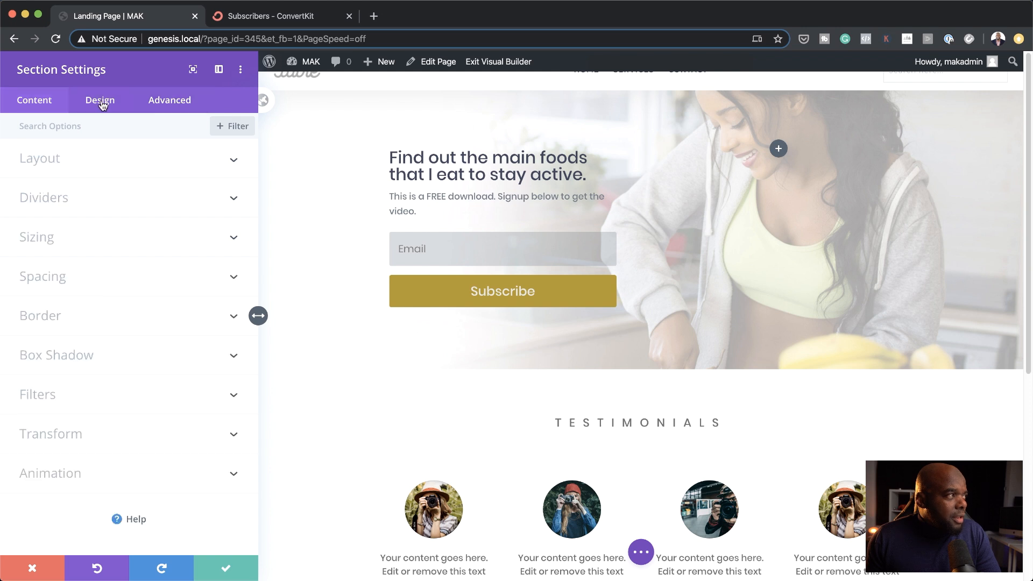
{"action": "left_click", "coordinate": [65, 281]}
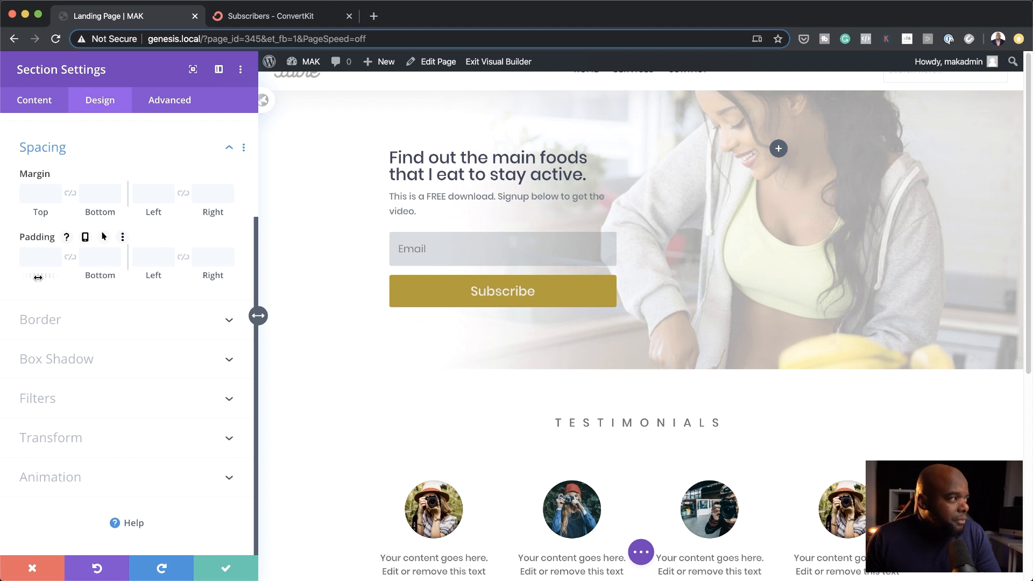
{"action": "left_click_drag", "start_coordinate": [39, 277], "coordinate": [103, 279]}
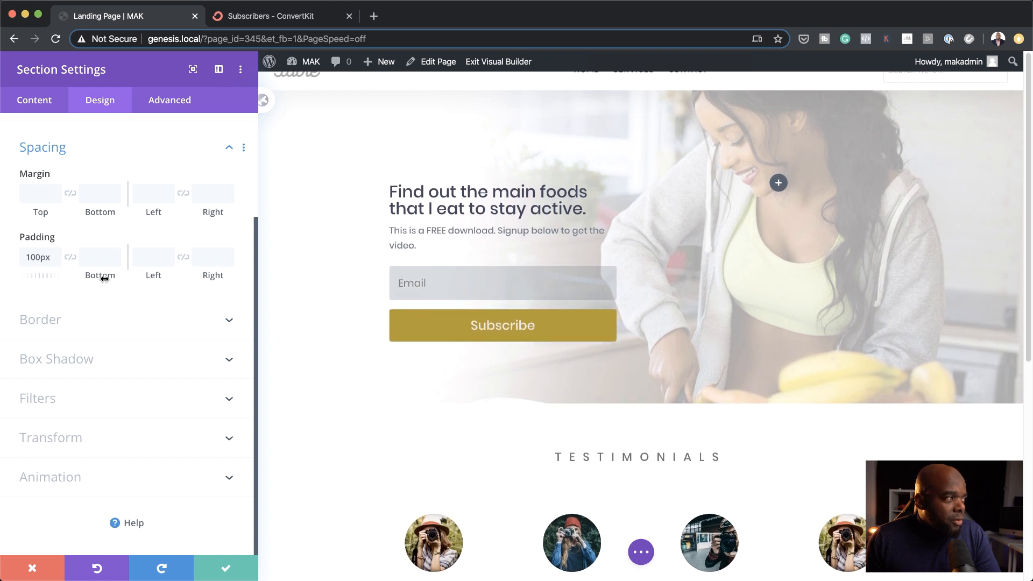
{"action": "left_click", "coordinate": [70, 258]}
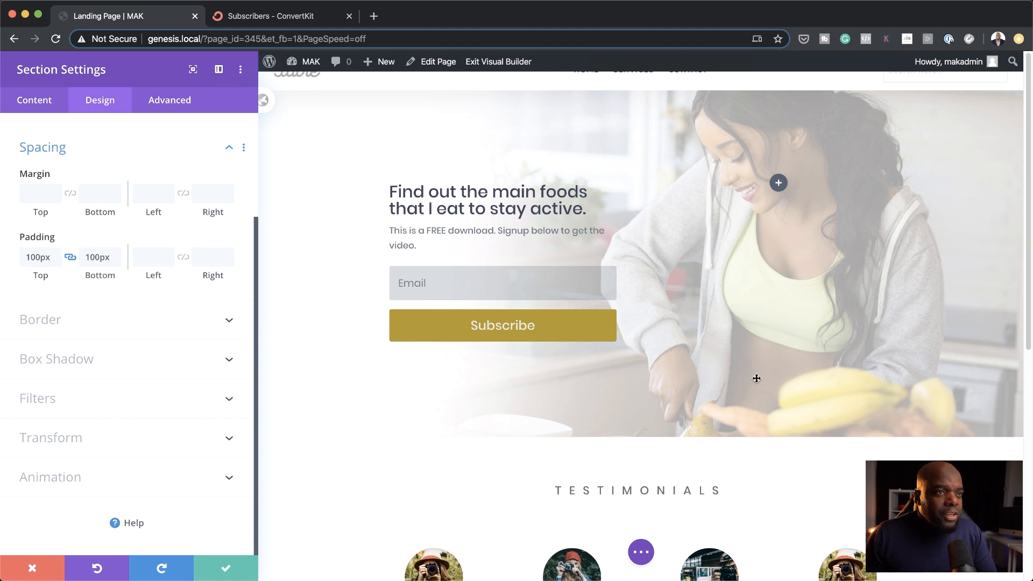
{"action": "scroll", "coordinate": [775, 461], "scroll_direction": "down", "scroll_amount": 2}
{"action": "scroll", "coordinate": [775, 461], "scroll_direction": "up", "scroll_amount": 2}
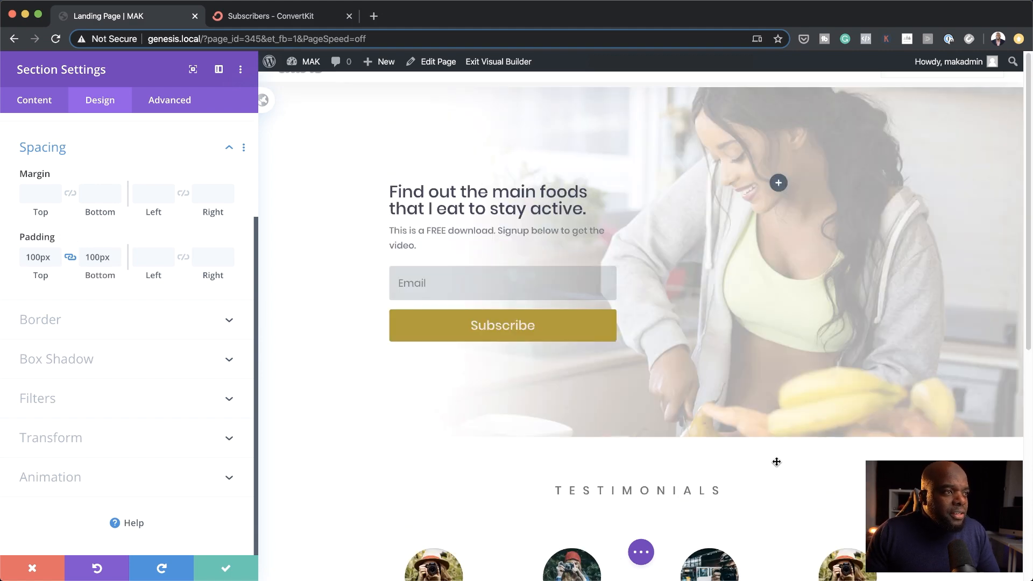
{"action": "left_click", "coordinate": [226, 568]}
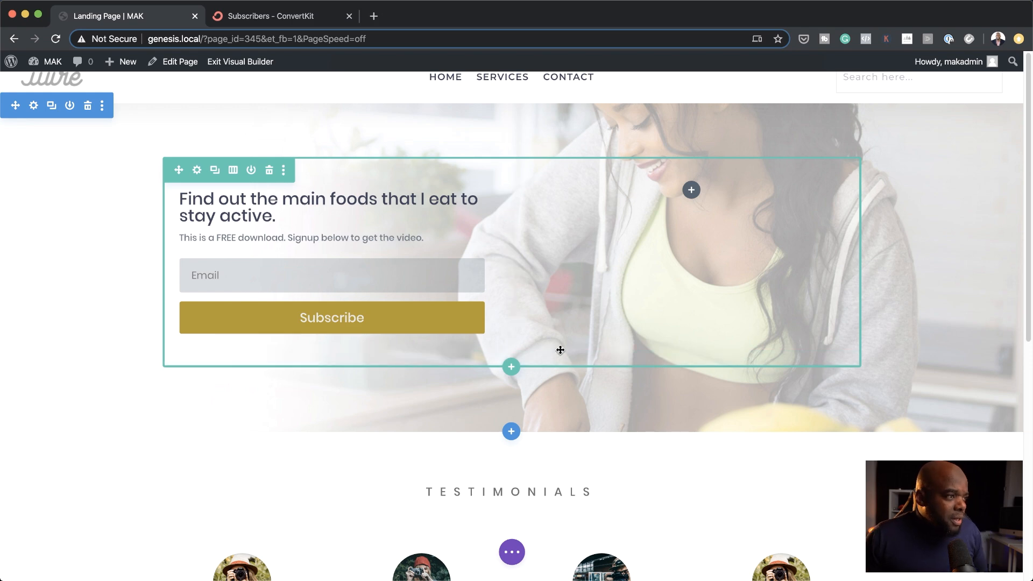
Preview the page at tablet size and increase the hero row's top padding so the optin form sits lower.
{"action": "scroll", "coordinate": [763, 422], "scroll_direction": "down", "scroll_amount": 4}
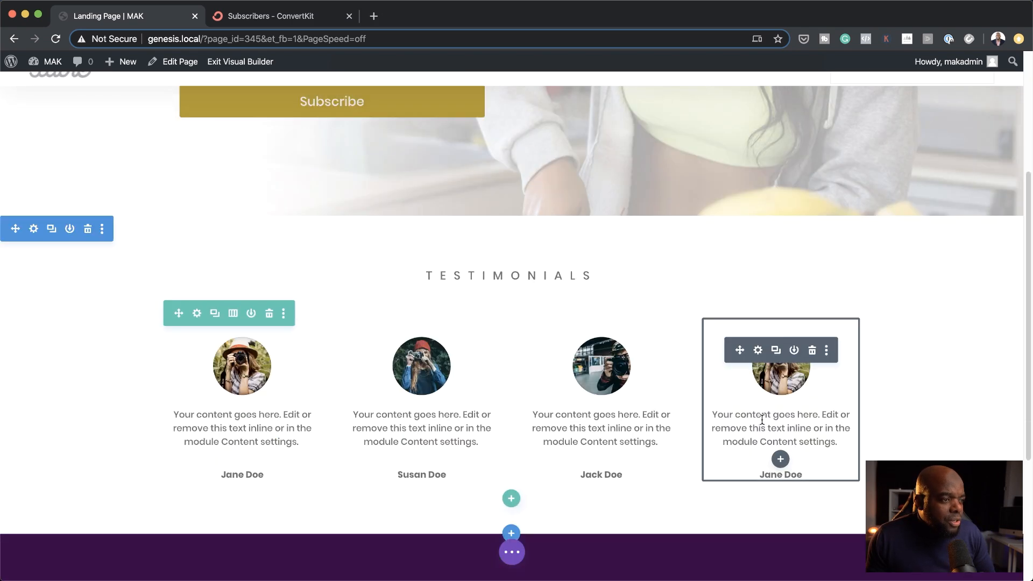
{"action": "scroll", "coordinate": [762, 419], "scroll_direction": "down", "scroll_amount": 4}
{"action": "scroll", "coordinate": [762, 420], "scroll_direction": "up", "scroll_amount": 7}
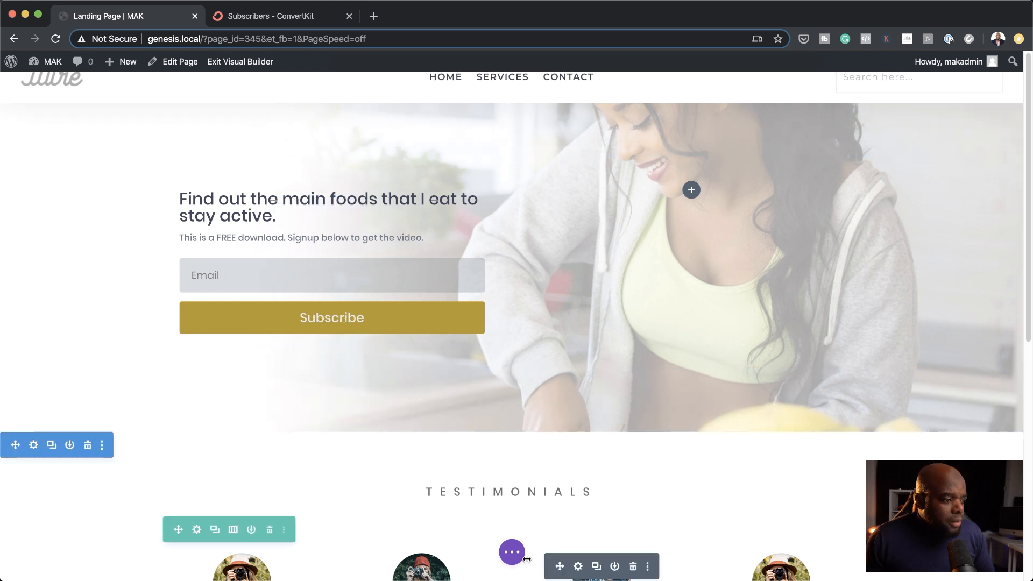
{"action": "left_click", "coordinate": [512, 552]}
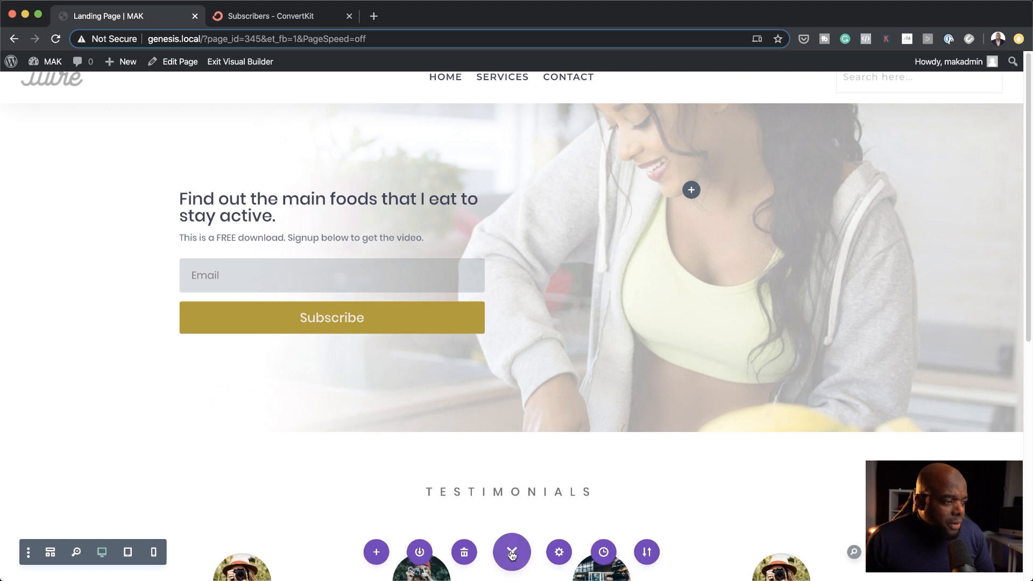
{"action": "left_click", "coordinate": [129, 552]}
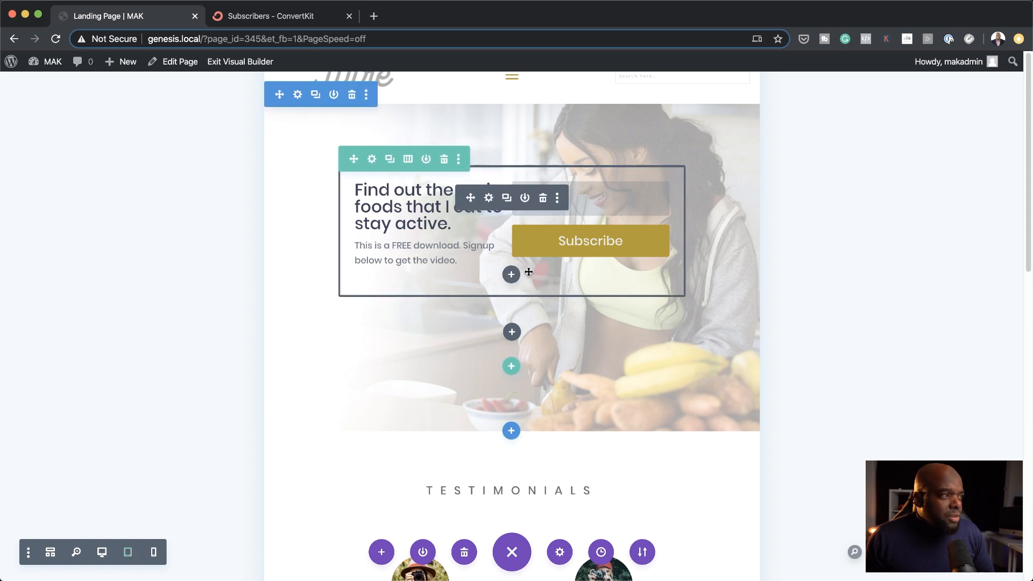
{"action": "left_click_drag", "start_coordinate": [529, 272], "coordinate": [524, 341]}
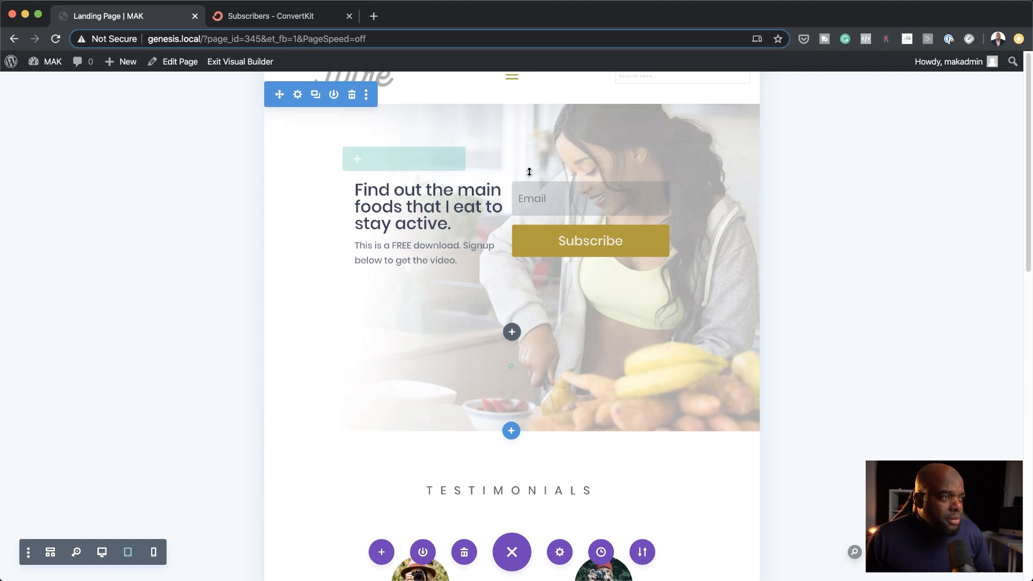
{"action": "left_click_drag", "start_coordinate": [531, 165], "coordinate": [533, 214]}
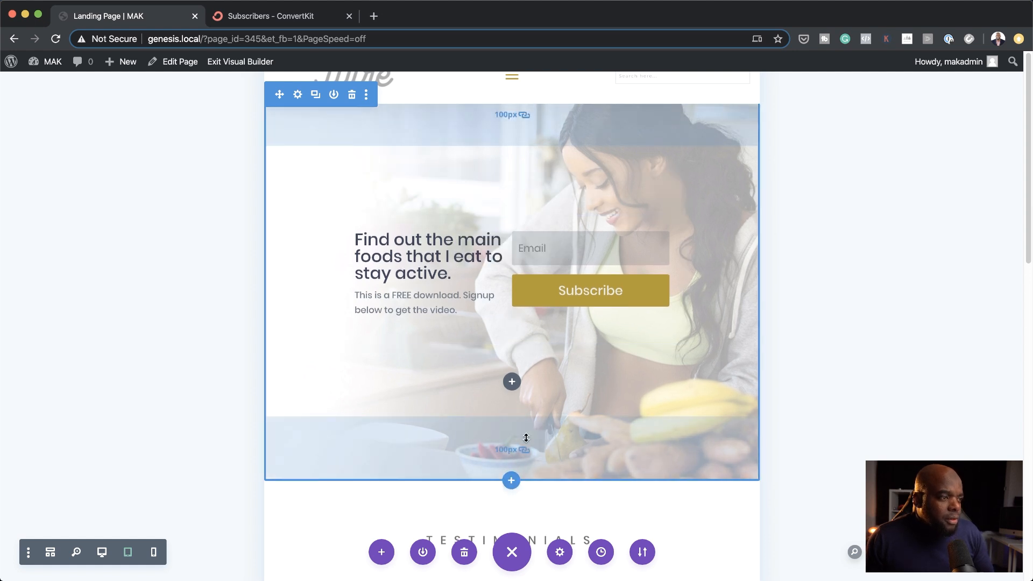
Preview the page at phone size and examine the hero, testimonials and footer layout.
{"action": "left_click", "coordinate": [154, 552]}
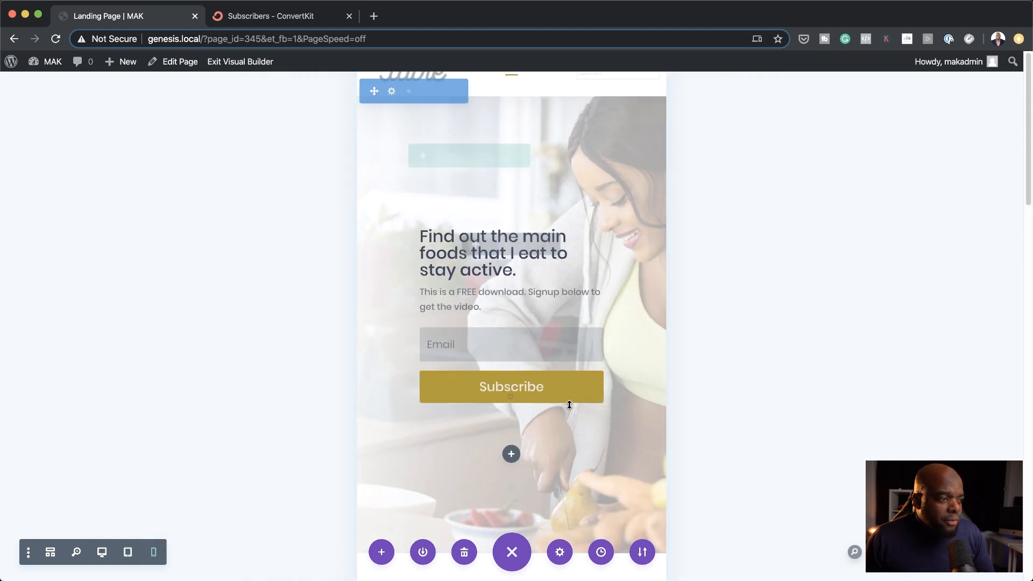
{"action": "scroll", "coordinate": [567, 404], "scroll_direction": "down", "scroll_amount": 5}
{"action": "scroll", "coordinate": [569, 404], "scroll_direction": "down", "scroll_amount": 7}
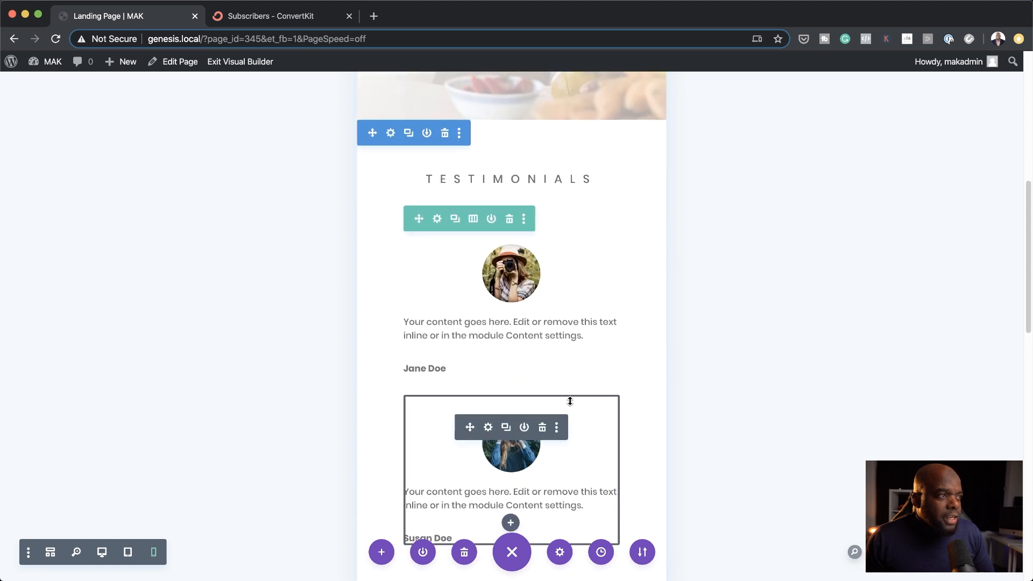
{"action": "scroll", "coordinate": [570, 401], "scroll_direction": "down", "scroll_amount": 10}
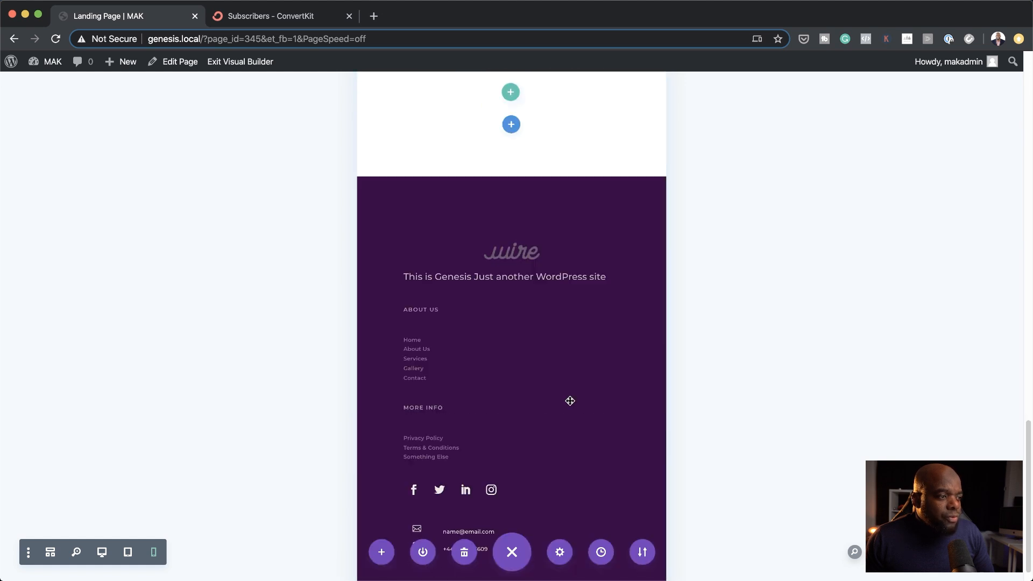
{"action": "scroll", "coordinate": [570, 401], "scroll_direction": "up", "scroll_amount": 20}
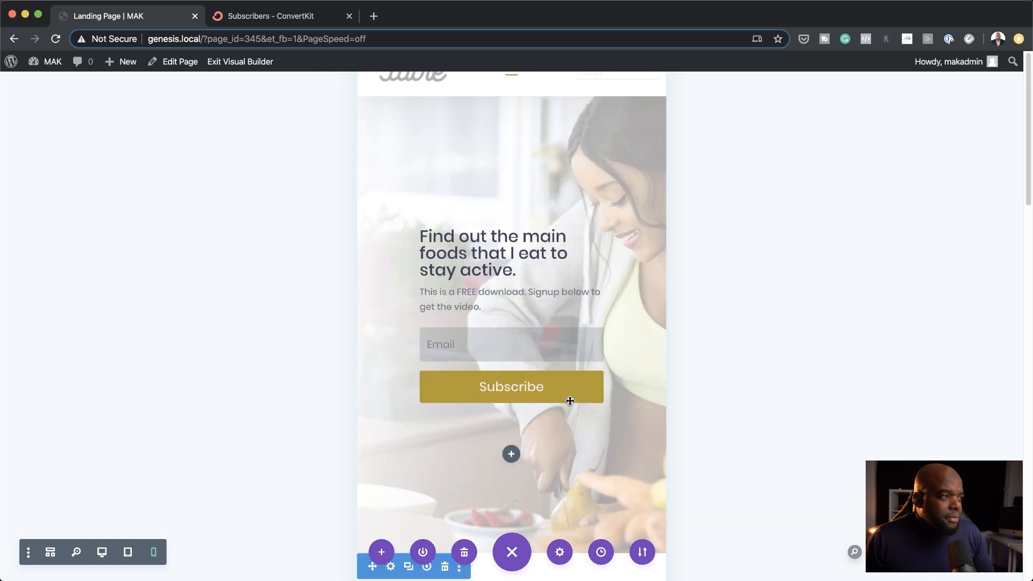
Return to the desktop view and set the optin form's title text to Bold weight at 38px.
{"action": "left_click", "coordinate": [102, 554]}
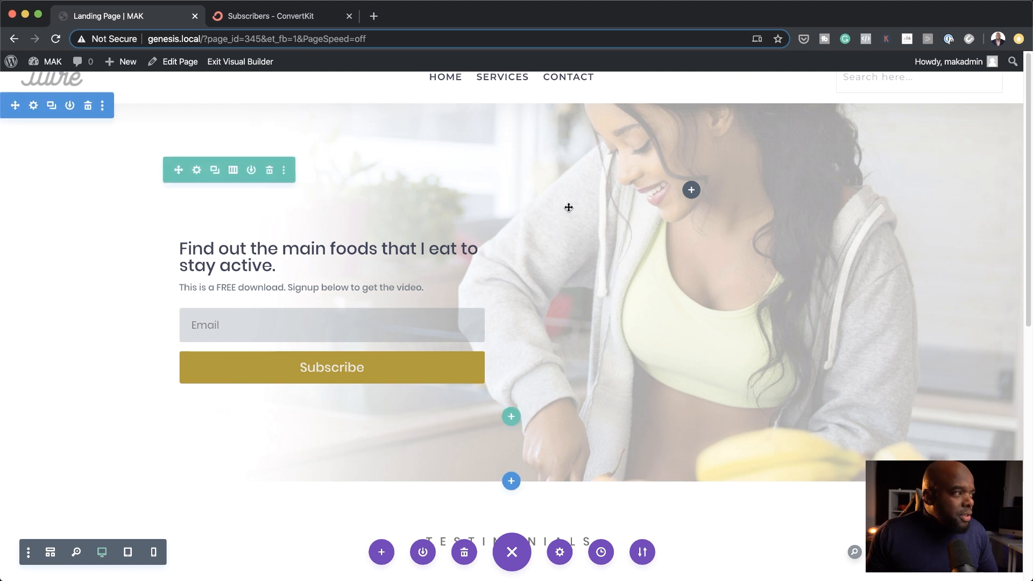
{"action": "left_click", "coordinate": [308, 257]}
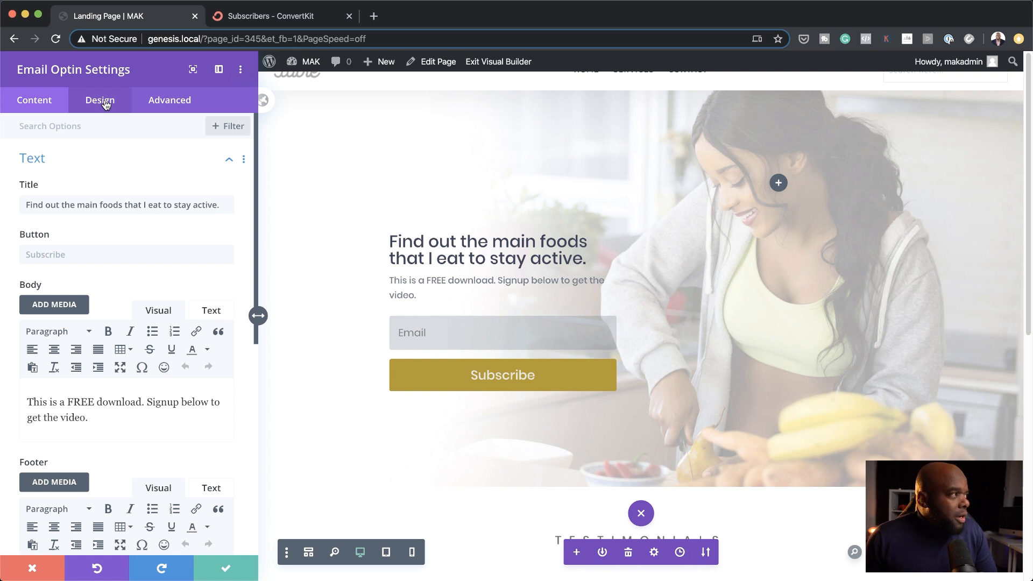
{"action": "left_click", "coordinate": [389, 234]}
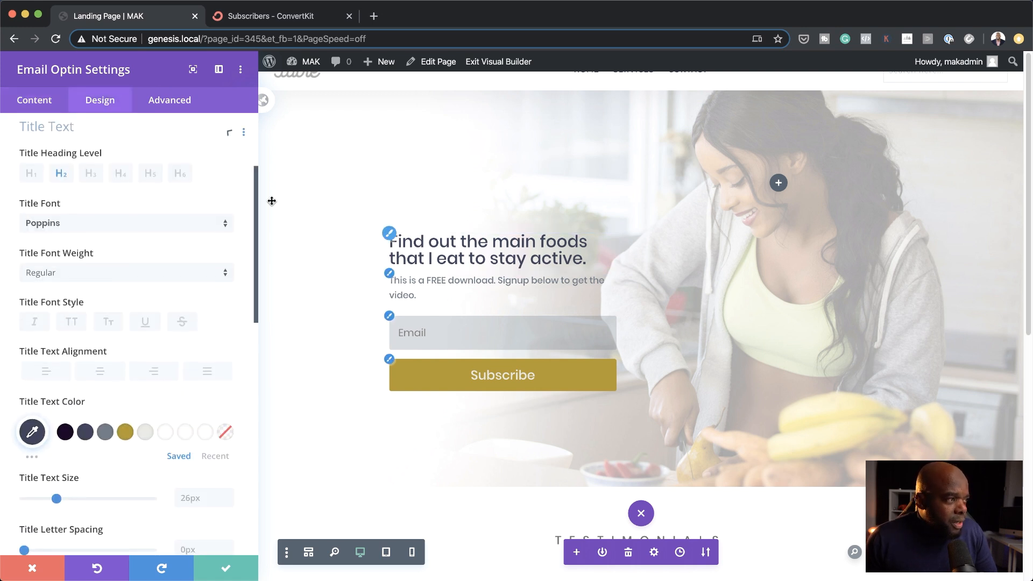
{"action": "left_click", "coordinate": [54, 279]}
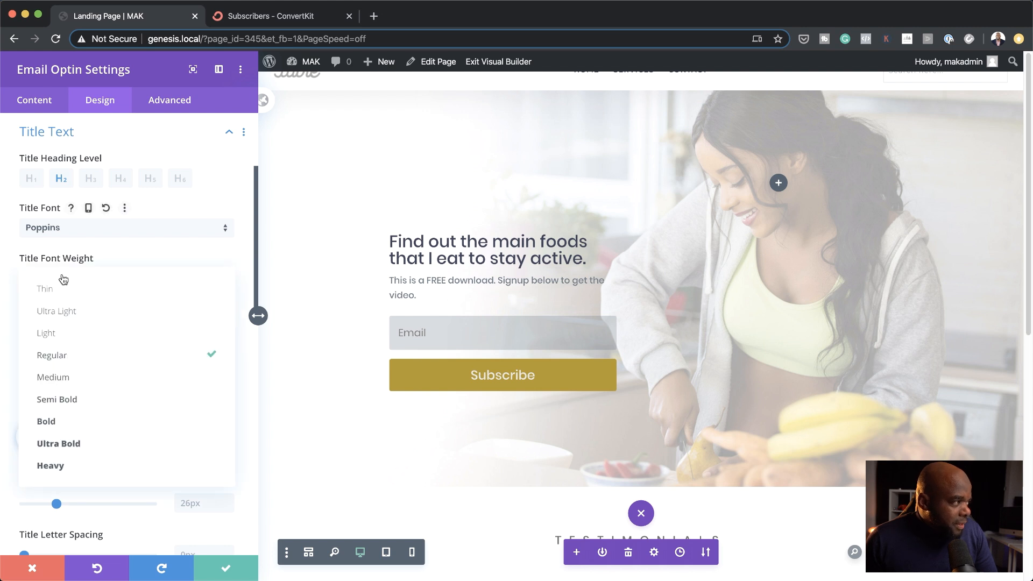
{"action": "left_click", "coordinate": [98, 418]}
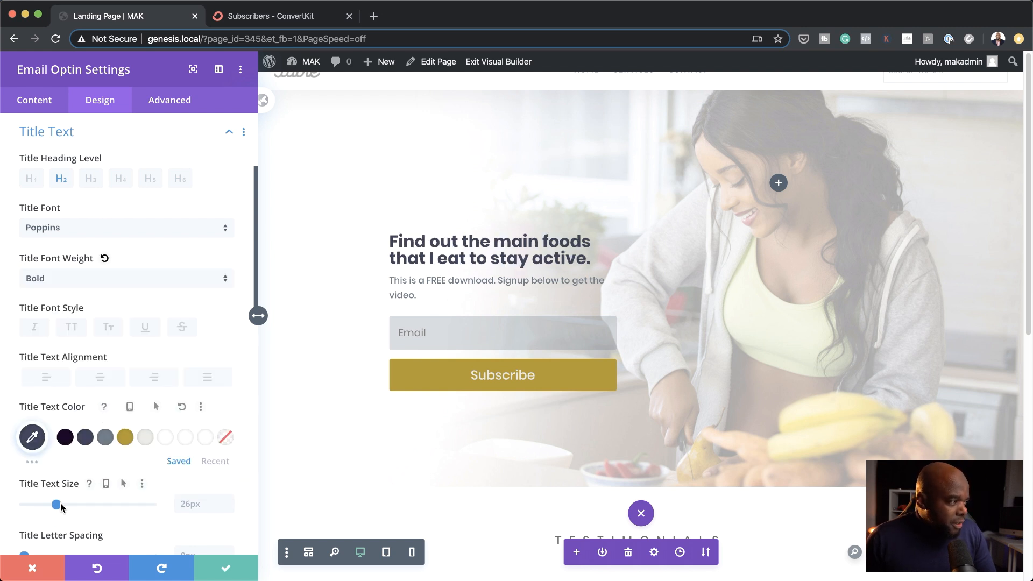
{"action": "left_click_drag", "start_coordinate": [57, 504], "coordinate": [72, 507]}
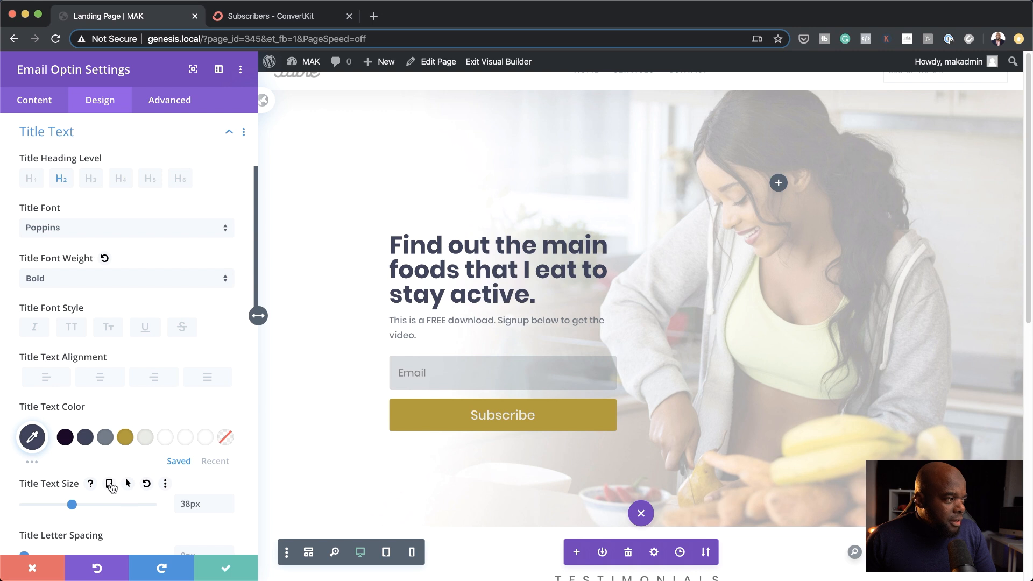
Set the optin title's tablet text size to 23px, check it at phone size, and save the module.
{"action": "left_click", "coordinate": [110, 485]}
{"action": "left_click", "coordinate": [124, 509]}
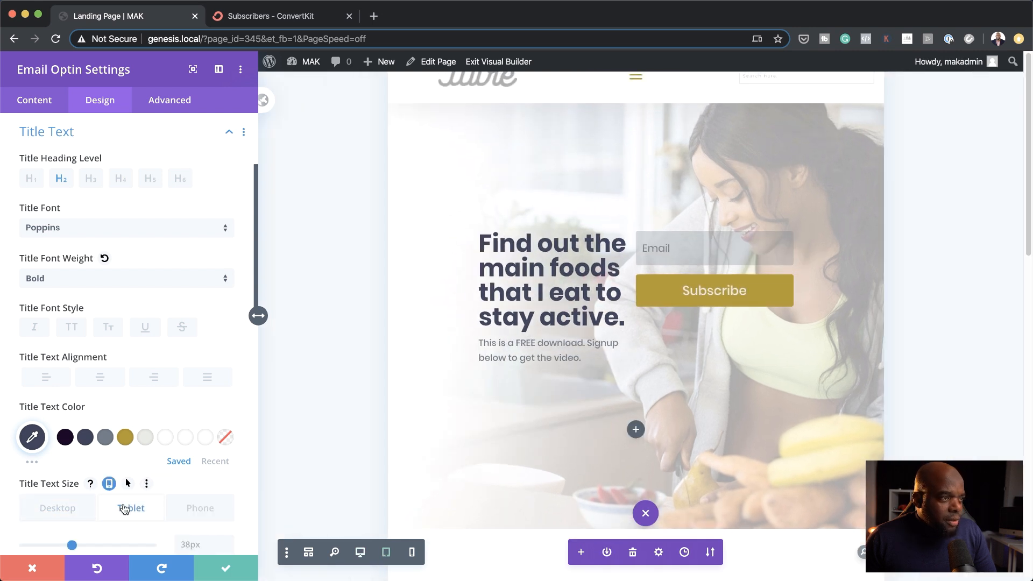
{"action": "scroll", "coordinate": [137, 514], "scroll_direction": "down", "scroll_amount": 1}
{"action": "scroll", "coordinate": [138, 513], "scroll_direction": "down", "scroll_amount": 4}
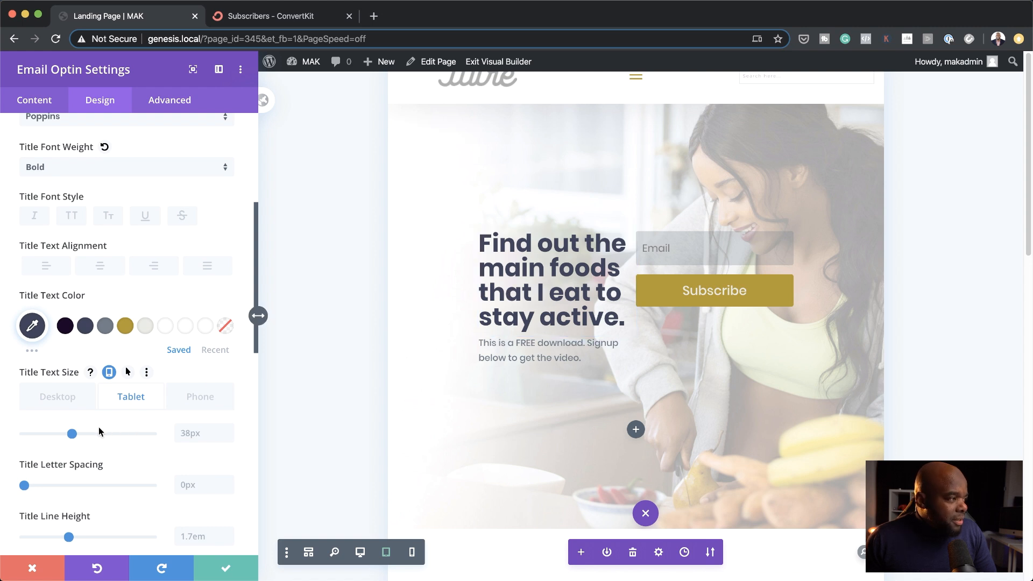
{"action": "left_click_drag", "start_coordinate": [73, 437], "coordinate": [53, 442]}
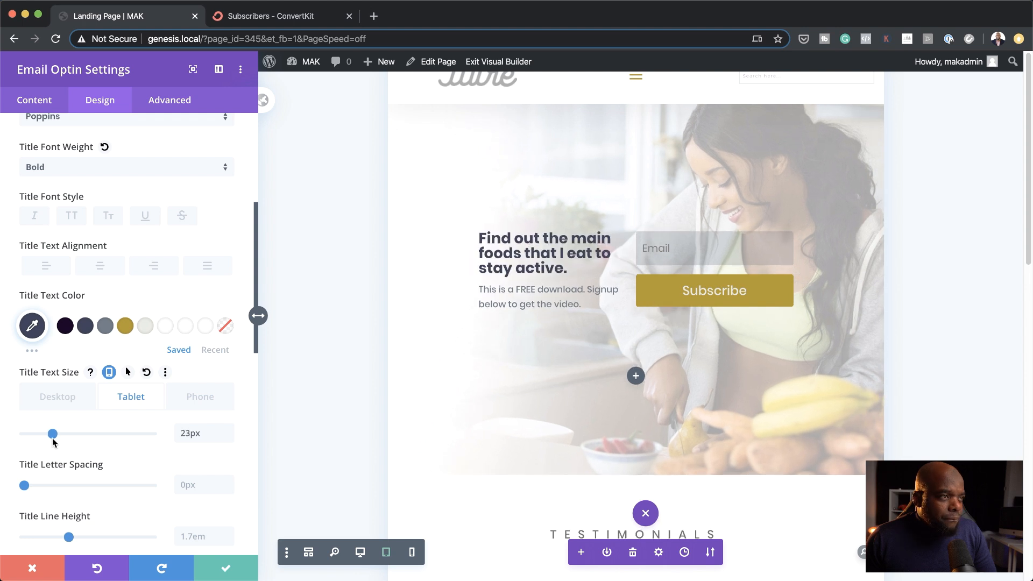
{"action": "left_click", "coordinate": [193, 396]}
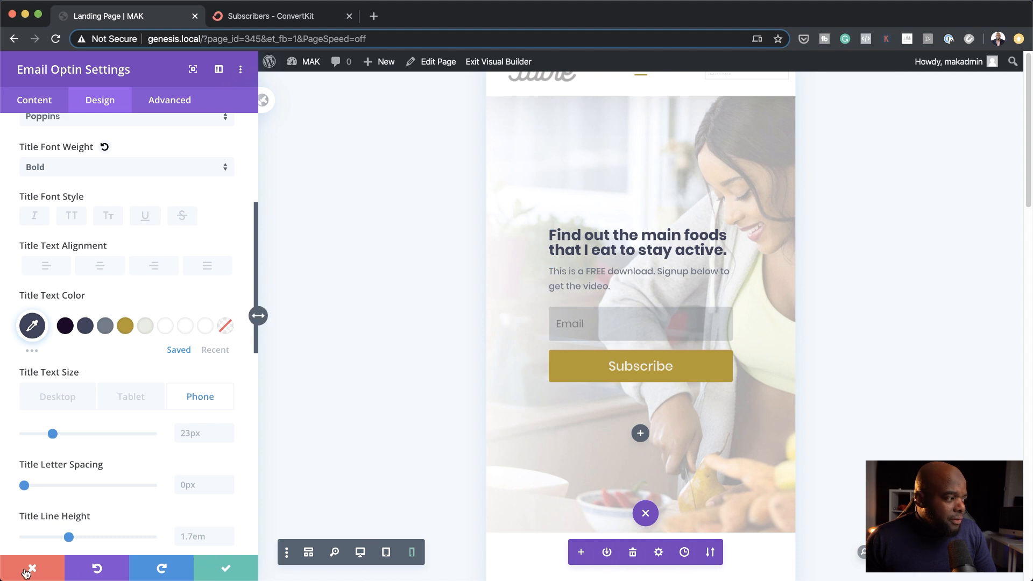
{"action": "left_click", "coordinate": [228, 568]}
Return to the desktop view and set the optin form's email service provider to ConvertKit.
{"action": "left_click", "coordinate": [103, 552]}
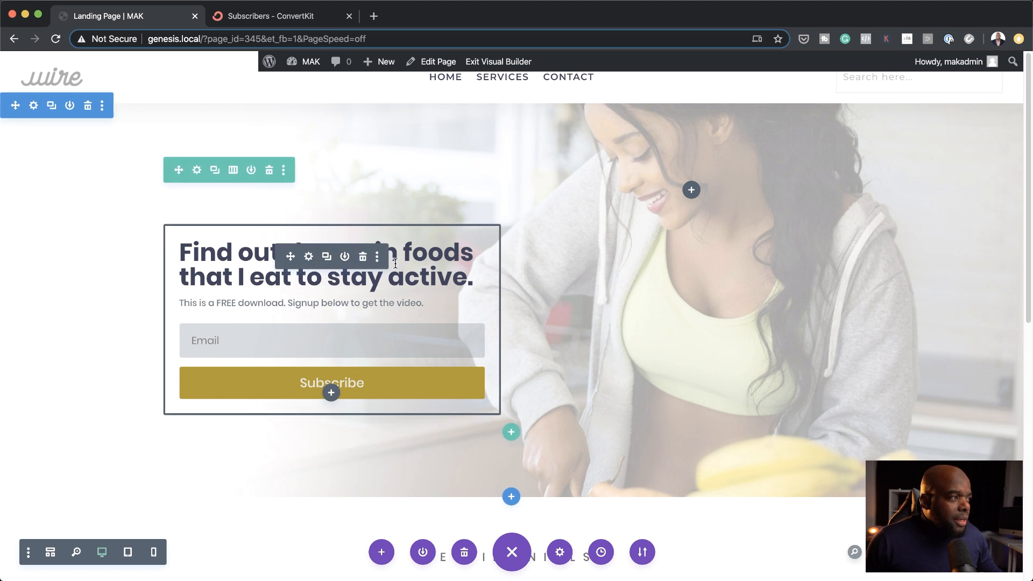
{"action": "left_click", "coordinate": [308, 257]}
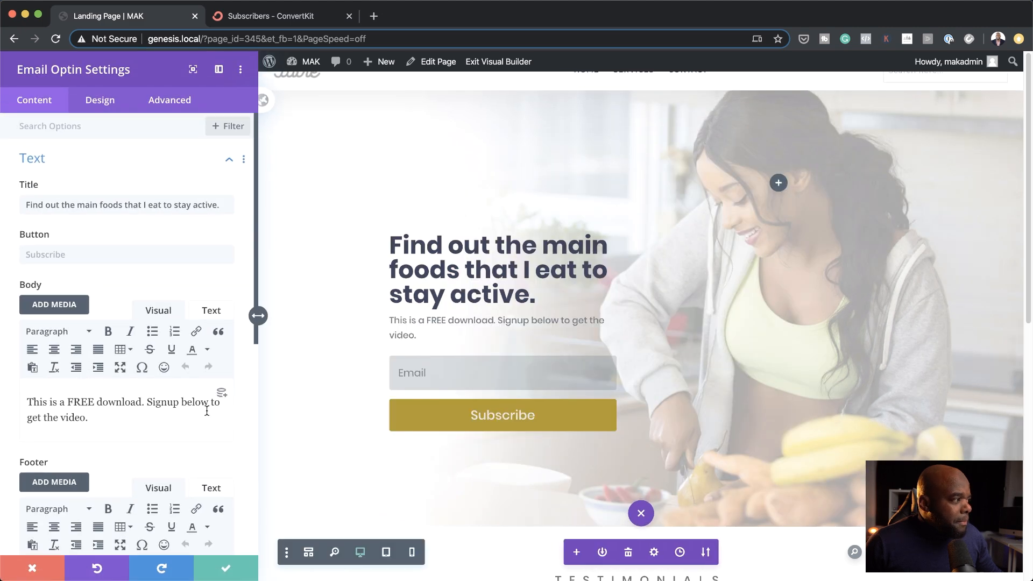
{"action": "scroll", "coordinate": [208, 414], "scroll_direction": "down", "scroll_amount": 10}
{"action": "scroll", "coordinate": [208, 415], "scroll_direction": "down", "scroll_amount": 2}
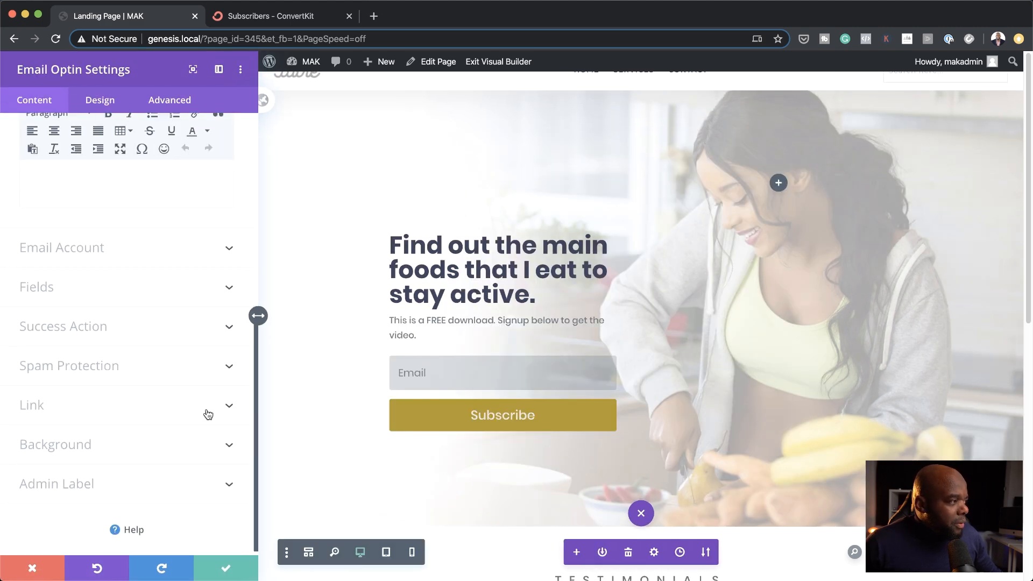
{"action": "left_click", "coordinate": [93, 243]}
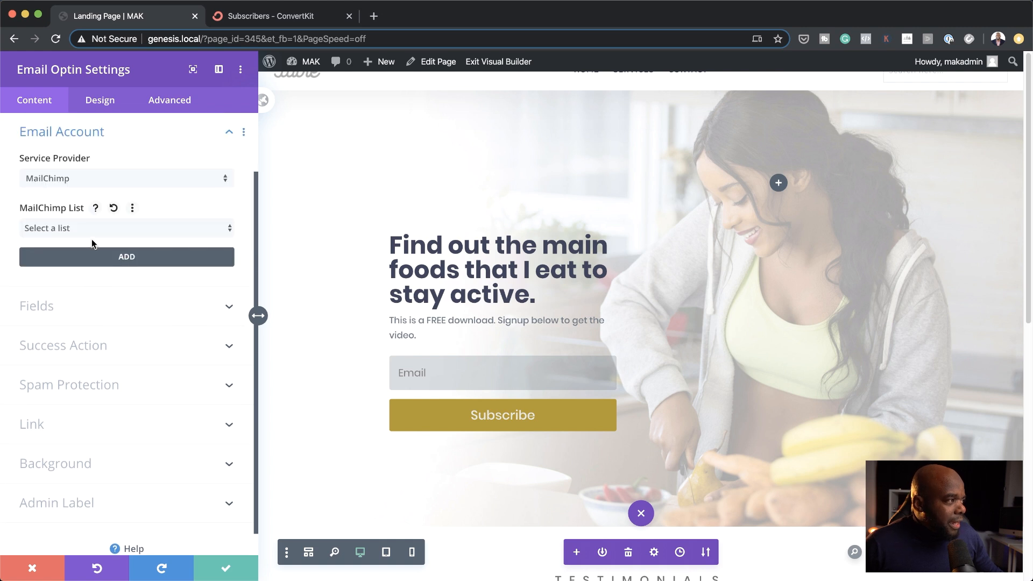
{"action": "left_click", "coordinate": [132, 182]}
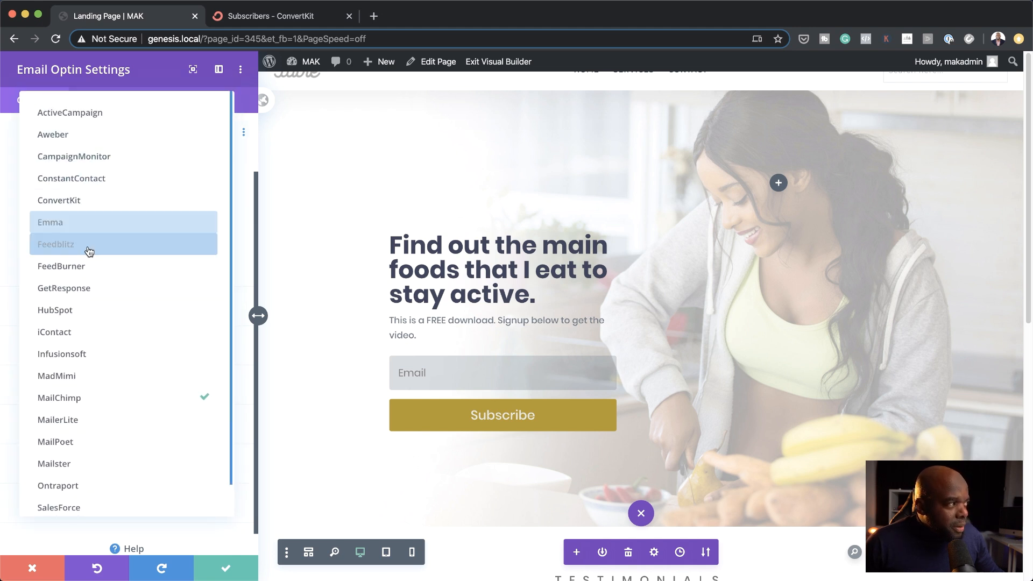
{"action": "scroll", "coordinate": [125, 476], "scroll_direction": "down", "scroll_amount": 1}
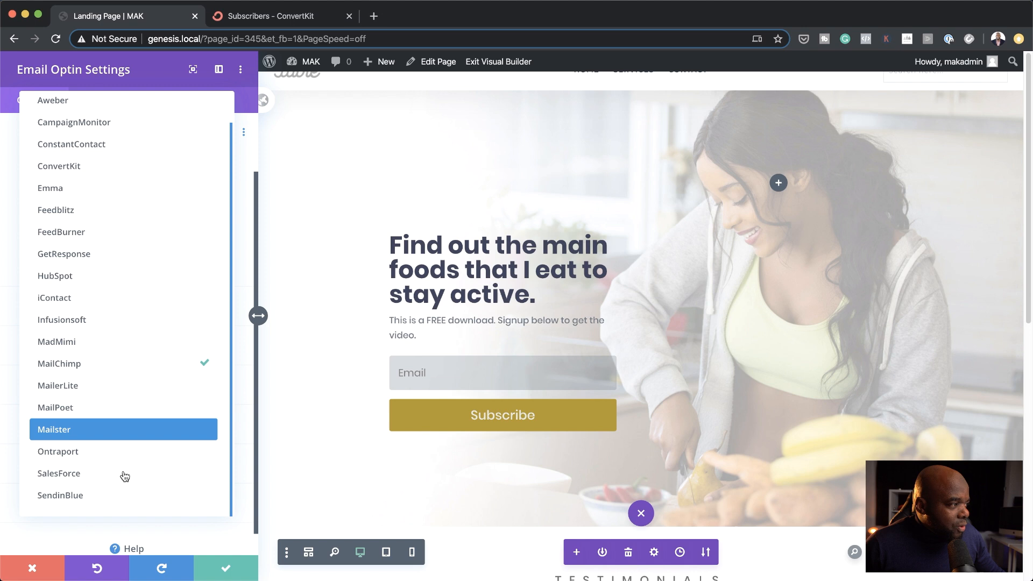
{"action": "scroll", "coordinate": [122, 463], "scroll_direction": "up", "scroll_amount": 1}
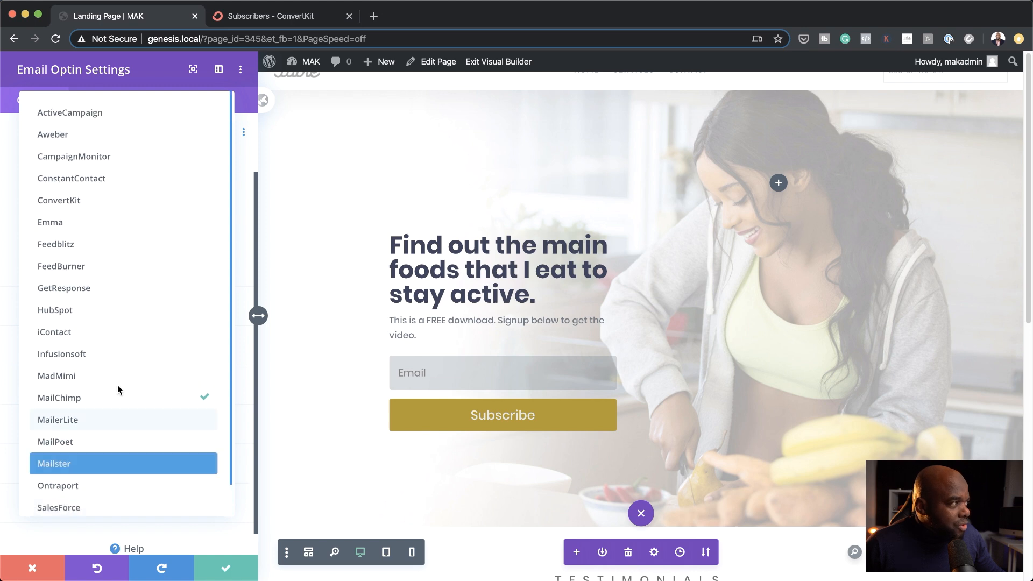
{"action": "left_click", "coordinate": [84, 200]}
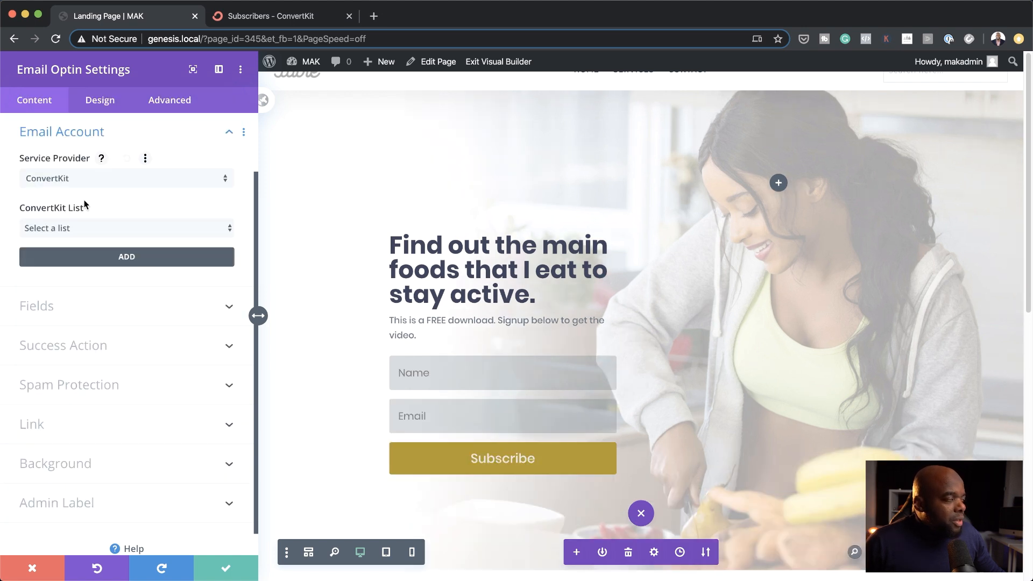
Switch to ConvertKit and open the account info settings to locate the API key and API secret.
{"action": "left_click", "coordinate": [316, 20]}
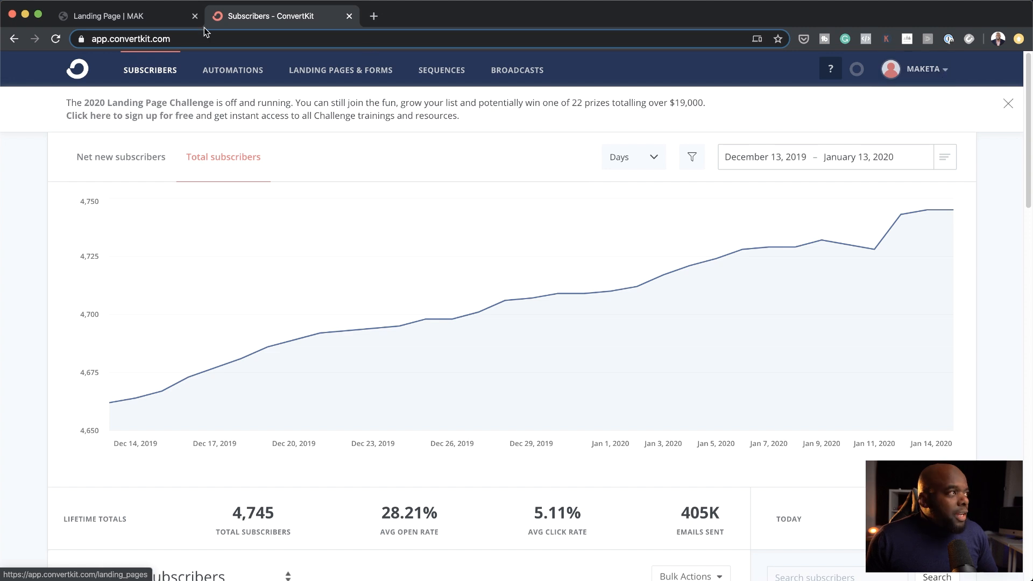
{"action": "left_click", "coordinate": [124, 16]}
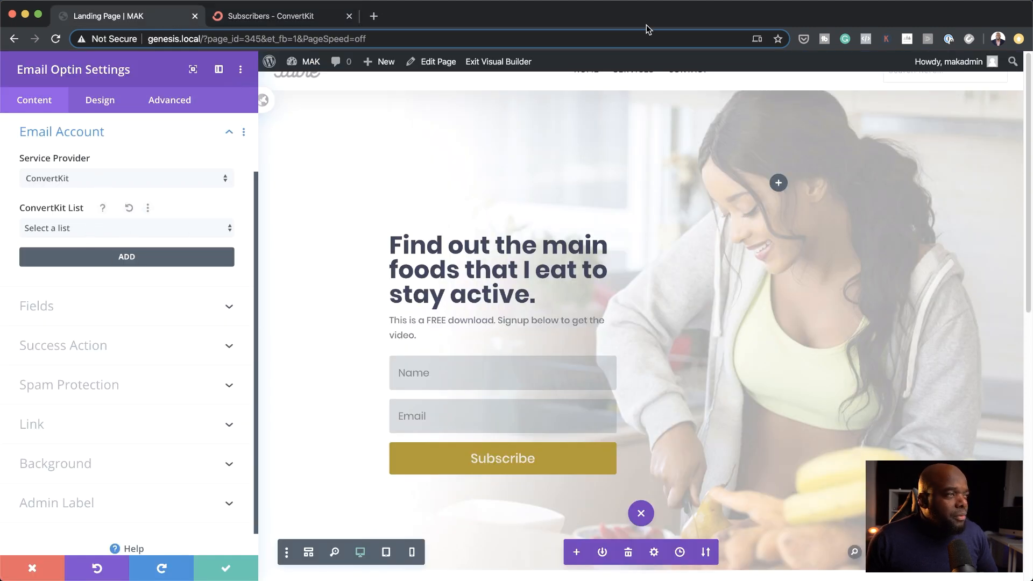
{"action": "left_click", "coordinate": [304, 19]}
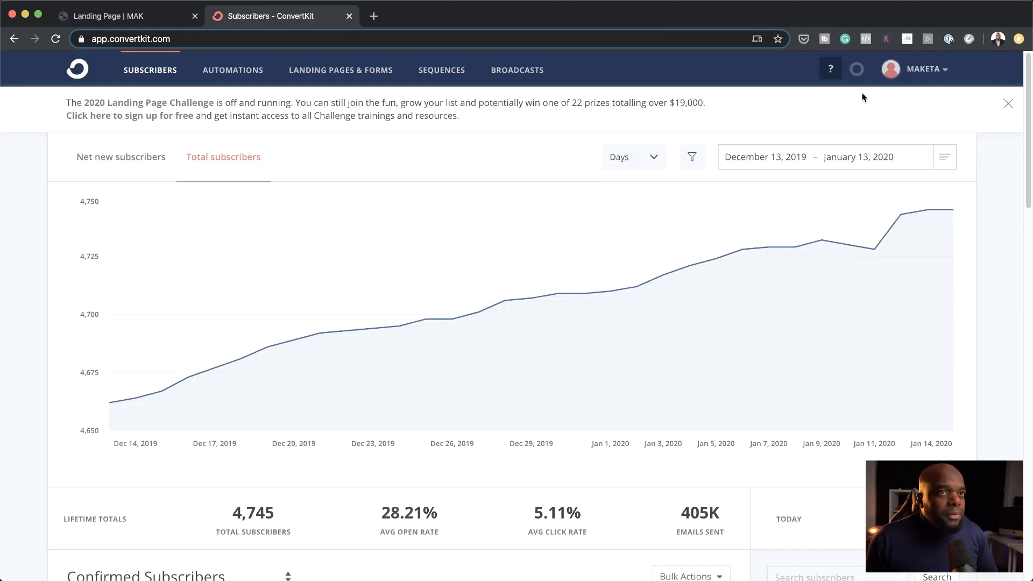
{"action": "left_click", "coordinate": [947, 74]}
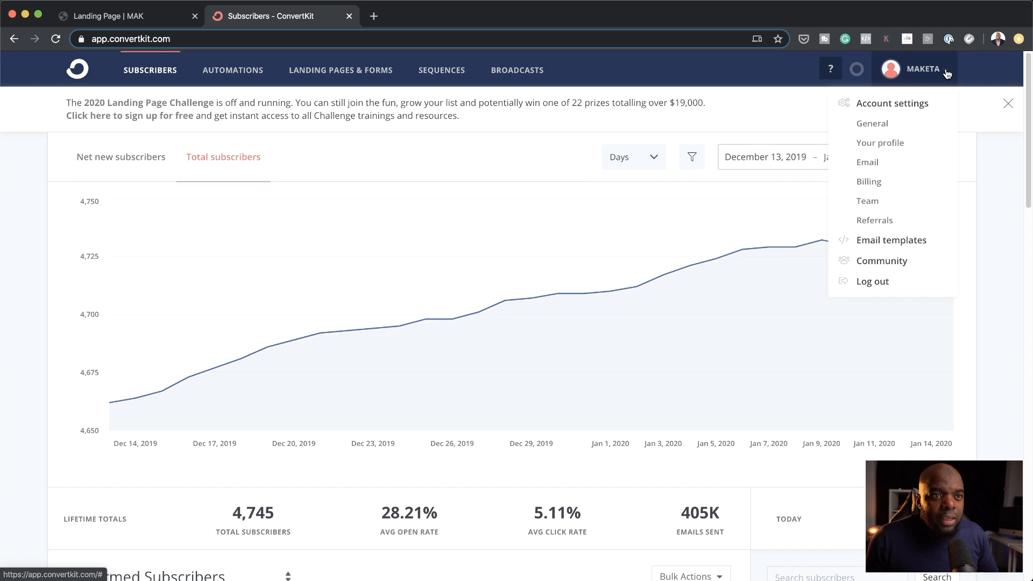
{"action": "left_click", "coordinate": [899, 142]}
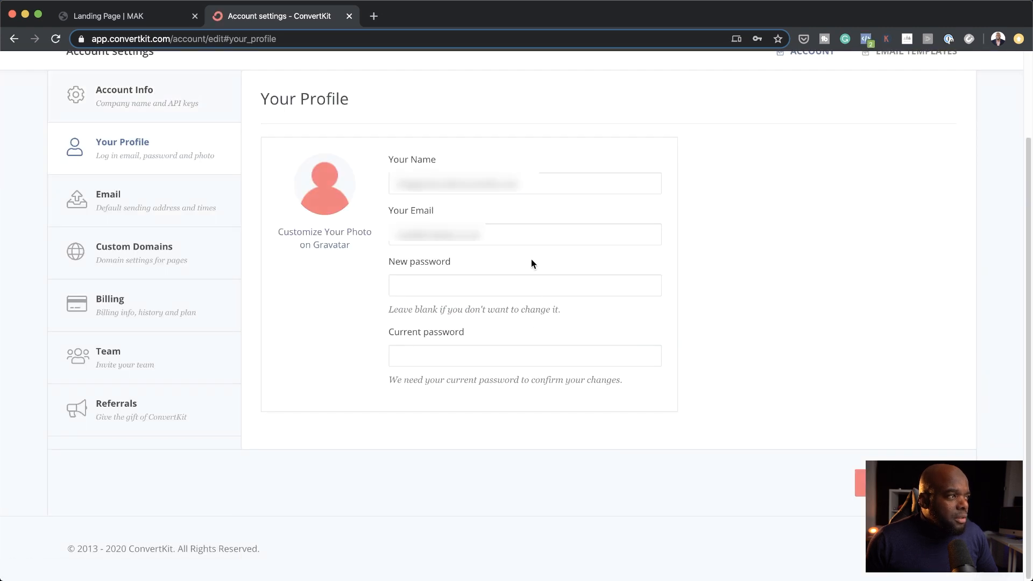
{"action": "left_click", "coordinate": [181, 102]}
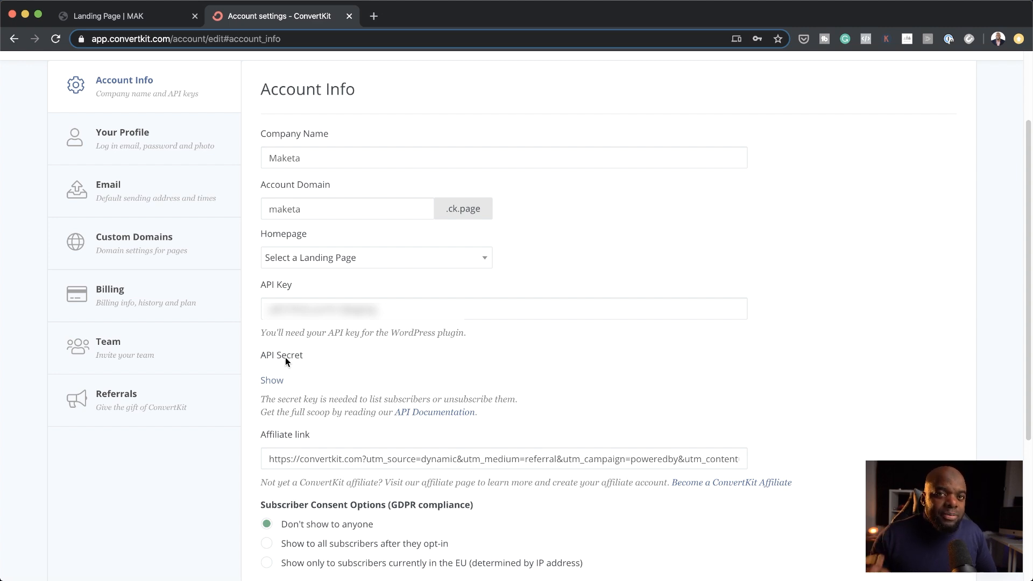
Back in the optin form's settings, try submitting a new ConvertKit account with its fields left blank, then save the module.
{"action": "left_click", "coordinate": [160, 15]}
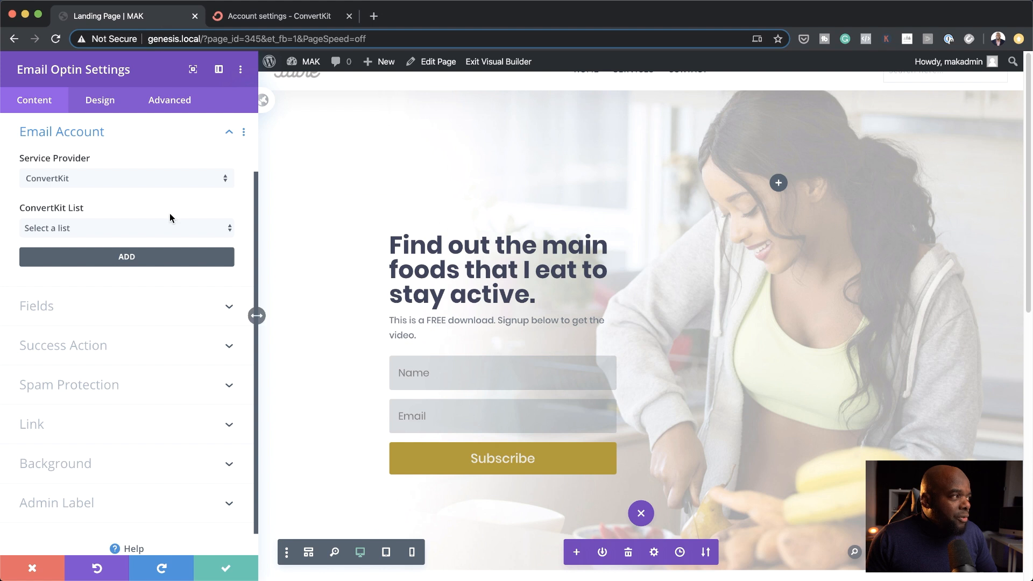
{"action": "left_click", "coordinate": [134, 229]}
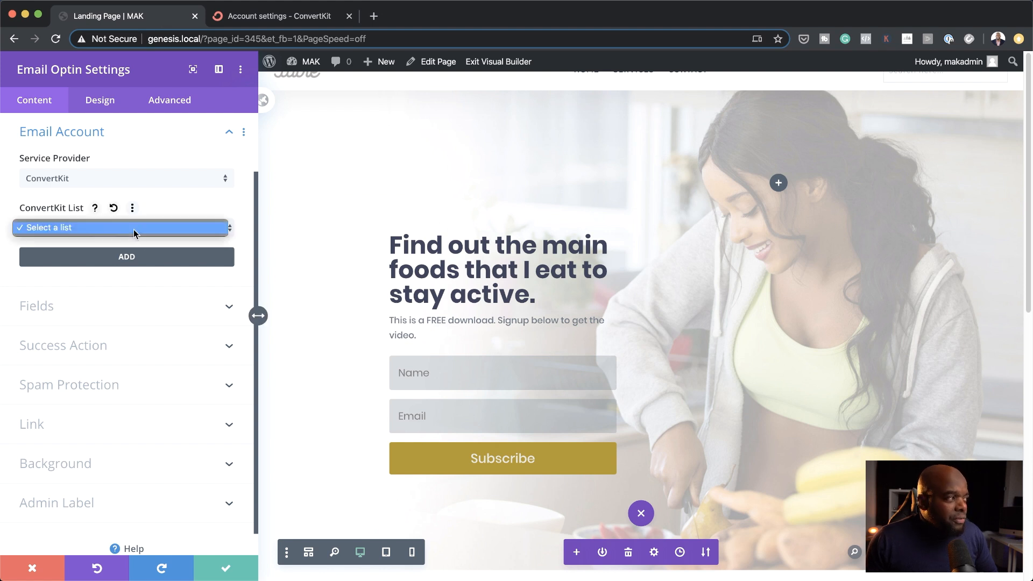
{"action": "left_click", "coordinate": [137, 228]}
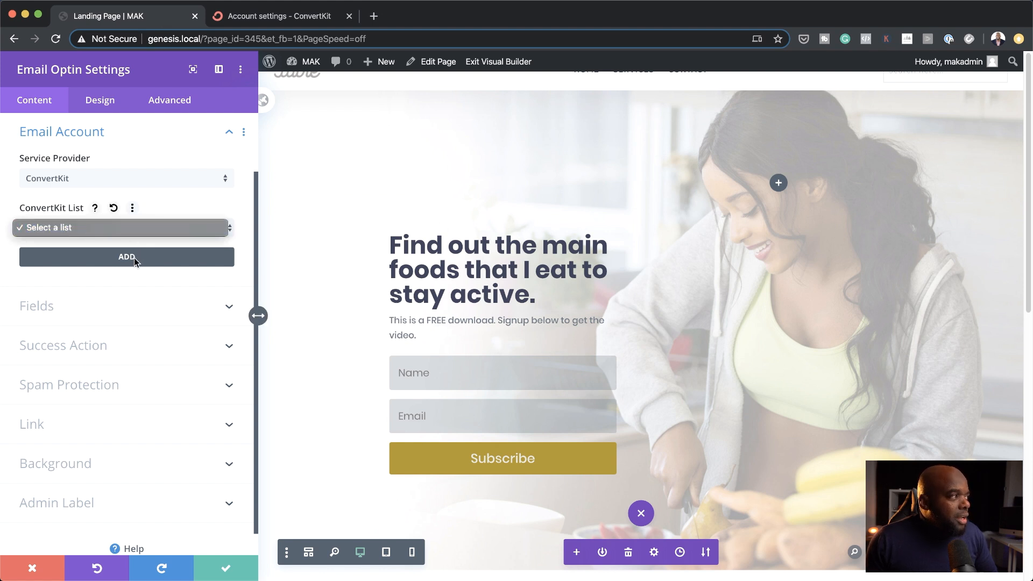
{"action": "left_click", "coordinate": [135, 257]}
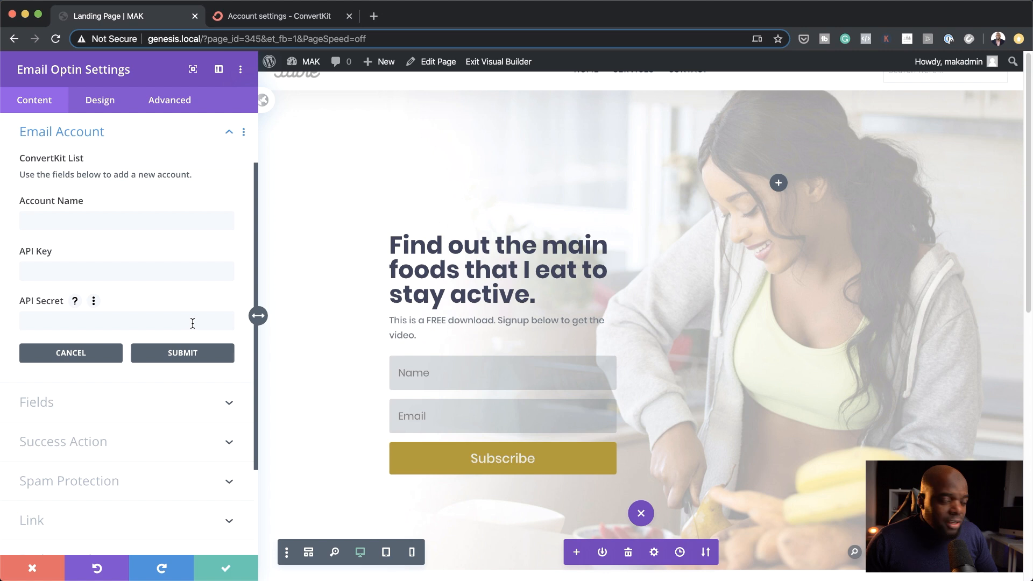
{"action": "left_click", "coordinate": [183, 353]}
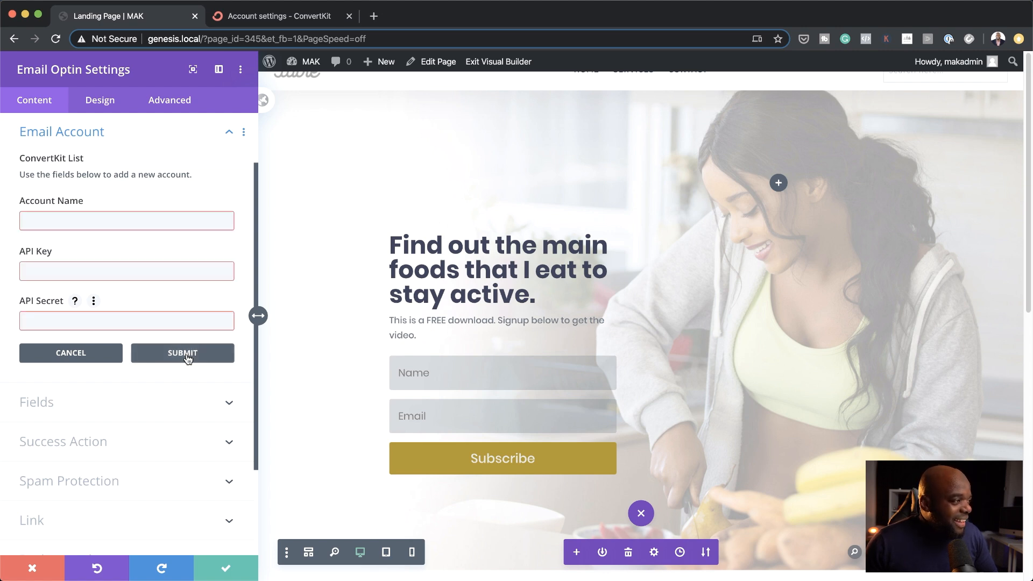
{"action": "left_click", "coordinate": [230, 574]}
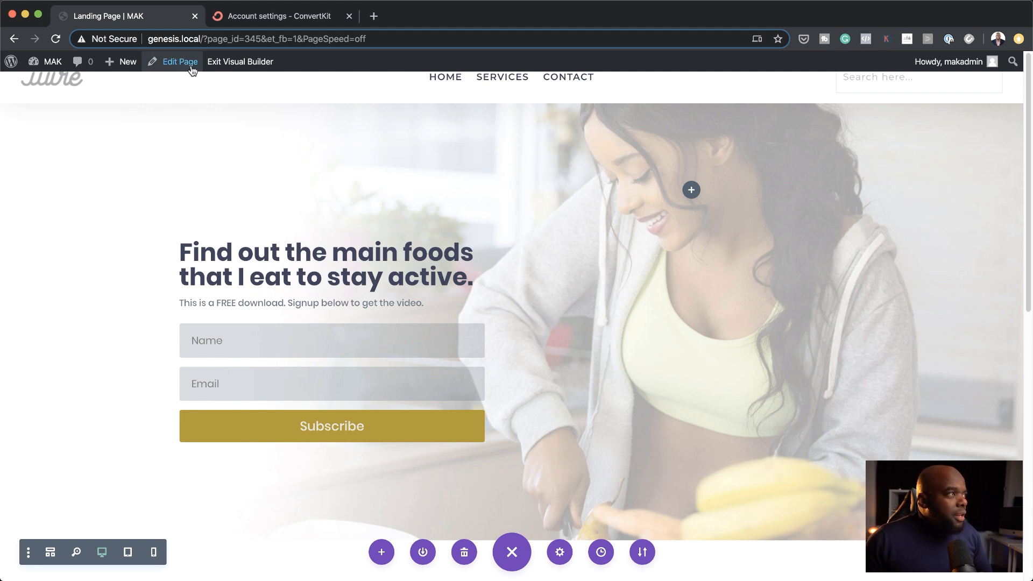
Exit the Visual Builder and review the live landing page's hero and testimonials sections.
{"action": "left_click", "coordinate": [251, 67]}
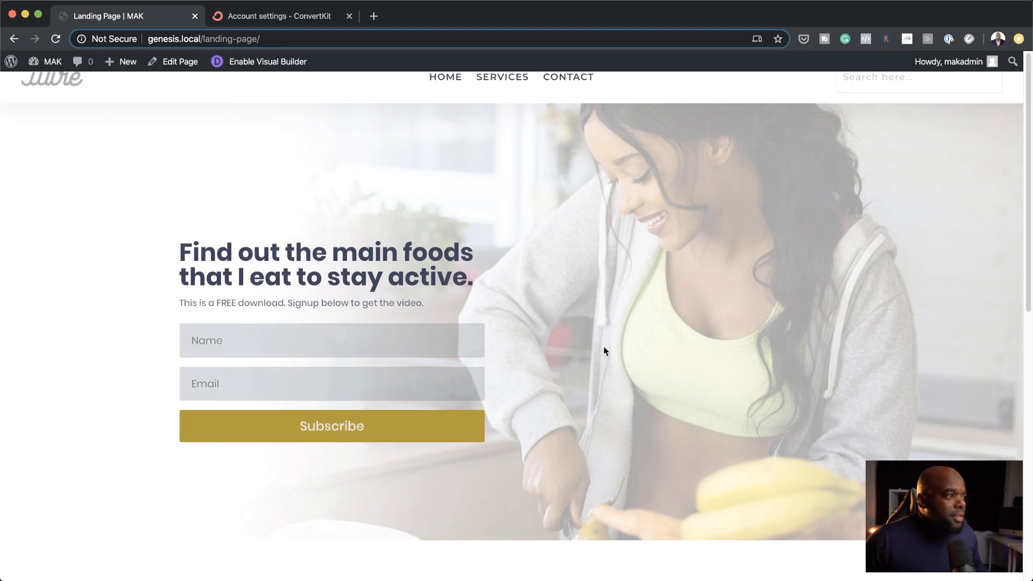
{"action": "scroll", "coordinate": [708, 424], "scroll_direction": "down", "scroll_amount": 6}
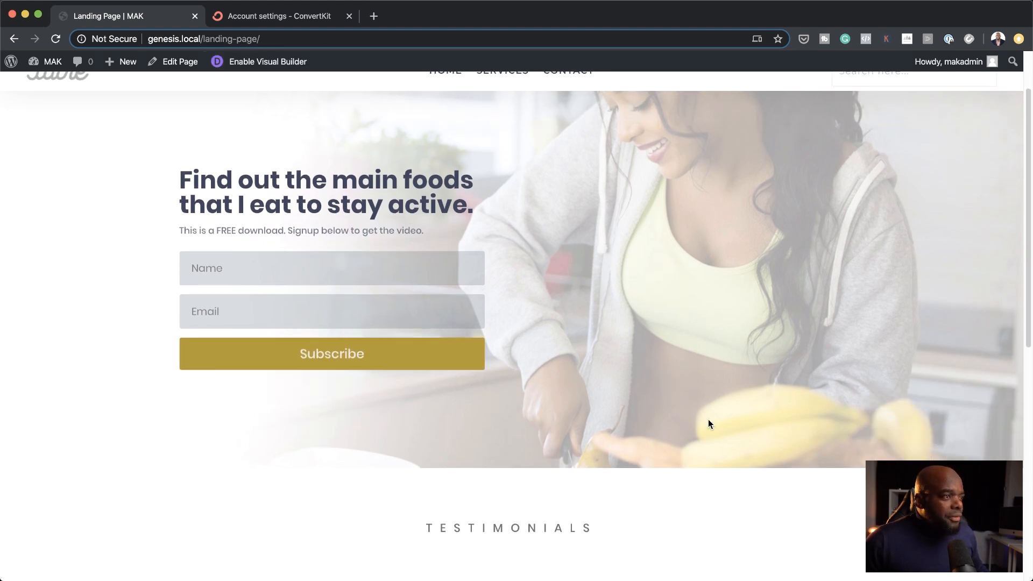
{"action": "scroll", "coordinate": [708, 424], "scroll_direction": "down", "scroll_amount": 4}
{"action": "scroll", "coordinate": [708, 424], "scroll_direction": "up", "scroll_amount": 2}
{"action": "scroll", "coordinate": [708, 424], "scroll_direction": "up", "scroll_amount": 3}
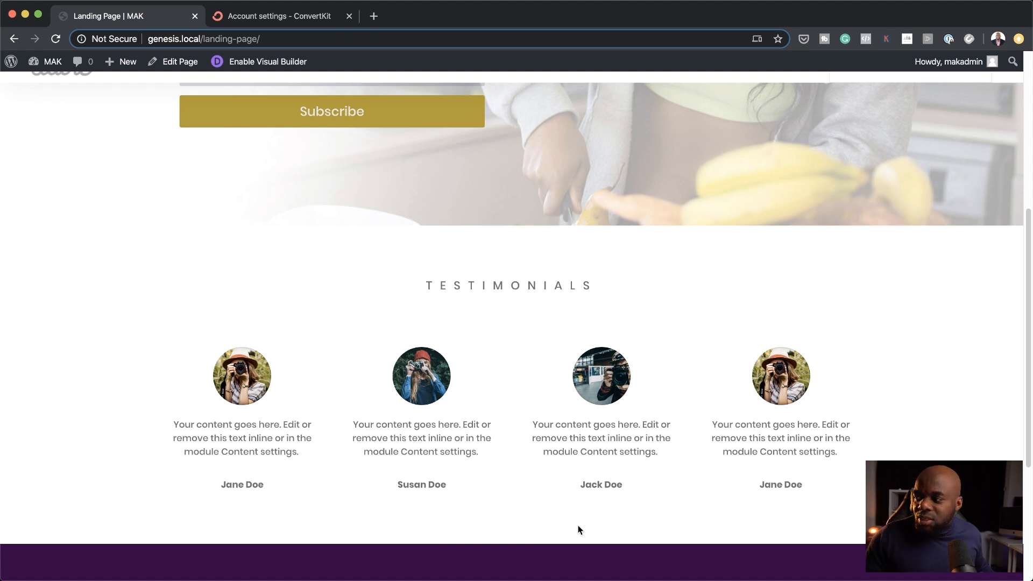
Reopen the landing page in the Visual Builder and increase the testimonials section's top padding, linking the bottom padding to match.
{"action": "left_click", "coordinate": [272, 63]}
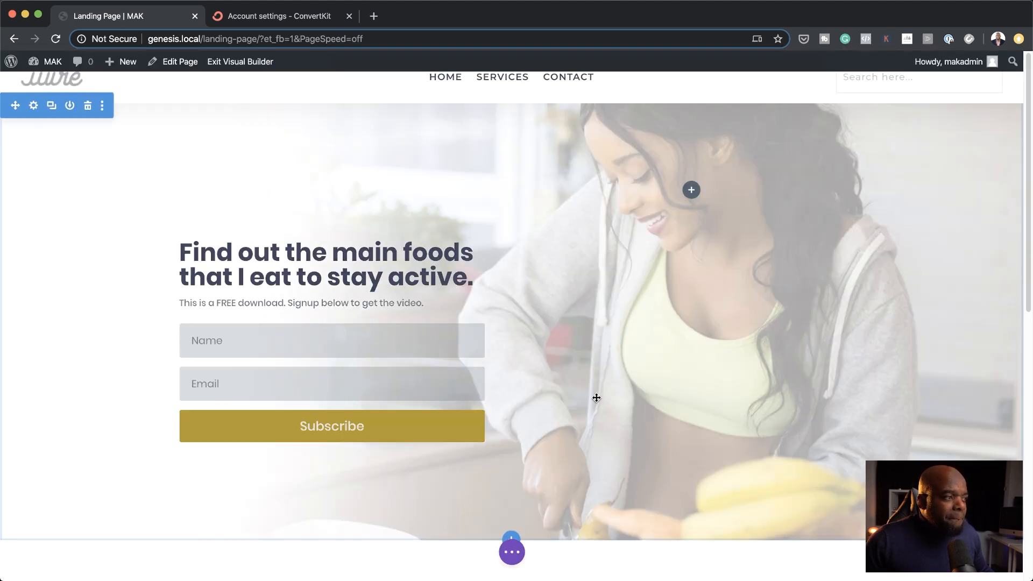
{"action": "scroll", "coordinate": [728, 424], "scroll_direction": "down", "scroll_amount": 10}
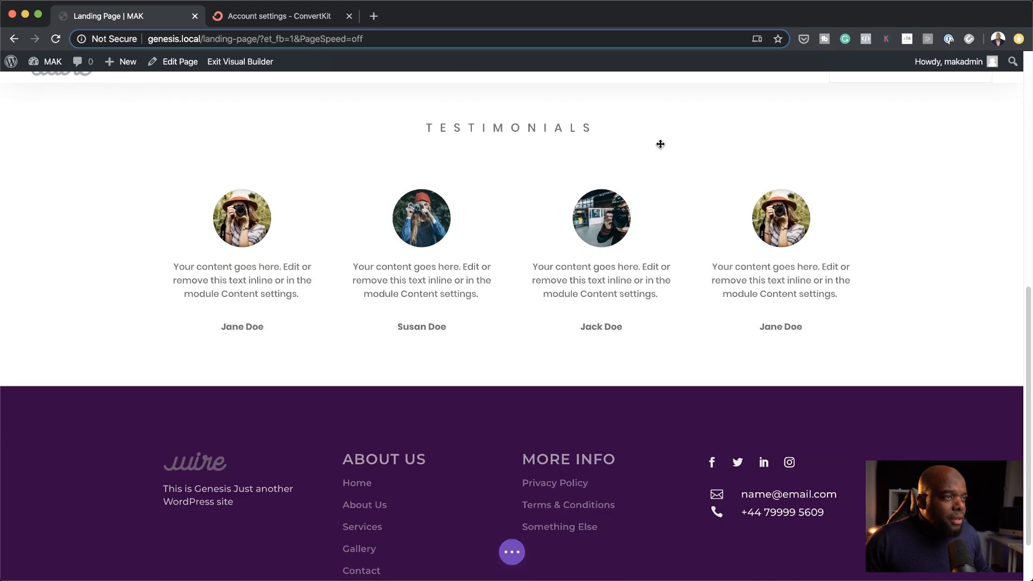
{"action": "scroll", "coordinate": [673, 205], "scroll_direction": "up", "scroll_amount": 2}
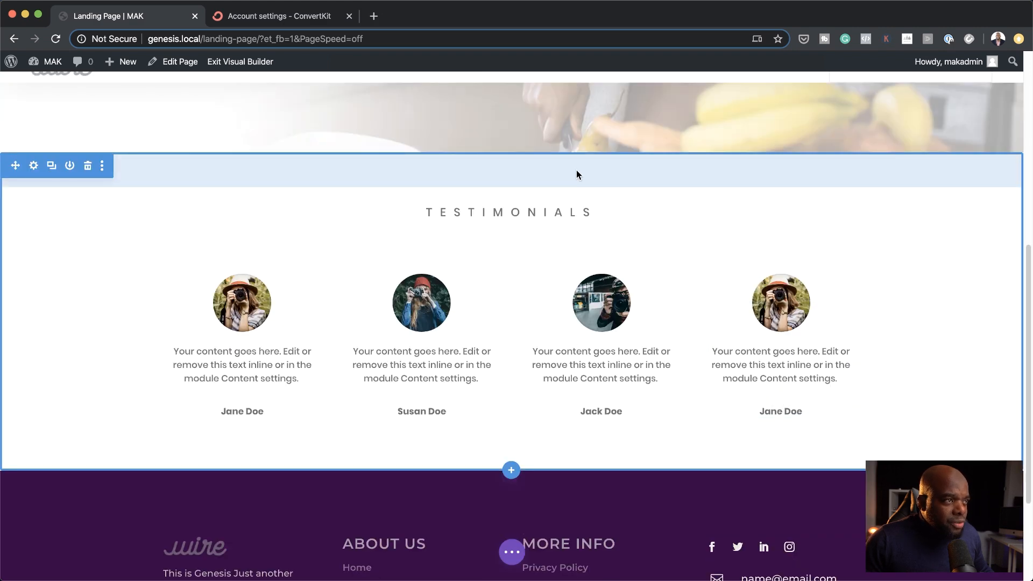
{"action": "left_click_drag", "start_coordinate": [583, 170], "coordinate": [524, 185]}
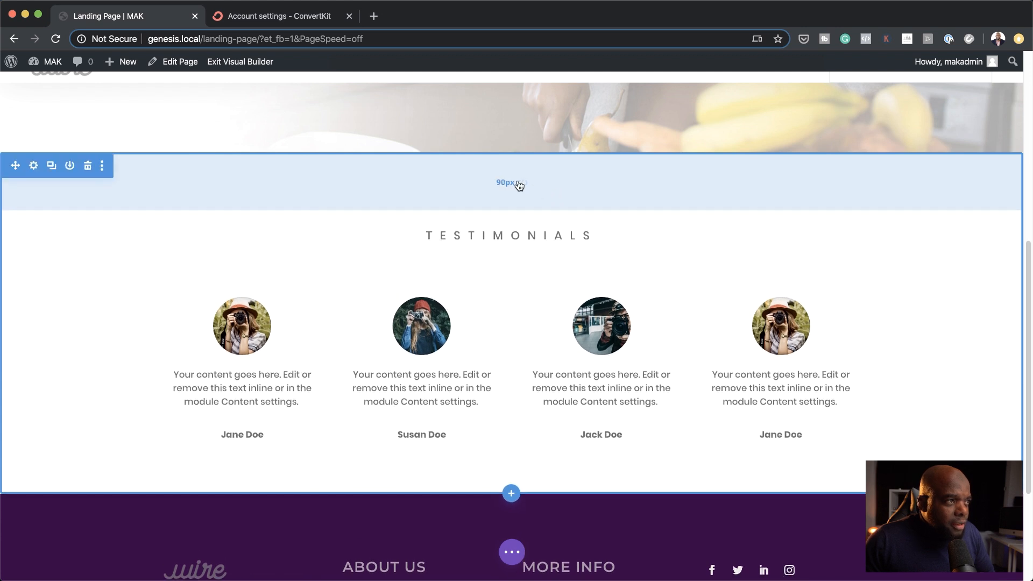
{"action": "left_click", "coordinate": [524, 187]}
{"action": "left_click_drag", "start_coordinate": [618, 183], "coordinate": [621, 194]}
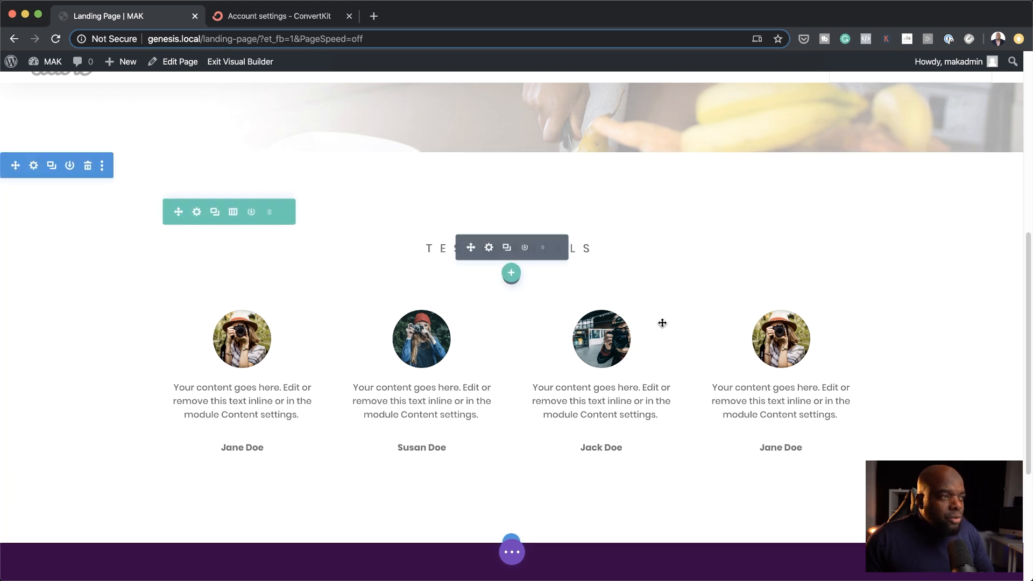
Increase the hero section's linked top and bottom padding beyond 100px and save the page.
{"action": "scroll", "coordinate": [700, 377], "scroll_direction": "up", "scroll_amount": 2}
{"action": "scroll", "coordinate": [772, 476], "scroll_direction": "up", "scroll_amount": 5}
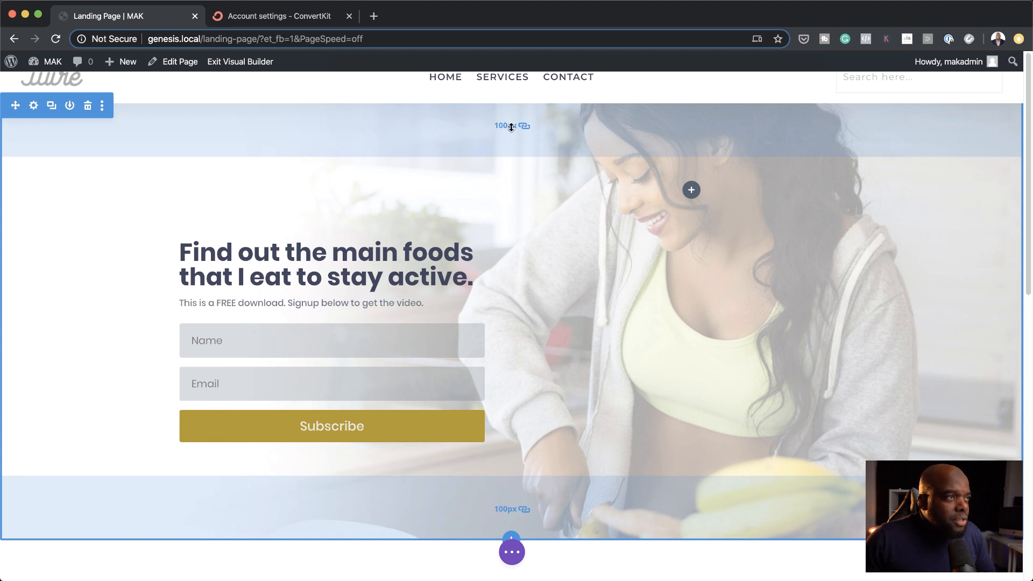
{"action": "left_click_drag", "start_coordinate": [463, 131], "coordinate": [465, 148]}
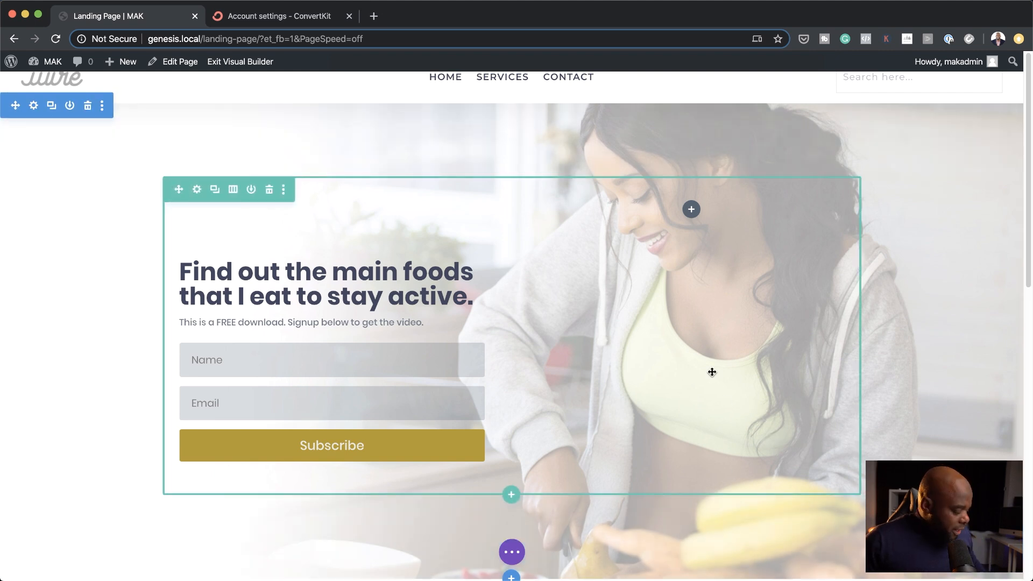
{"action": "key", "text": "super+s"}
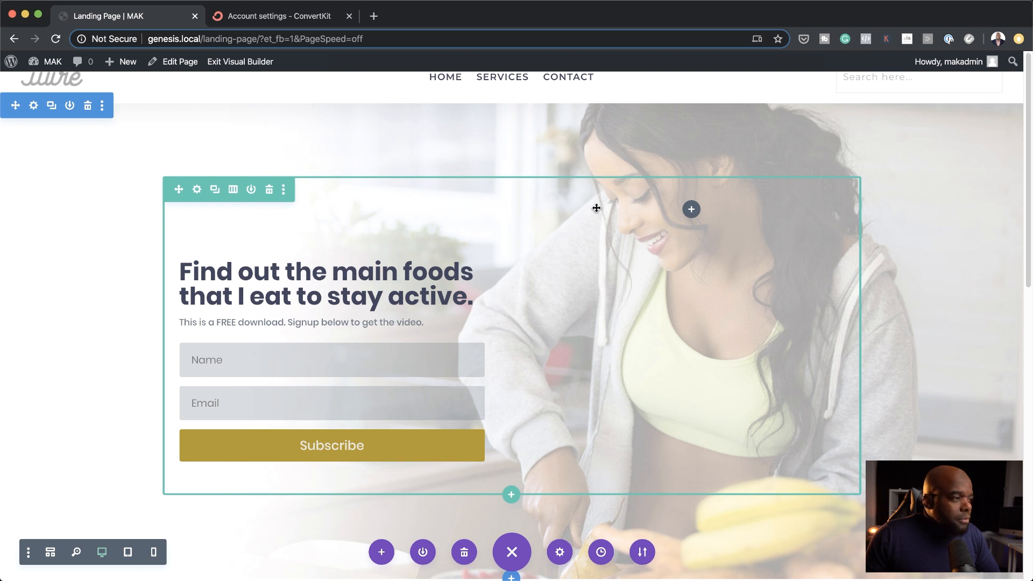
Exit the Visual Builder and log out of WordPress to open the landing page as a visitor.
{"action": "left_click", "coordinate": [250, 63]}
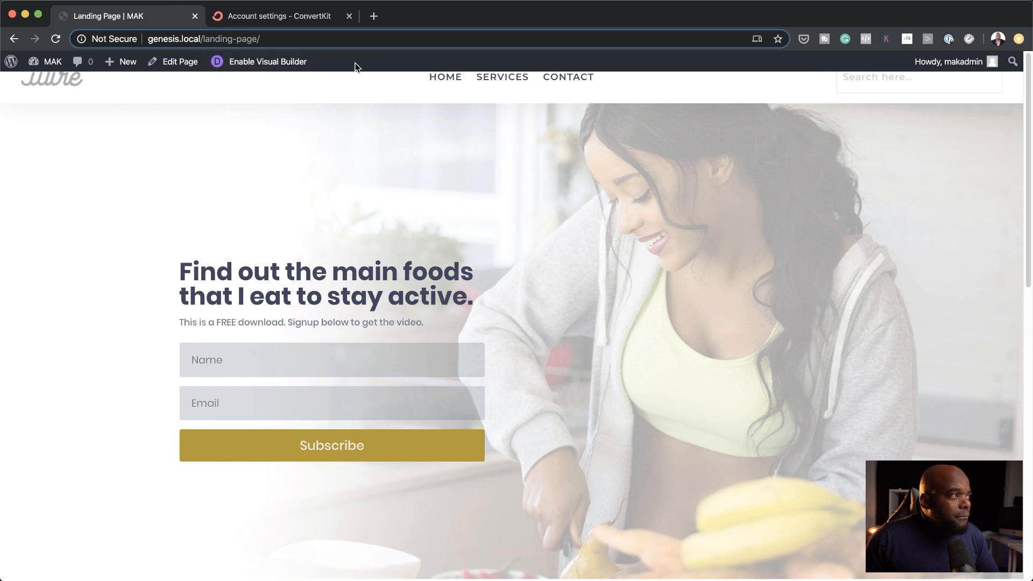
{"action": "mouse_move", "coordinate": [941, 70]}
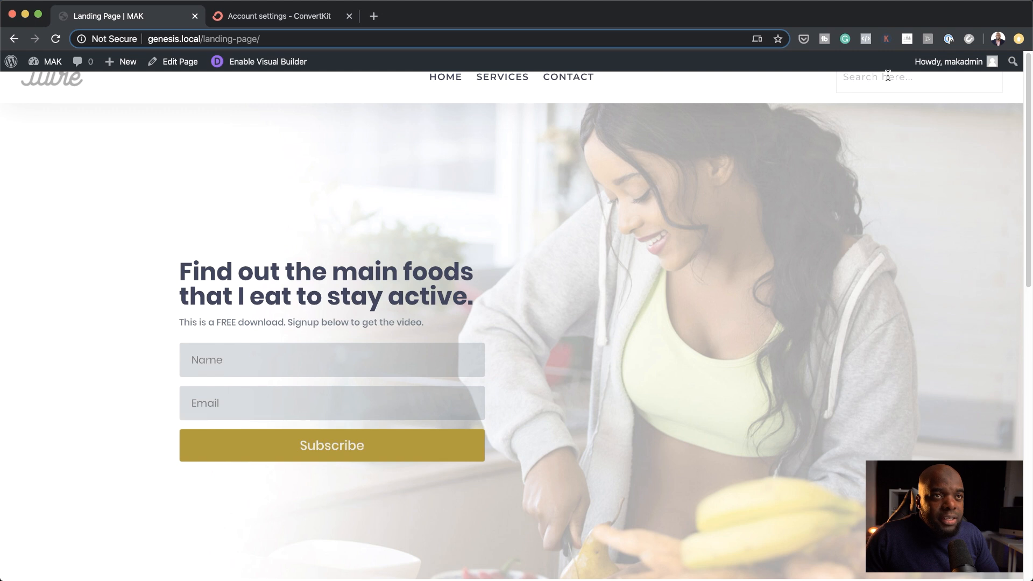
{"action": "left_click", "coordinate": [976, 62]}
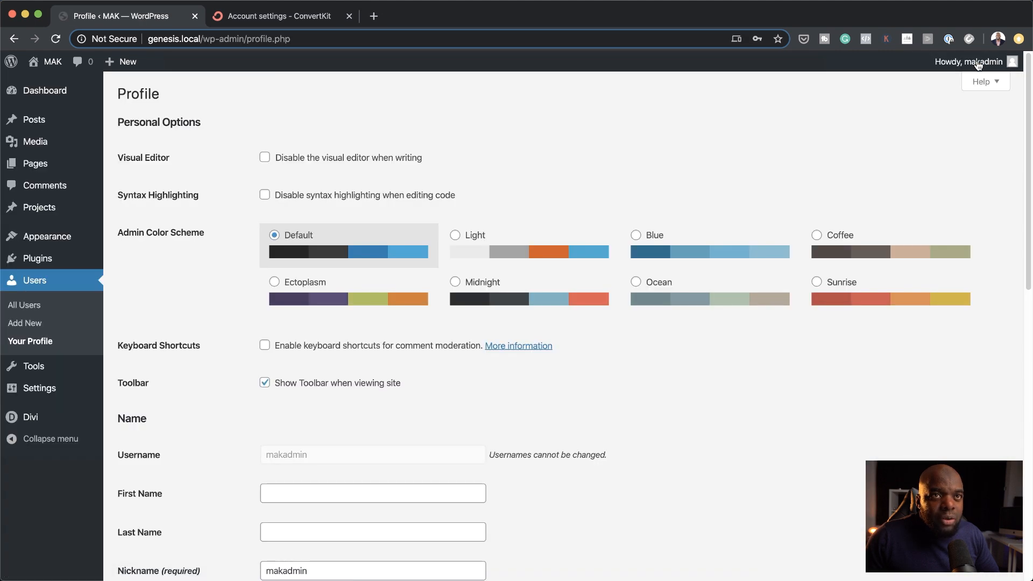
{"action": "mouse_move", "coordinate": [976, 63]}
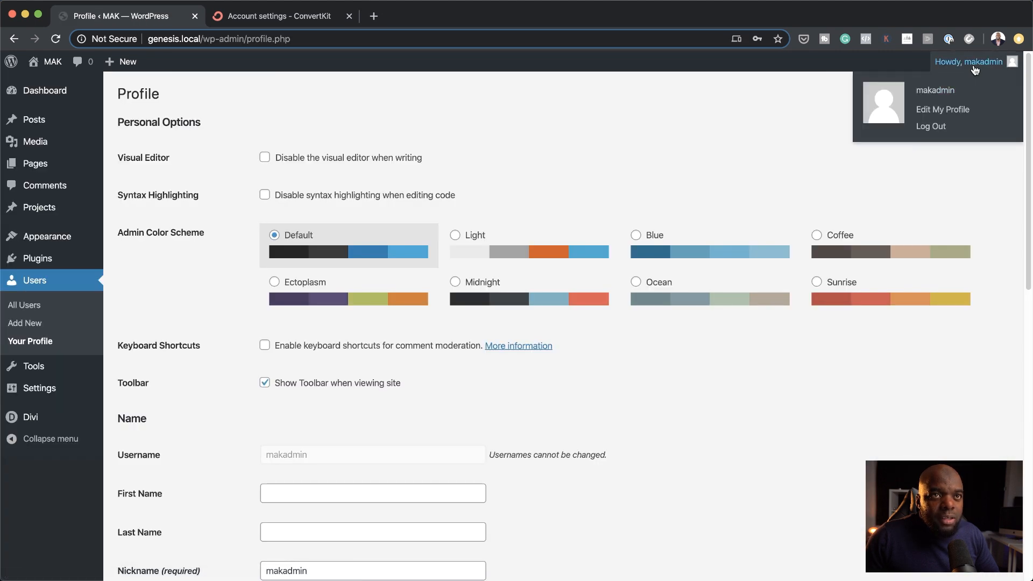
{"action": "left_click", "coordinate": [935, 128]}
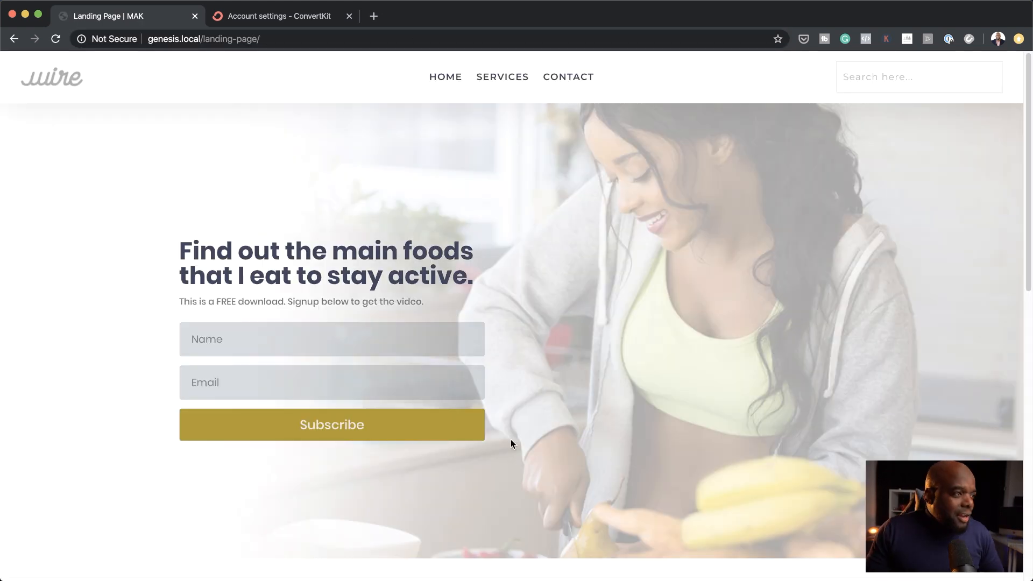
Review the published landing page as a logged-out visitor, checking the hero optin form, testimonials section and footer.
{"action": "scroll", "coordinate": [721, 318], "scroll_direction": "down", "scroll_amount": 2}
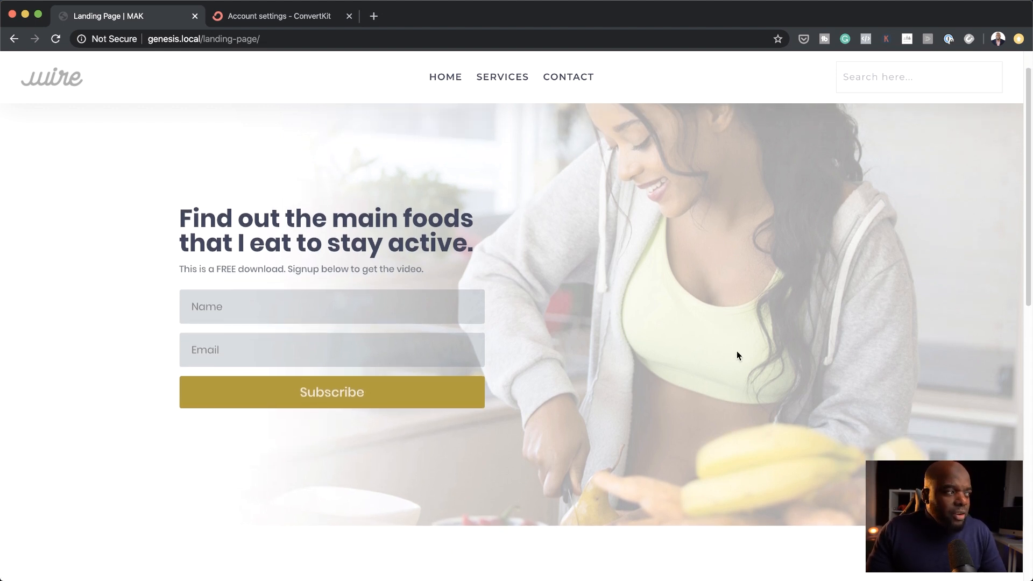
{"action": "scroll", "coordinate": [737, 351], "scroll_direction": "down", "scroll_amount": 10}
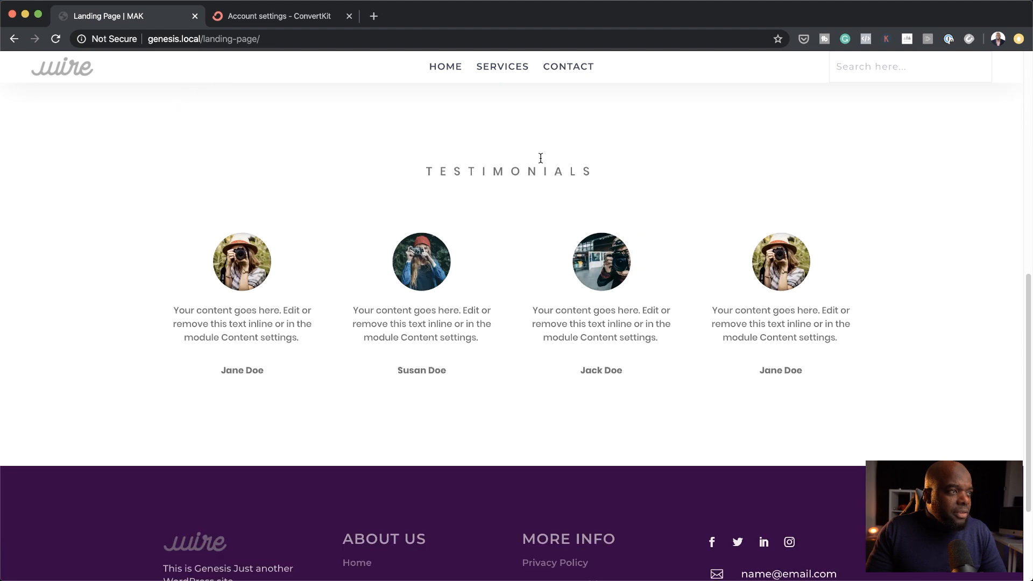
{"action": "scroll", "coordinate": [768, 360], "scroll_direction": "up", "scroll_amount": 2}
{"action": "scroll", "coordinate": [768, 361], "scroll_direction": "up", "scroll_amount": 10}
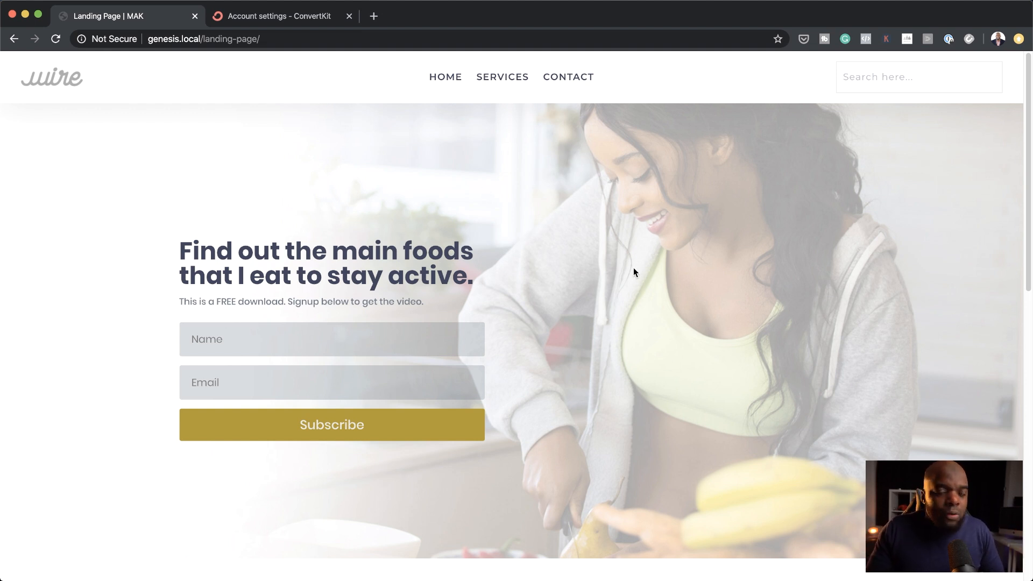
{"action": "scroll", "coordinate": [761, 352], "scroll_direction": "down", "scroll_amount": 5}
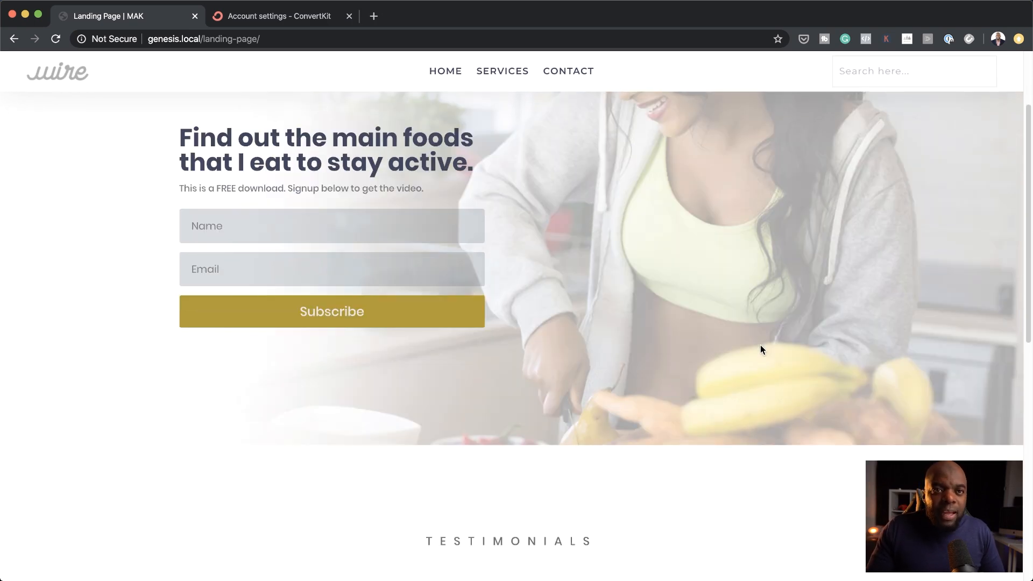
{"action": "scroll", "coordinate": [761, 346], "scroll_direction": "down", "scroll_amount": 2}
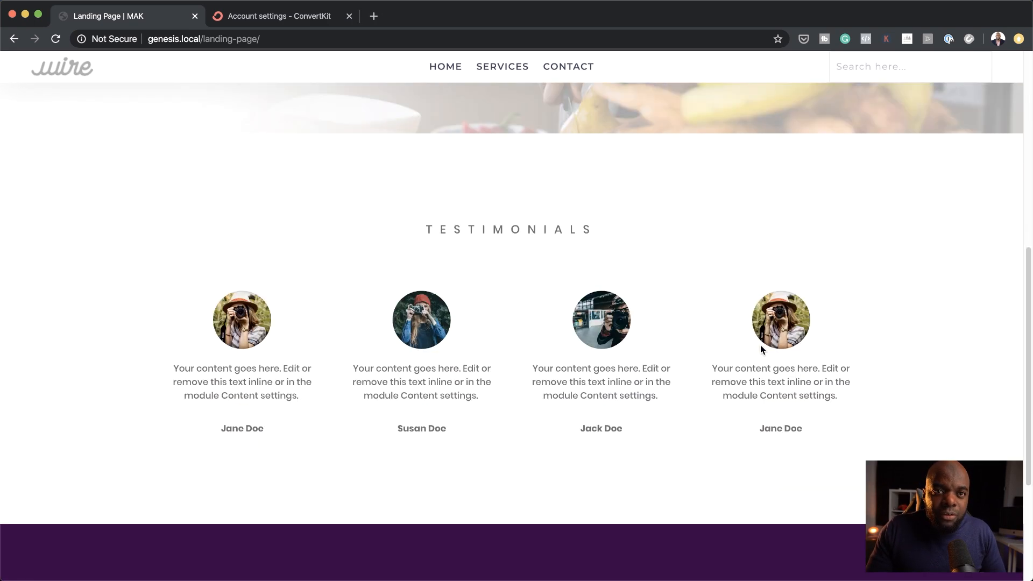
{"action": "scroll", "coordinate": [761, 346], "scroll_direction": "up", "scroll_amount": 7}
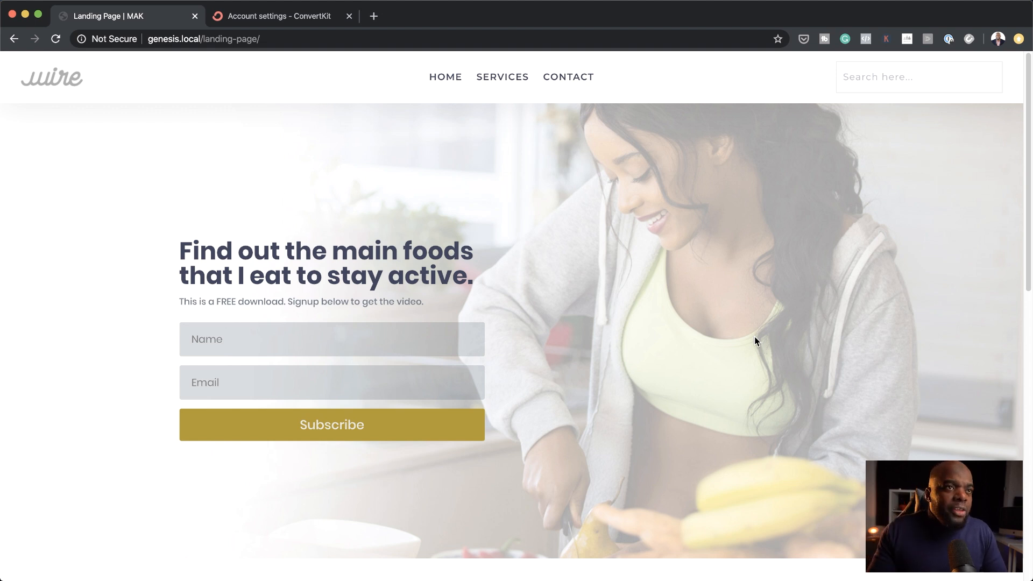
{"action": "scroll", "coordinate": [708, 279], "scroll_direction": "down", "scroll_amount": 2}
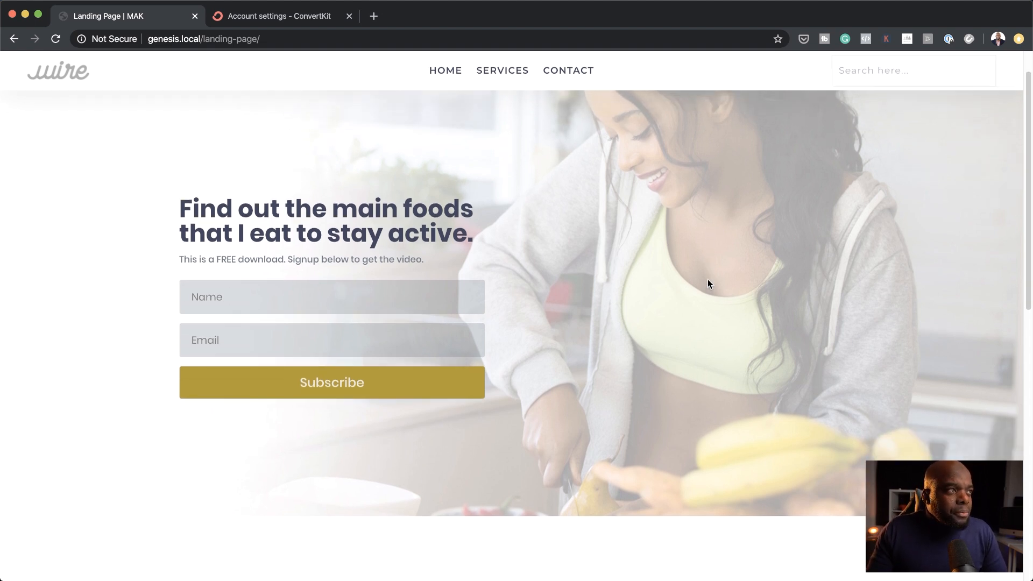
{"action": "scroll", "coordinate": [708, 283], "scroll_direction": "down", "scroll_amount": 10}
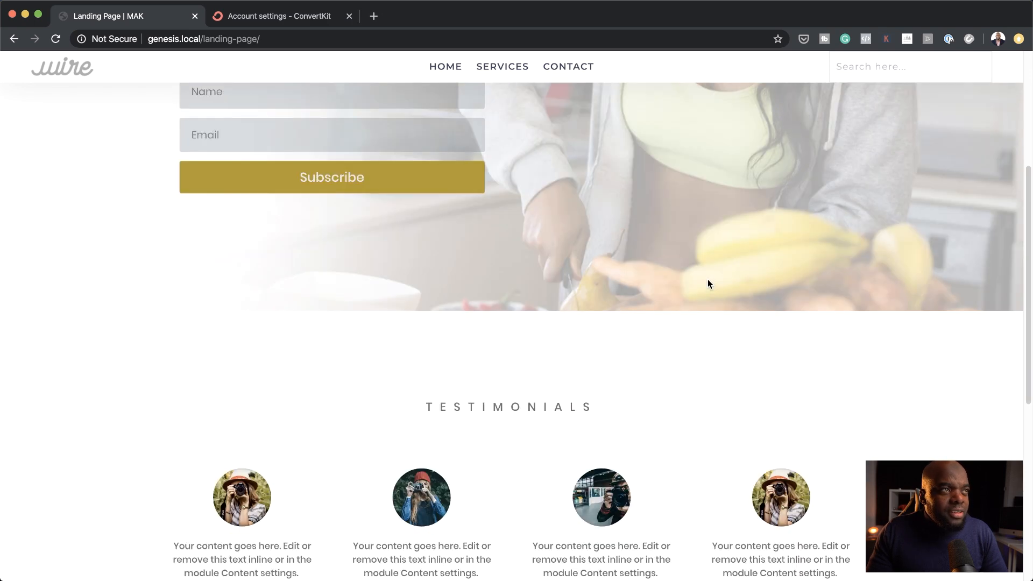
{"action": "scroll", "coordinate": [708, 279], "scroll_direction": "up", "scroll_amount": 12}
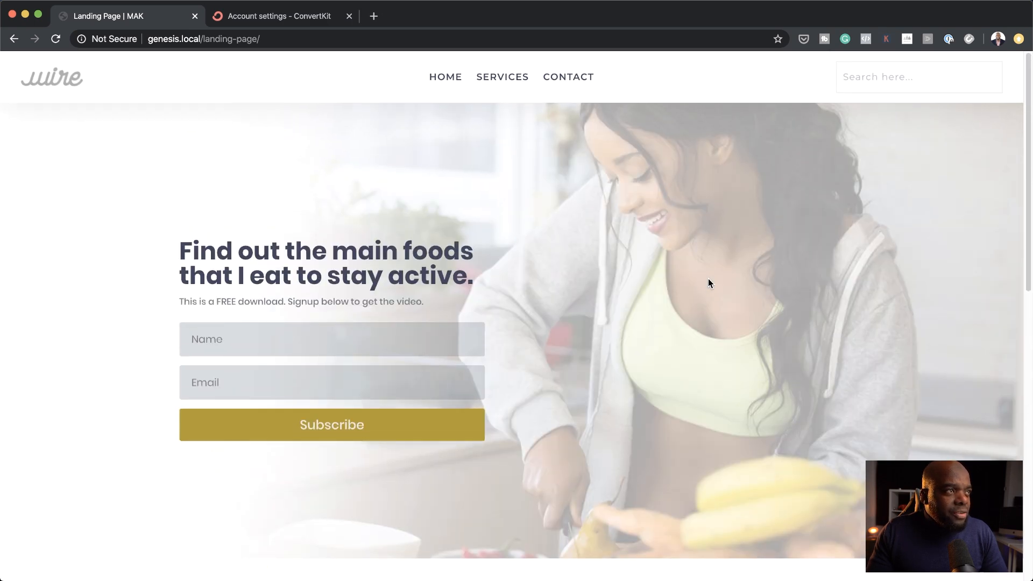
{"action": "scroll", "coordinate": [768, 316], "scroll_direction": "down", "scroll_amount": 15}
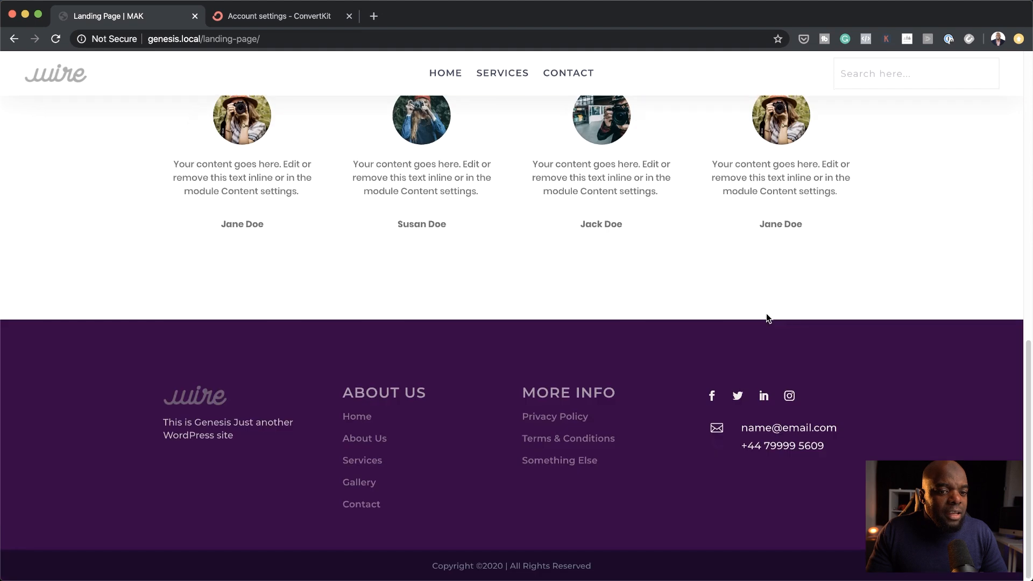